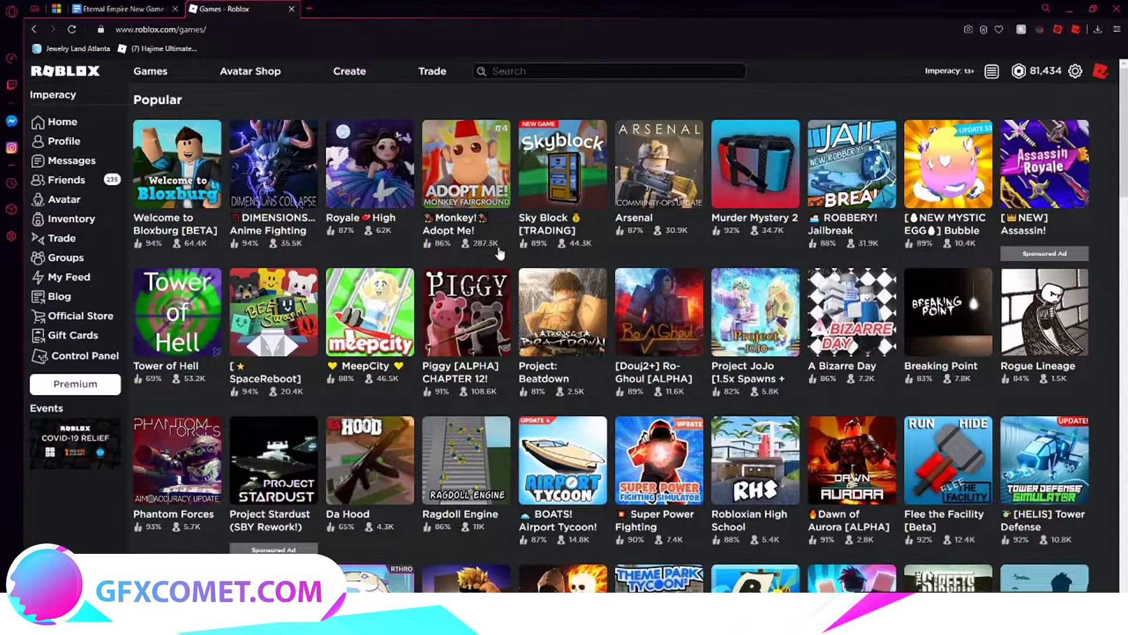
- Open the Monkey! Adopt Me! game page from the Popular list and launch the game
click(495, 246)
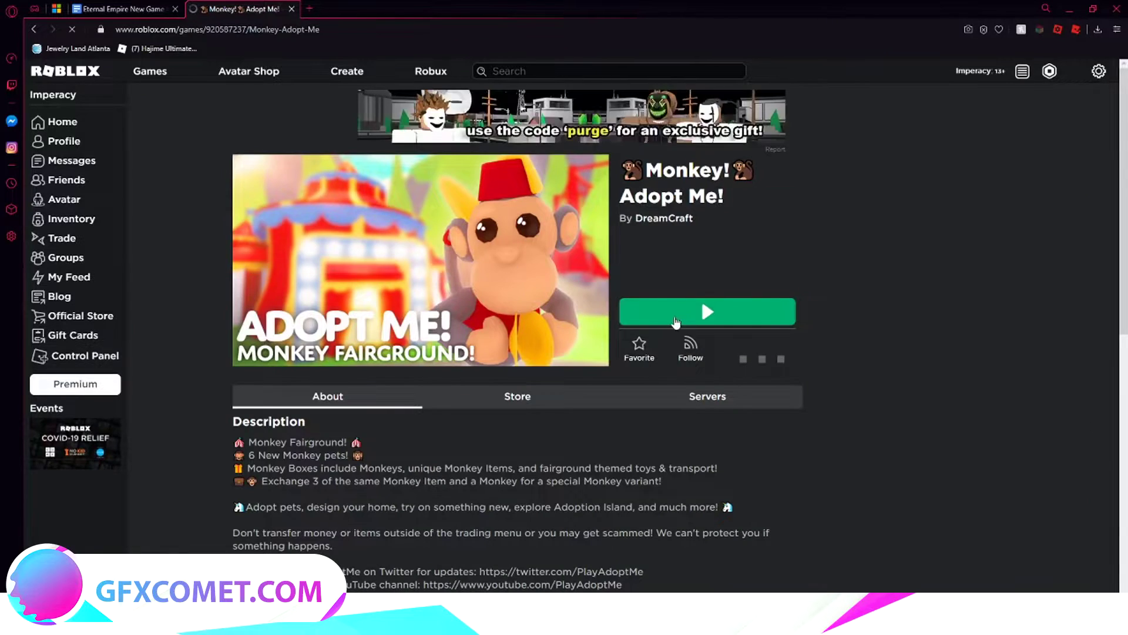
click(700, 299)
click(638, 141)
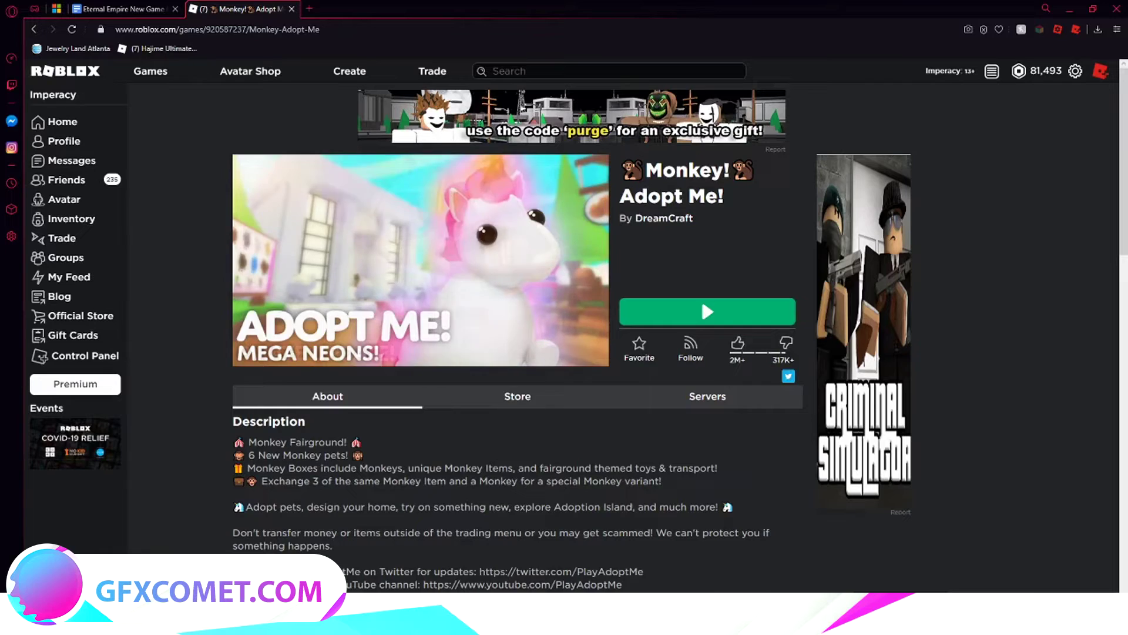
scroll(700, 298, down, 5)
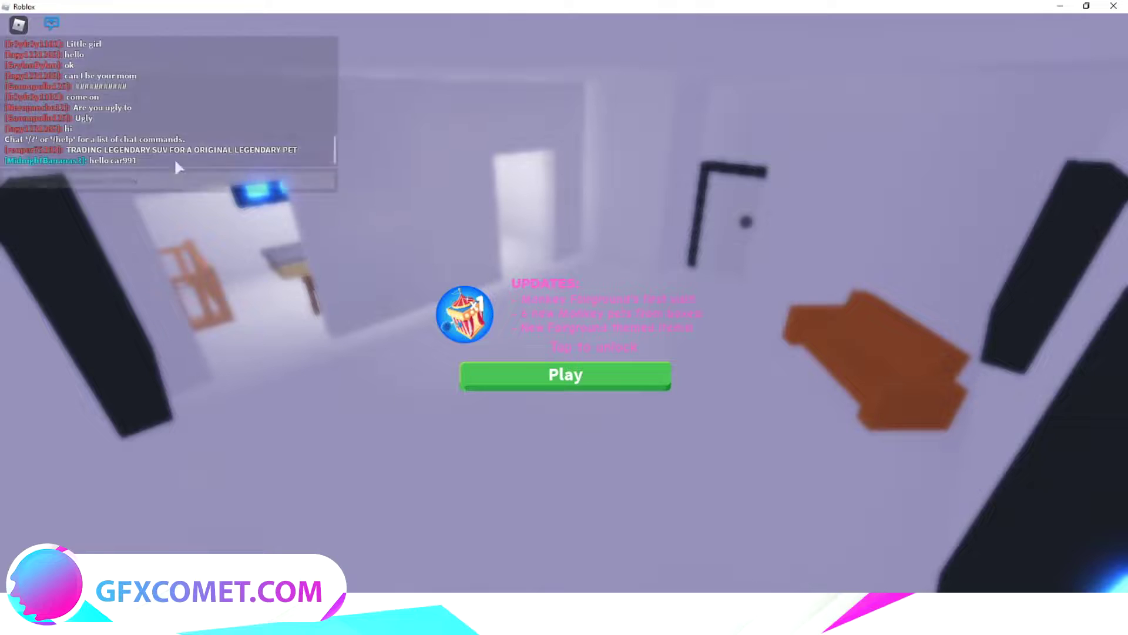
- Look over the game's camera, audio and graphics settings, leaving them as they are
key(Escape)
click(94, 202)
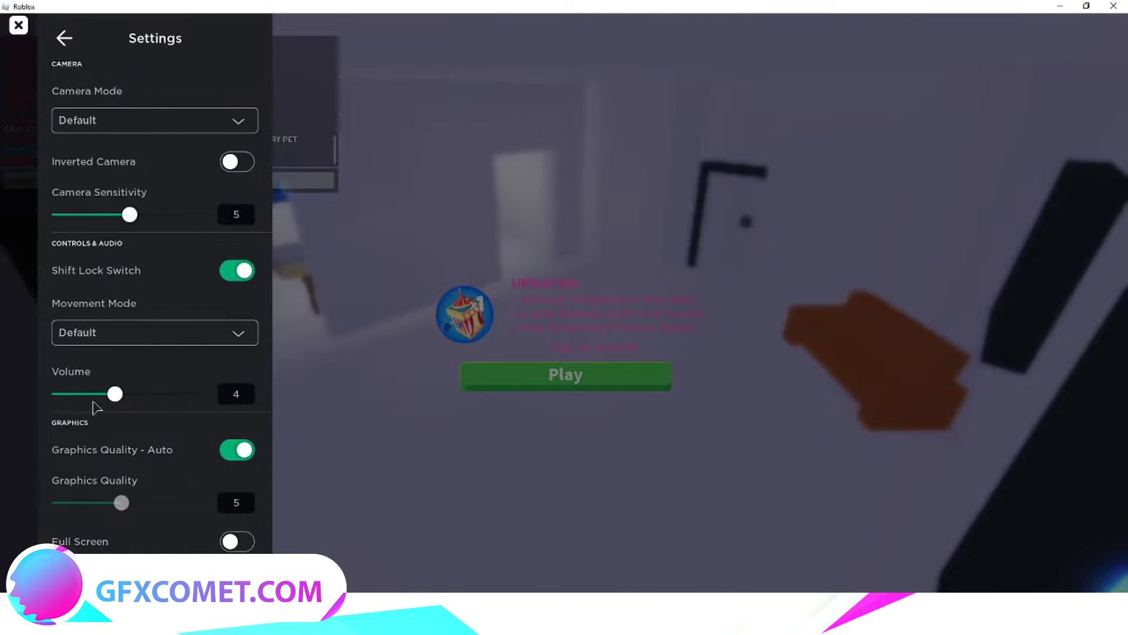
key(Escape)
- Start playing in the Baby role, declining the Celebrity Mansion offer and dismissing the daily prizes
click(534, 376)
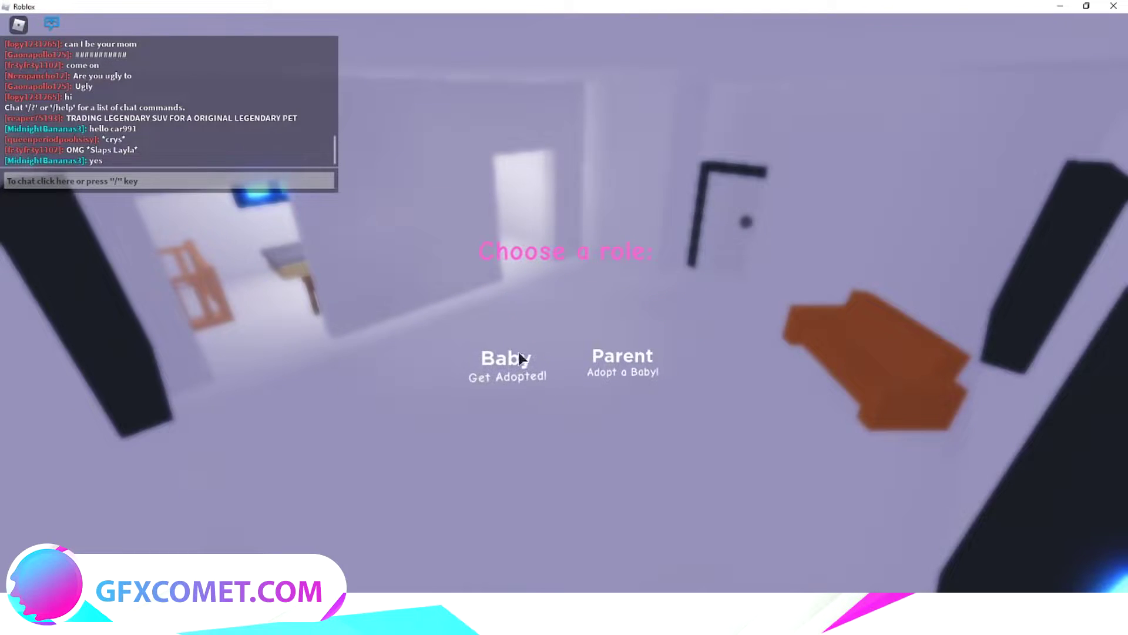
click(497, 359)
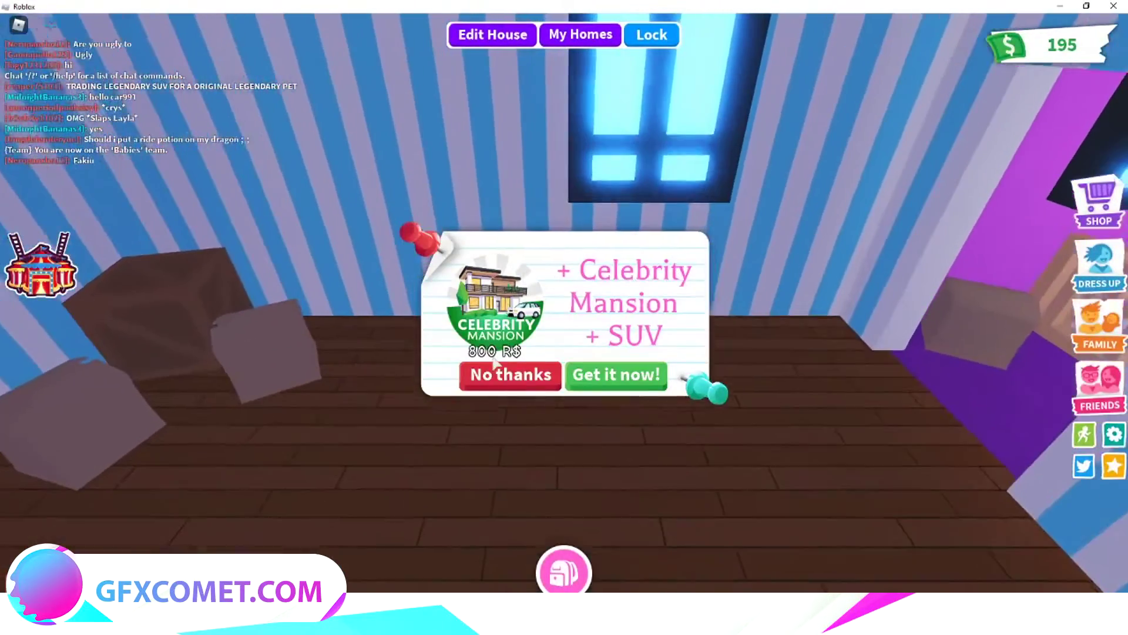
click(514, 374)
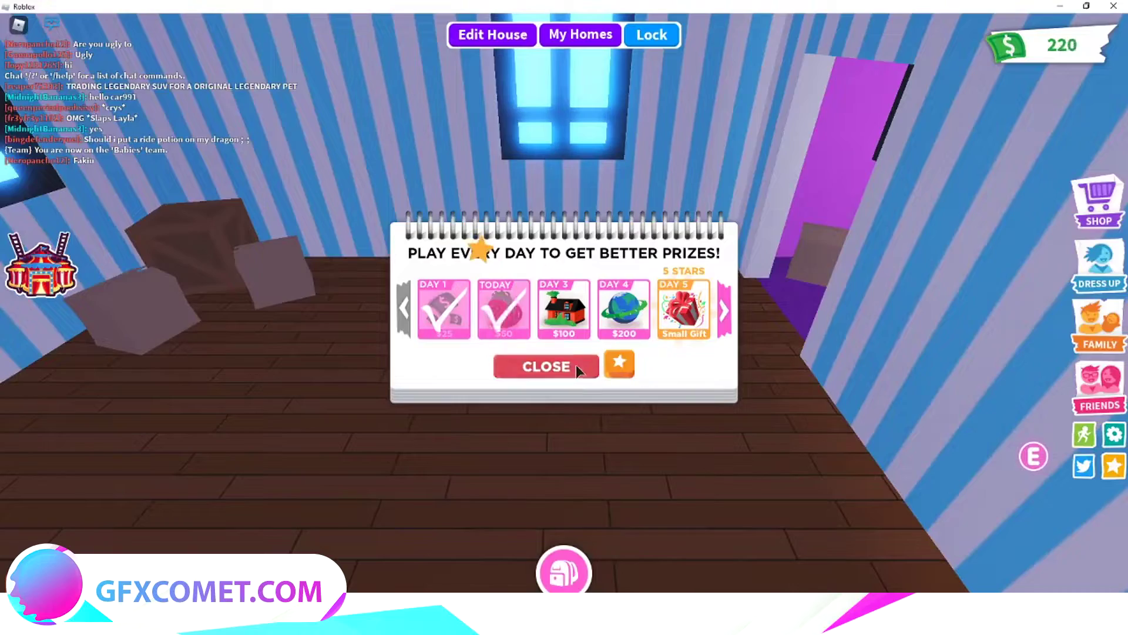
click(579, 367)
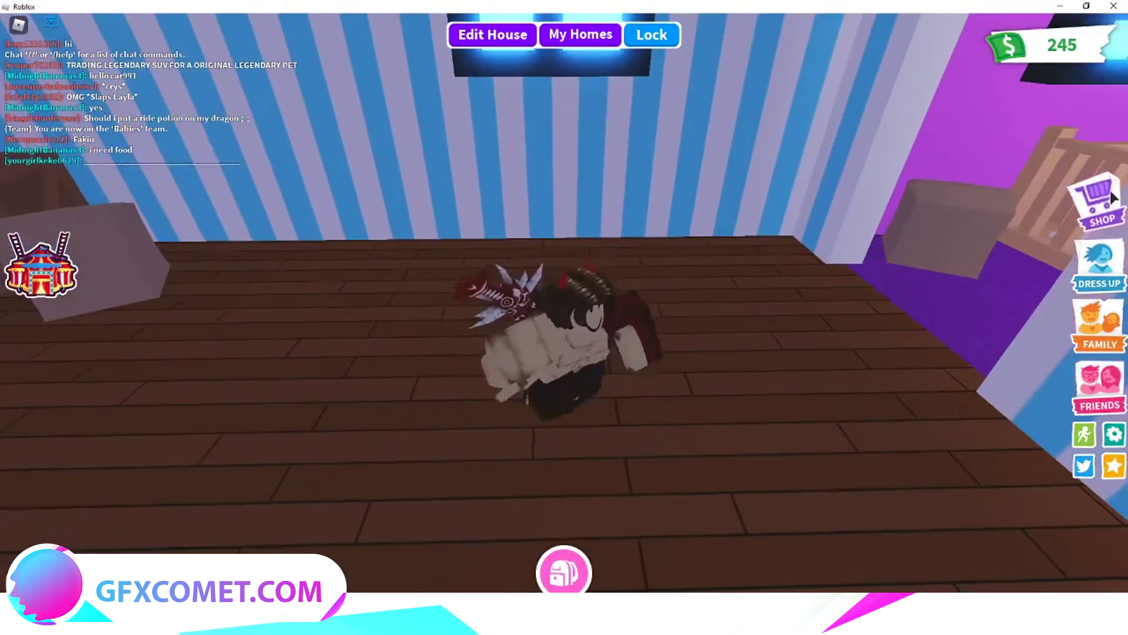
- Look at the in-game shop window and the dress-up editor, and close both to return to the room
click(1093, 200)
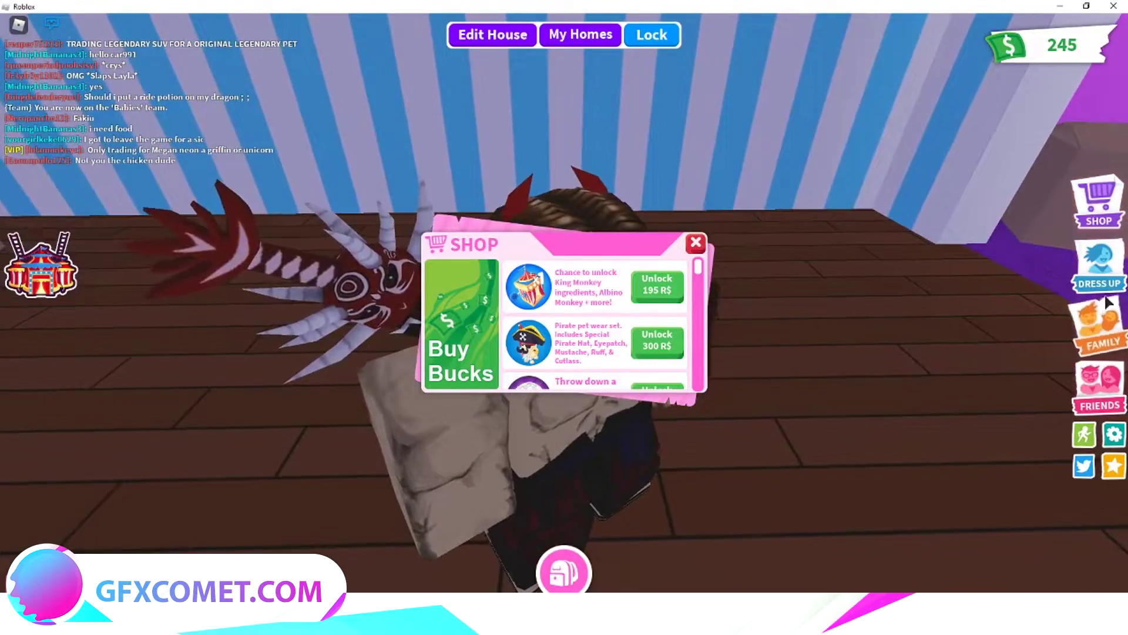
click(1110, 285)
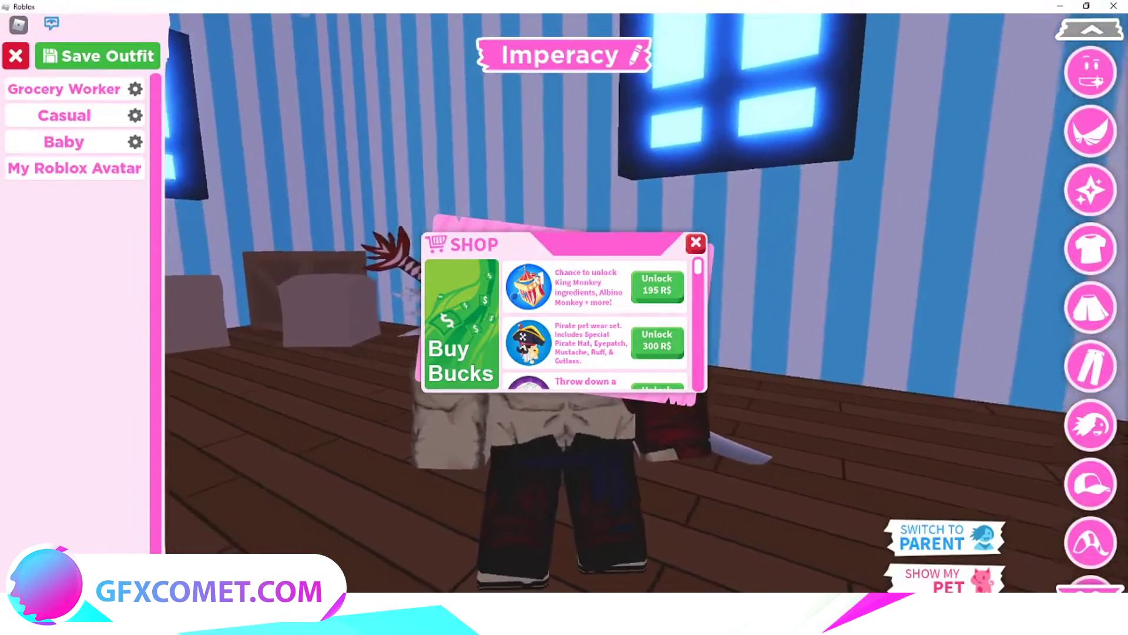
click(24, 57)
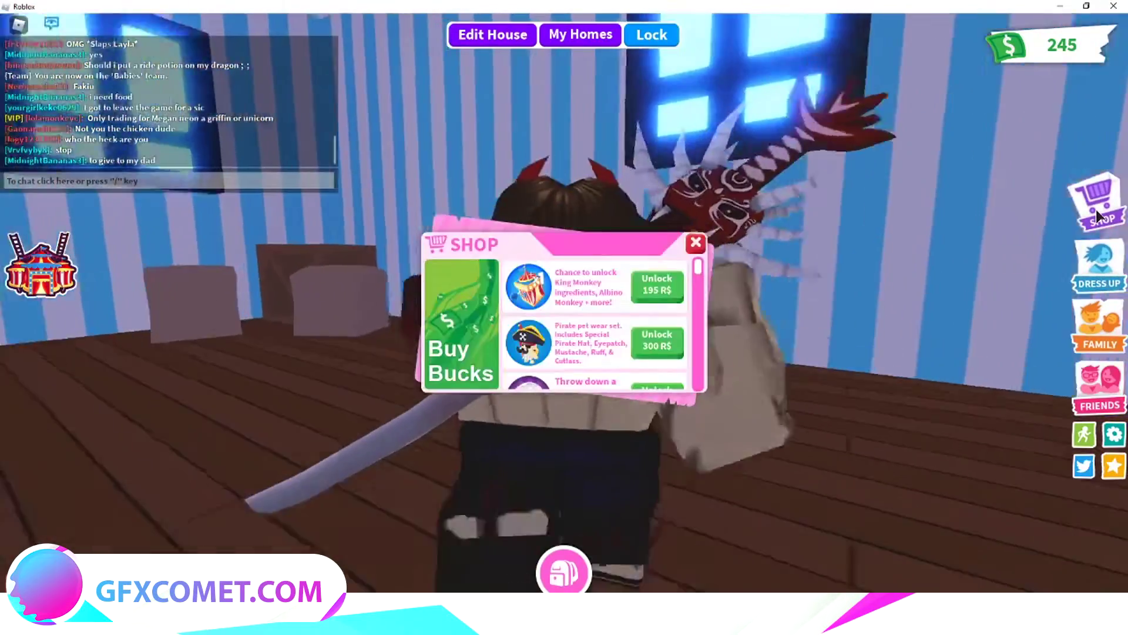
click(1096, 216)
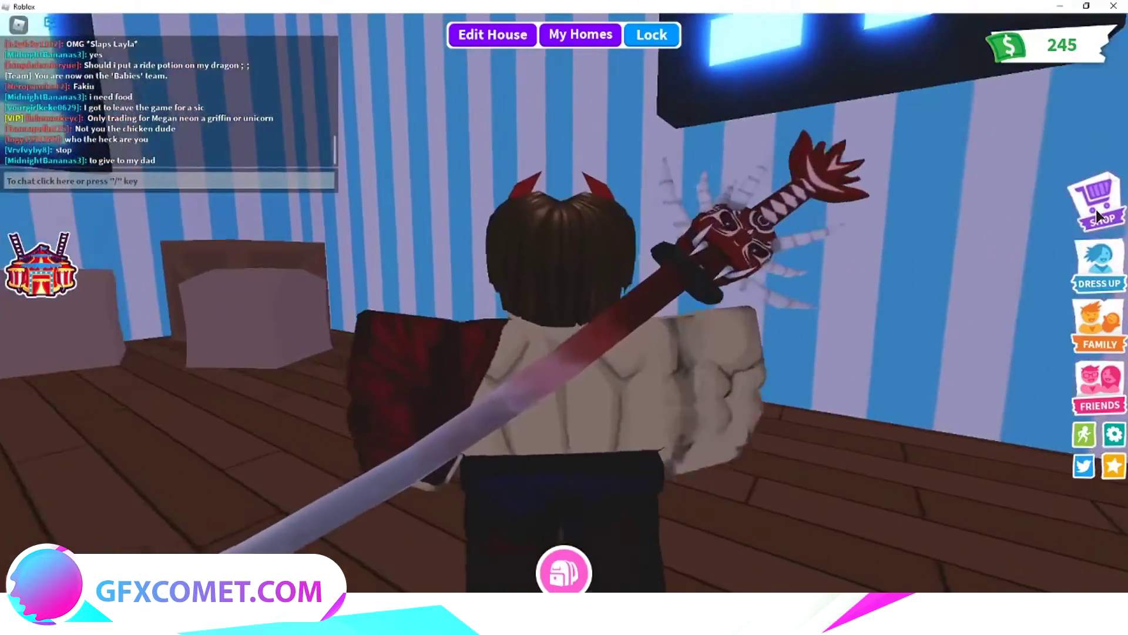
key(s)
key(w)
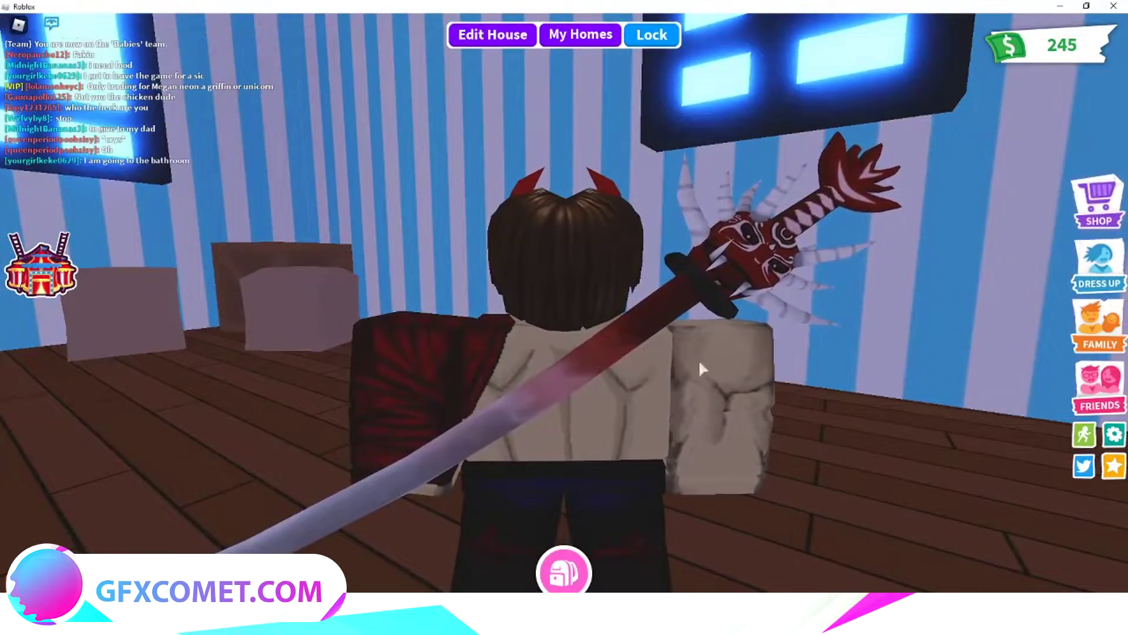
- Capture the game's SHOP icon with Snipping Tool and save it to the Desktop as the PNG Adoptme1
key(alt+Tab)
key(ctrl+n)
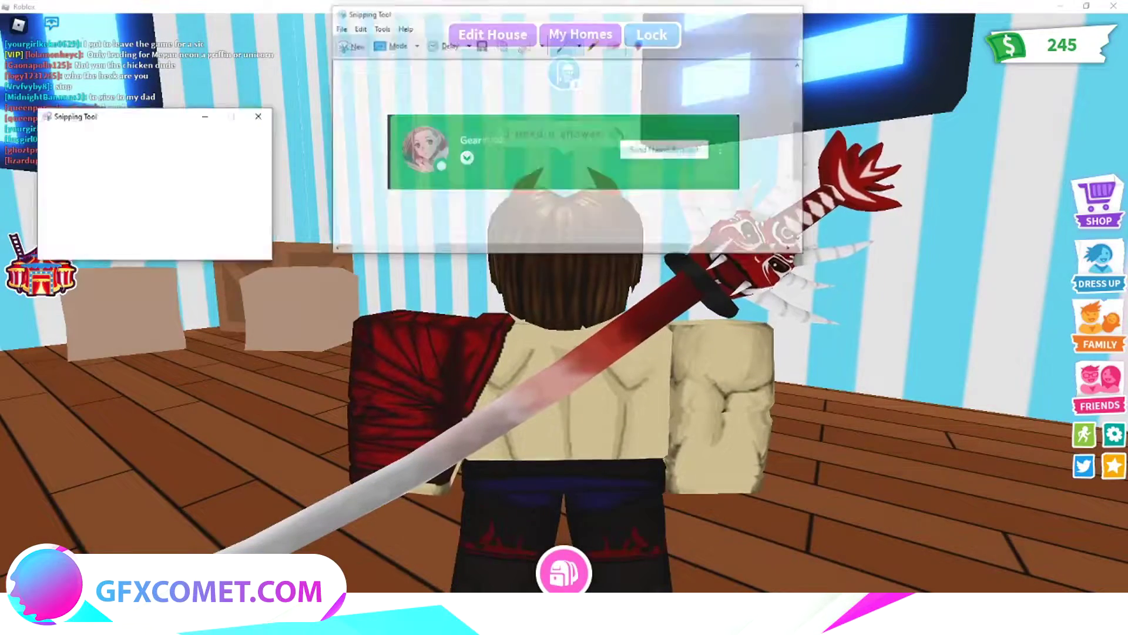
drag(1023, 133, 1123, 235)
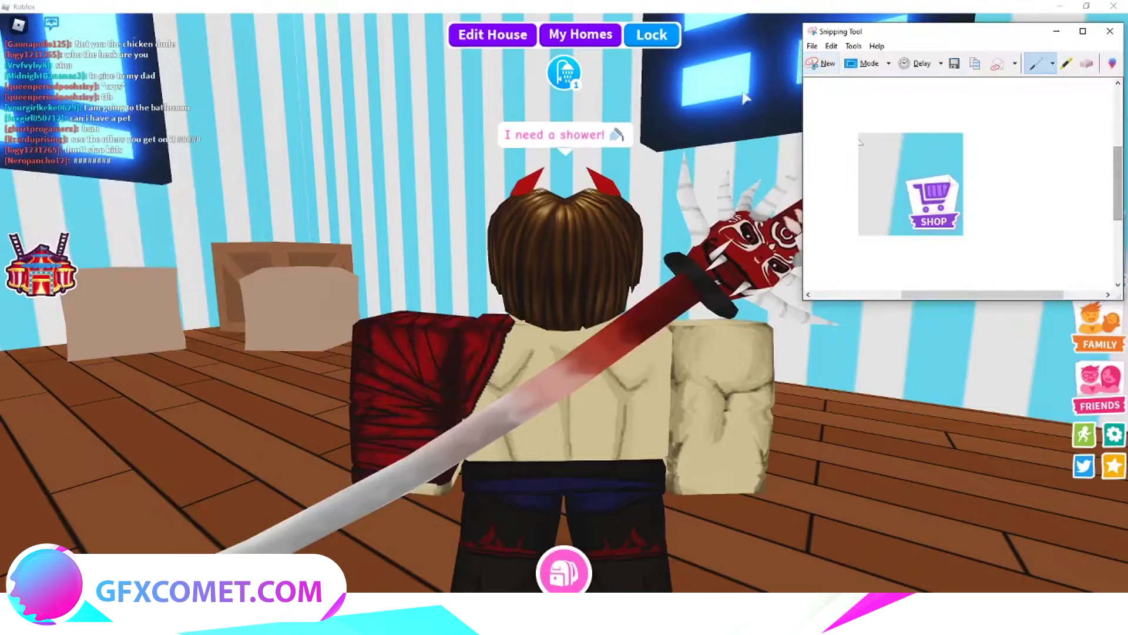
click(962, 70)
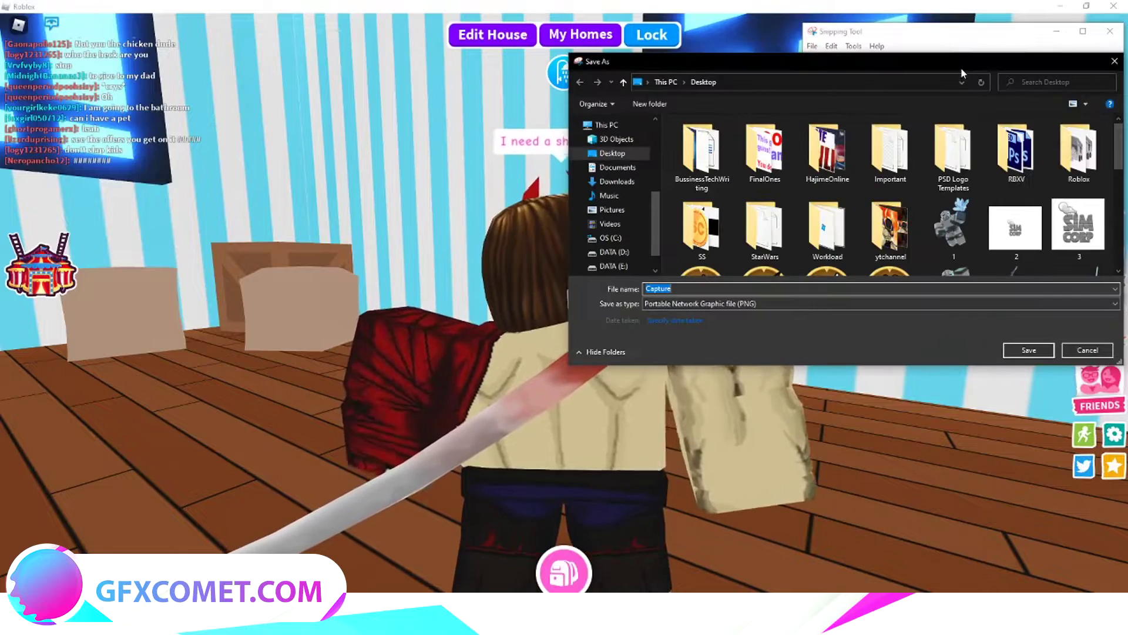
text(Adoptme1)
key(Return)
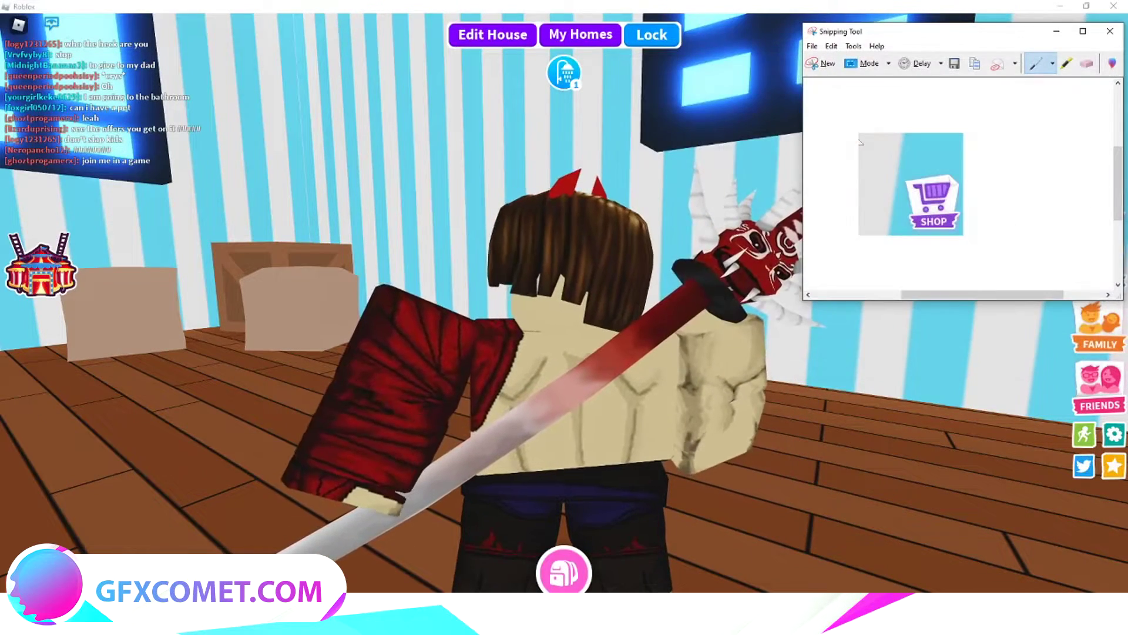
- Open the in-game shop window, snip it and save the capture to the Desktop as the PNG AdoptMe2
click(726, 499)
click(1094, 203)
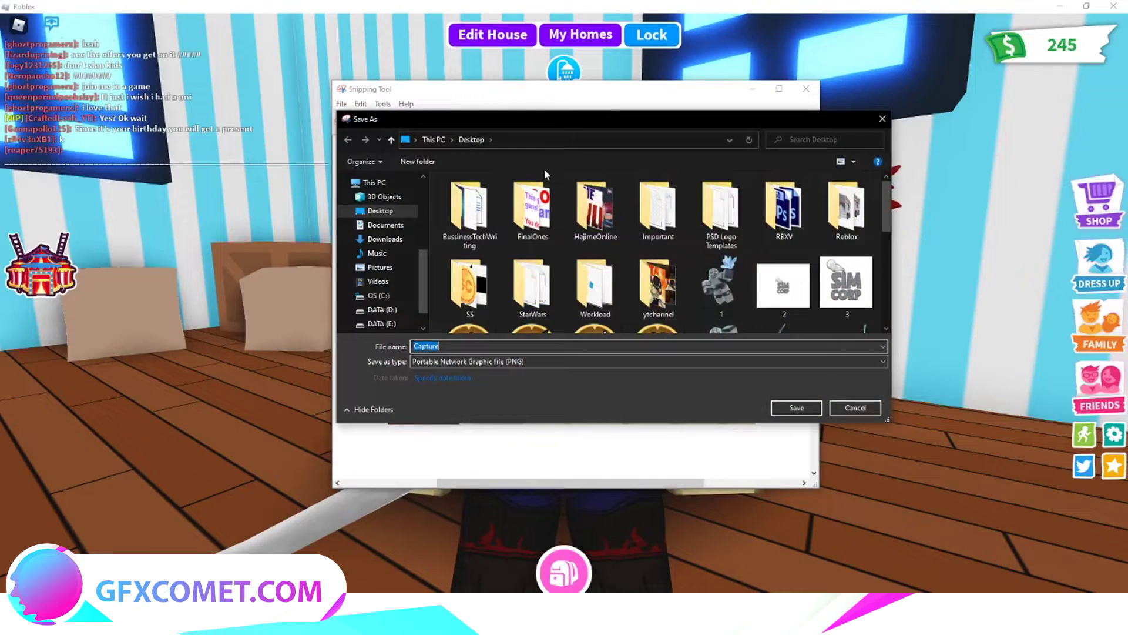
text(AdoptM)
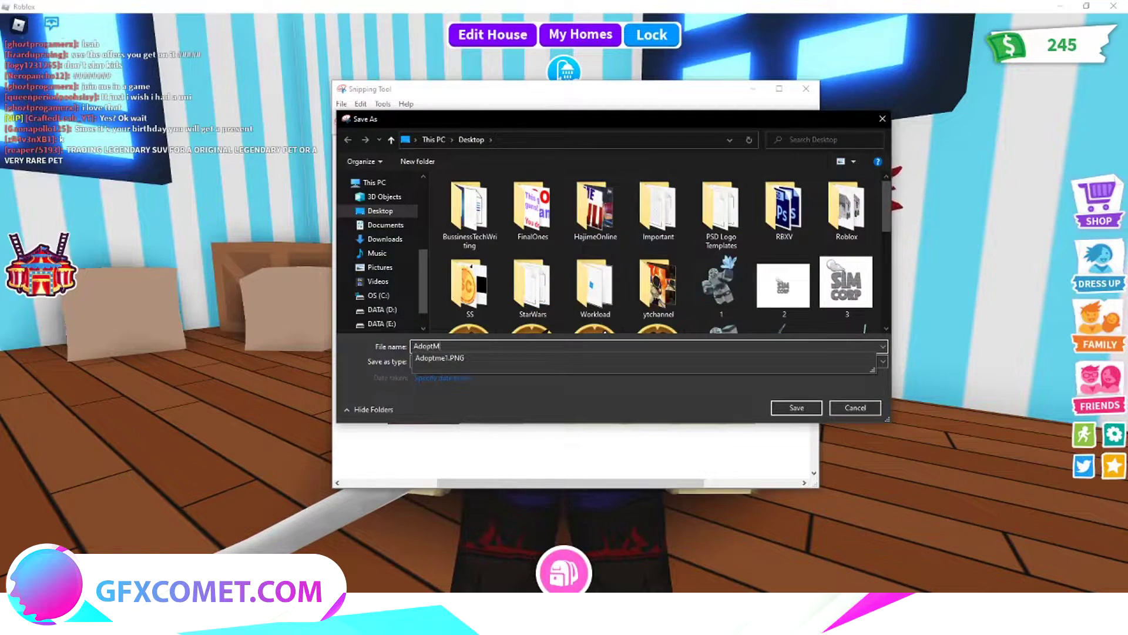
key(Return)
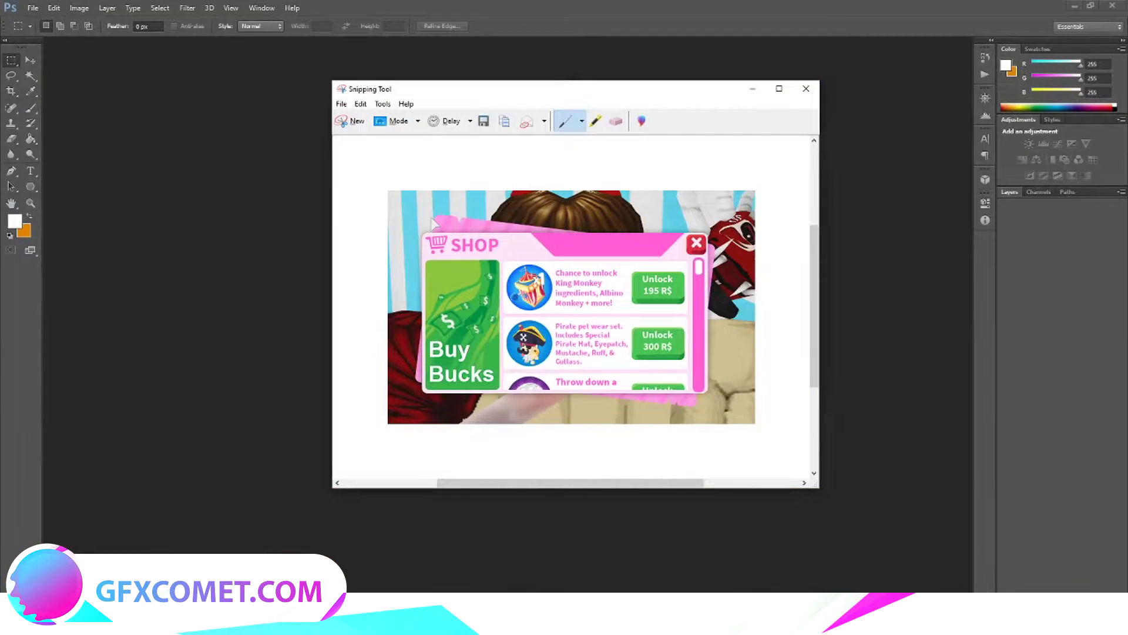
- Switch to Photoshop and create a 1920 x 1080 px document from the NewUIWork preset, with rulers shown
click(613, 572)
click(33, 8)
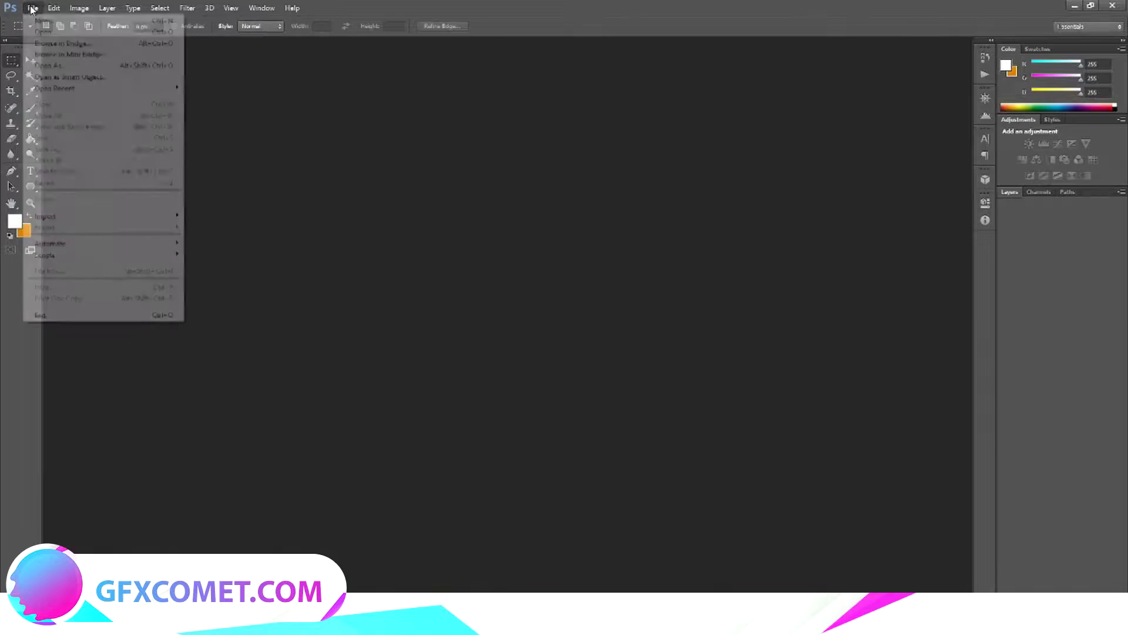
click(47, 20)
click(834, 142)
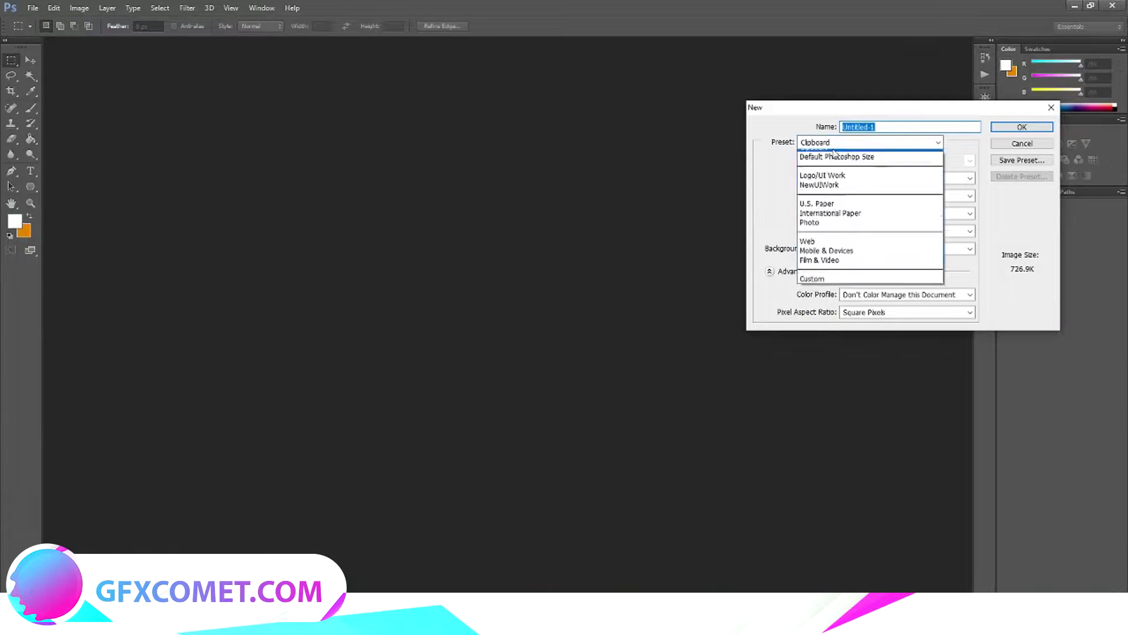
click(844, 193)
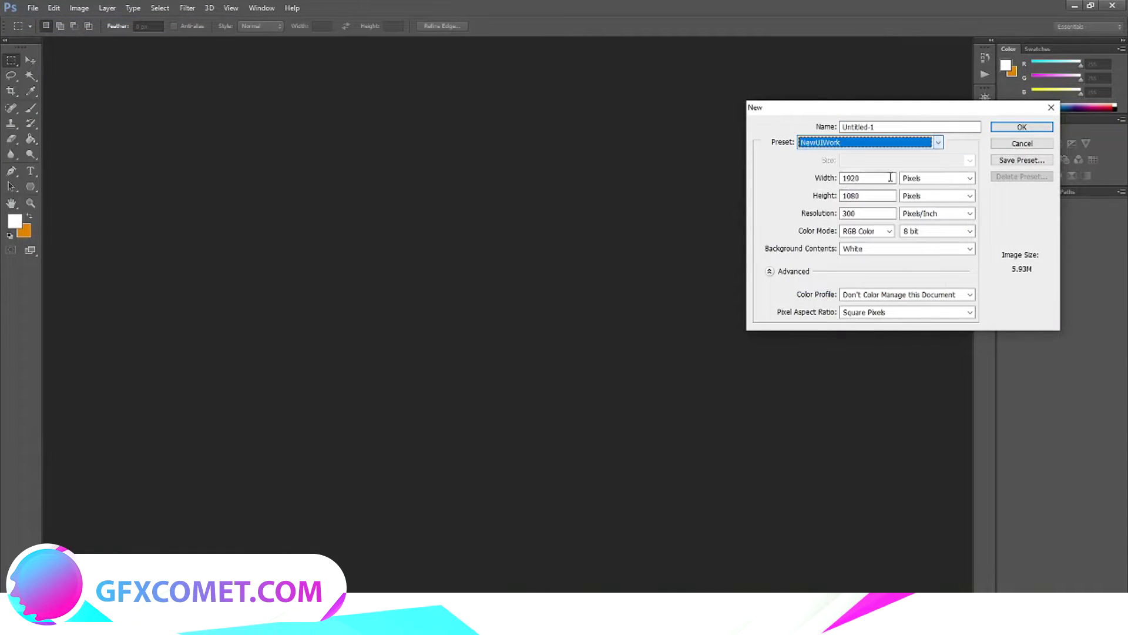
click(1022, 127)
key(ctrl+r)
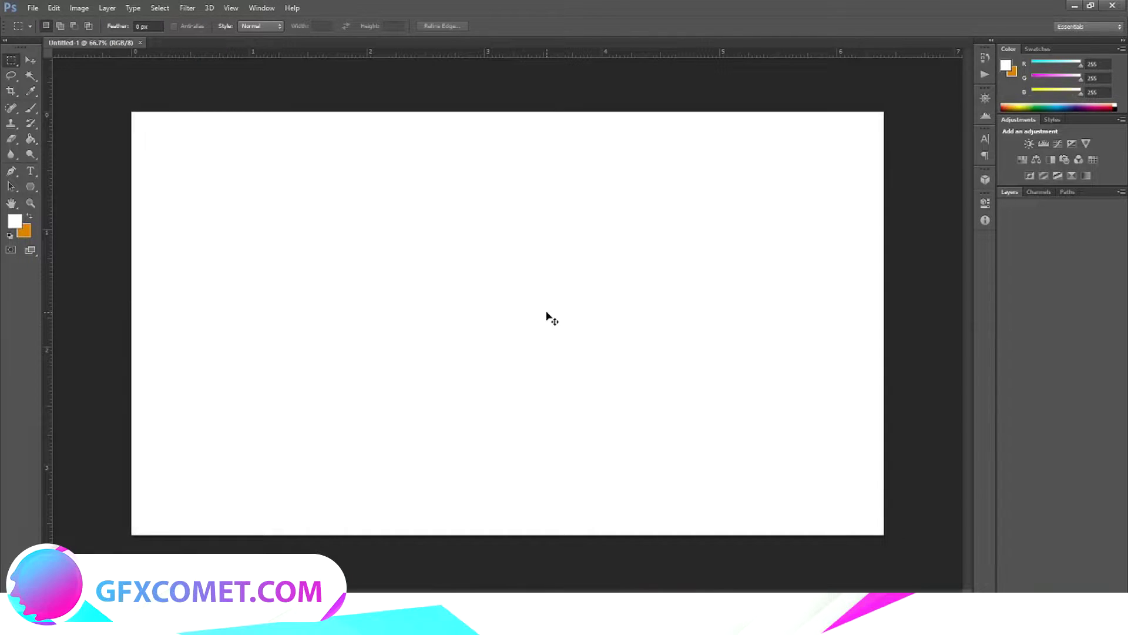
- Add a new empty layer, delete the white Background layer and minimize the Snipping Tool window
click(1009, 191)
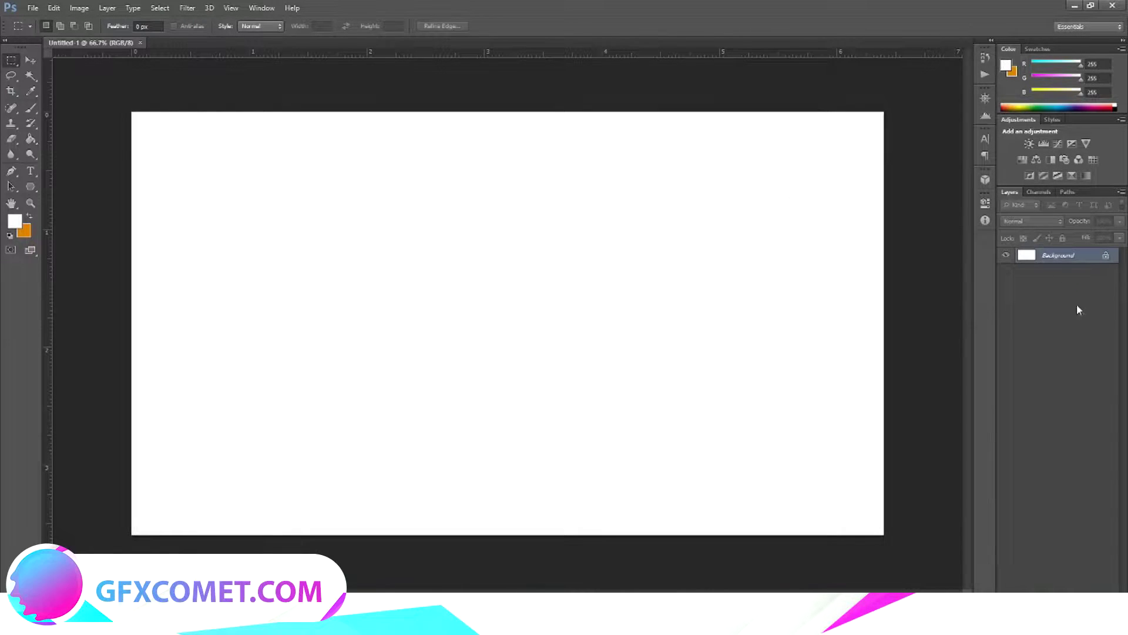
click(1082, 580)
click(1067, 275)
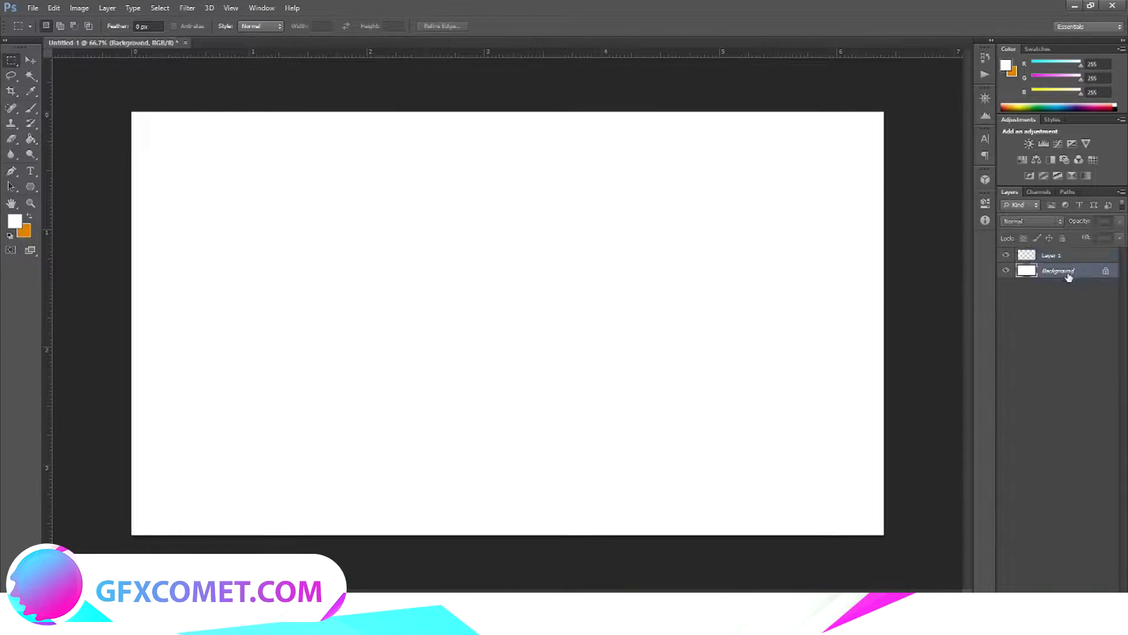
key(Delete)
key(alt+Tab)
click(752, 89)
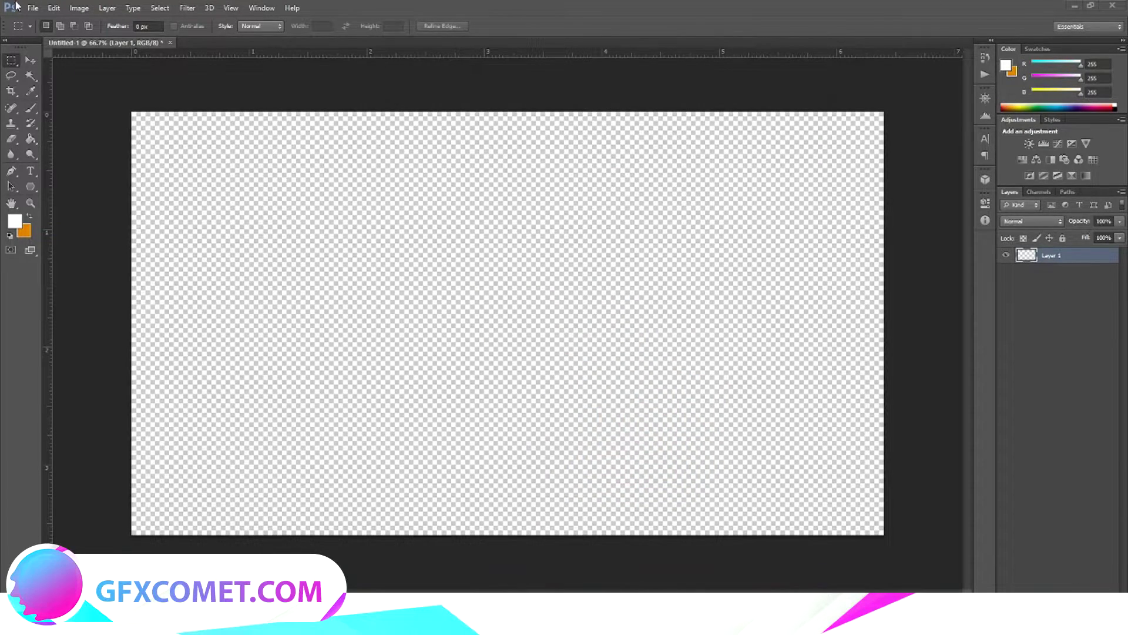
- Place the Adoptme1 image in the canvas's upper-left corner, scaled to about 77%
click(32, 8)
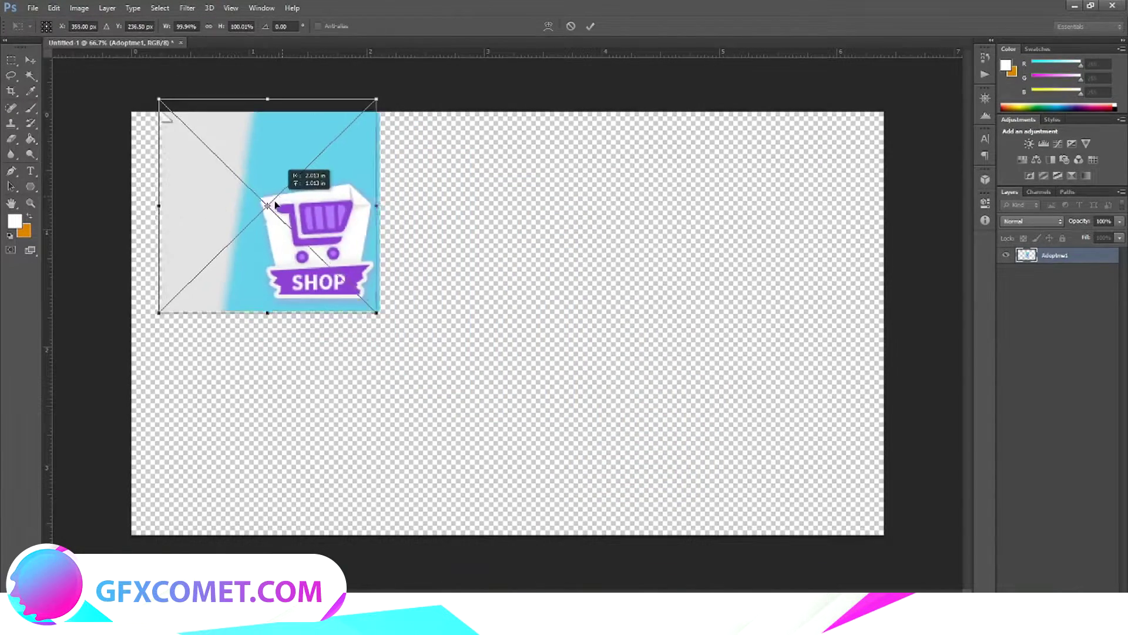
drag(280, 207, 260, 218)
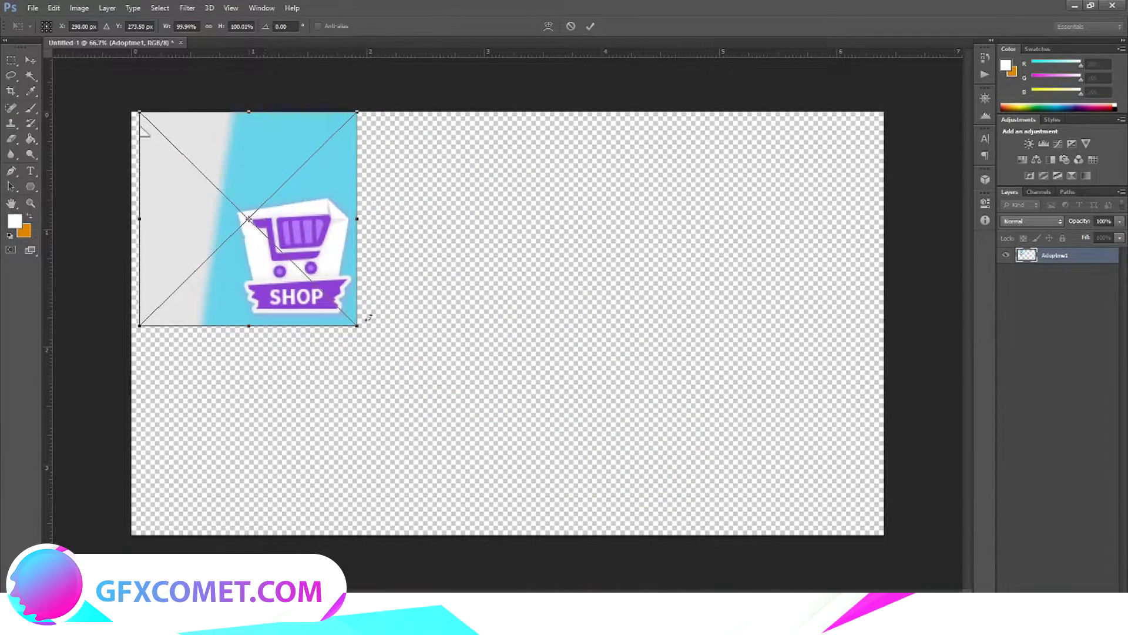
drag(356, 327, 307, 275)
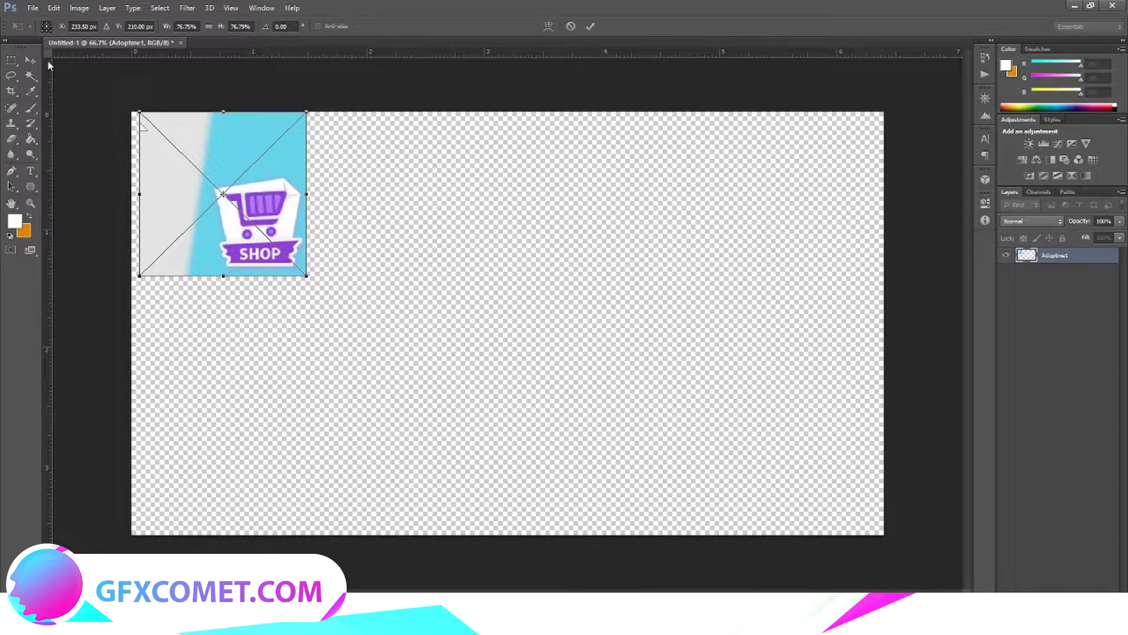
click(30, 60)
click(504, 235)
- Place the AdoptMe2 image over the canvas's lower-left area, scaled to about 41%, overlapping the bottom of the shop icon reference
click(32, 8)
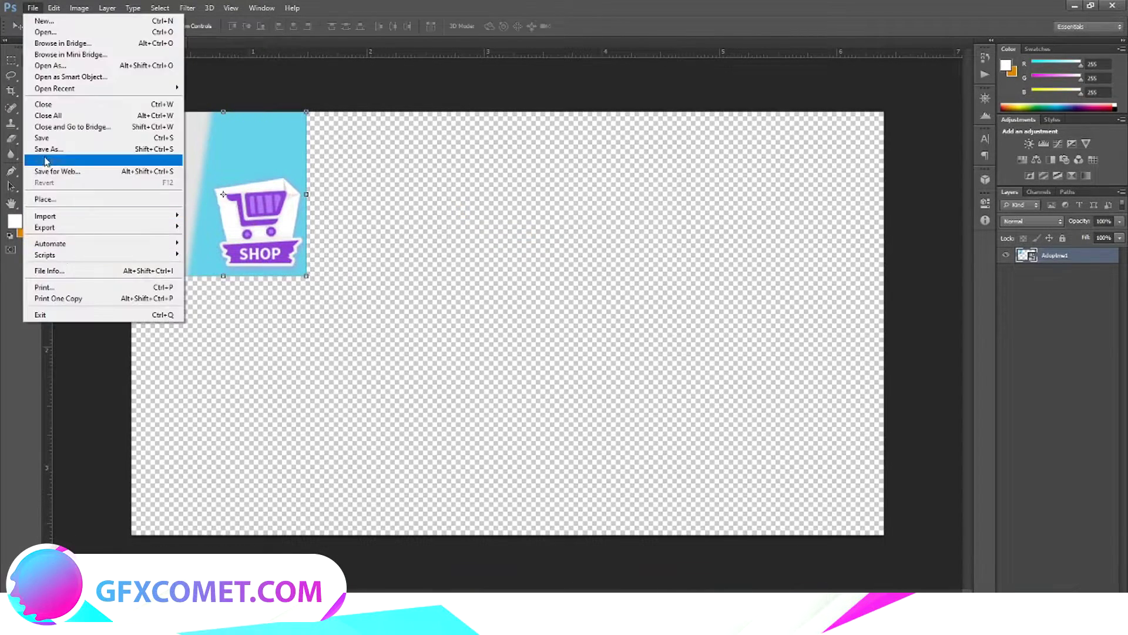
click(44, 199)
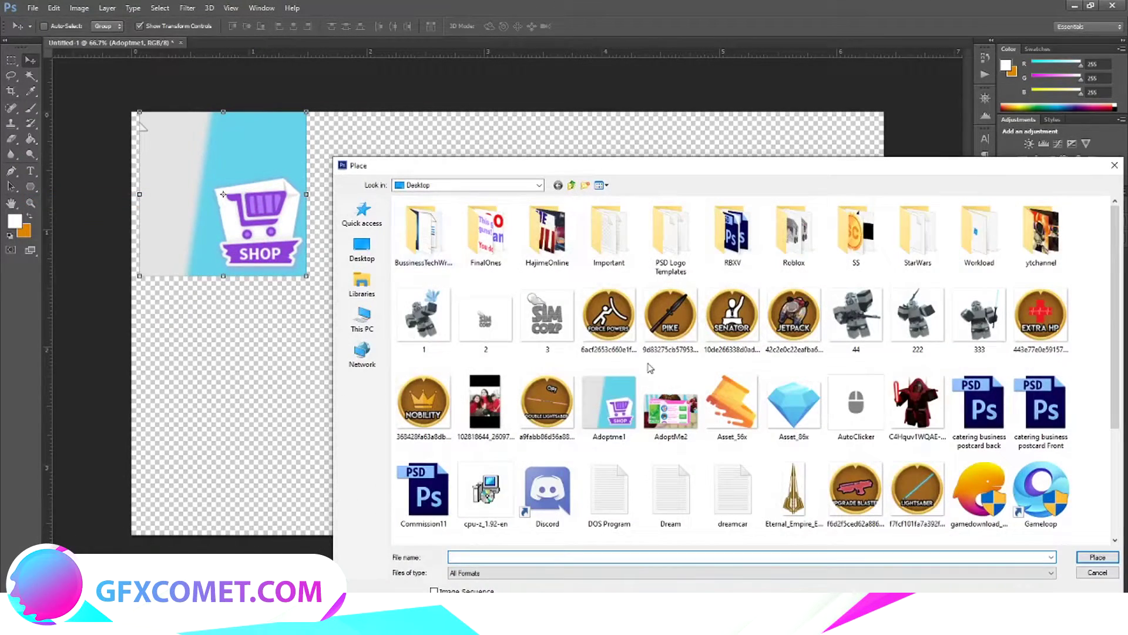
double_click(670, 407)
drag(172, 111, 617, 441)
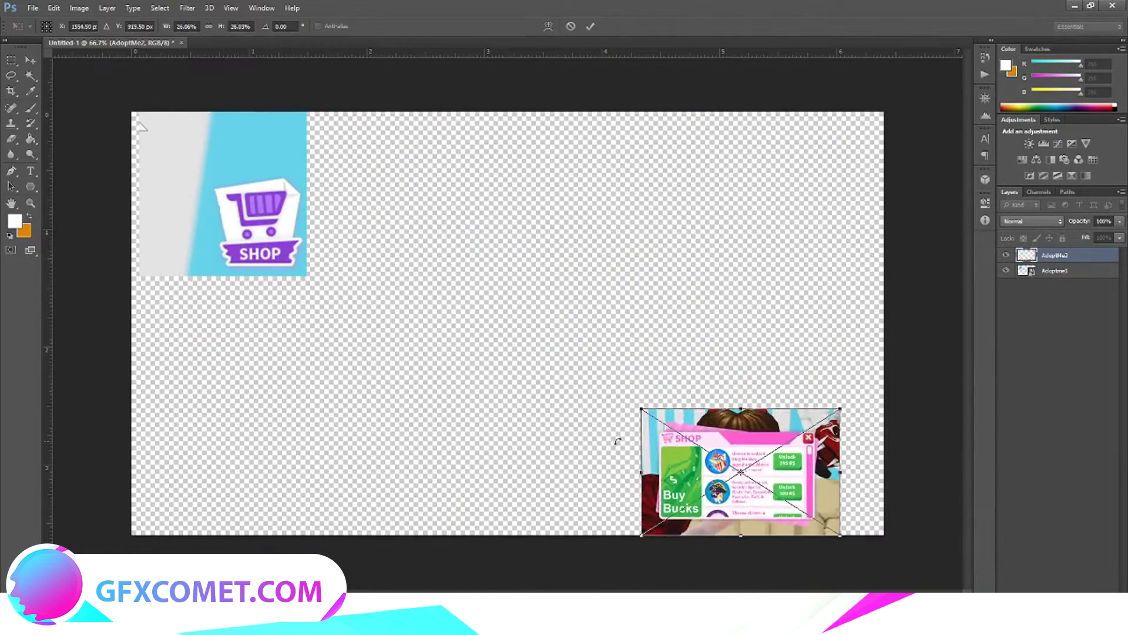
drag(758, 485, 258, 344)
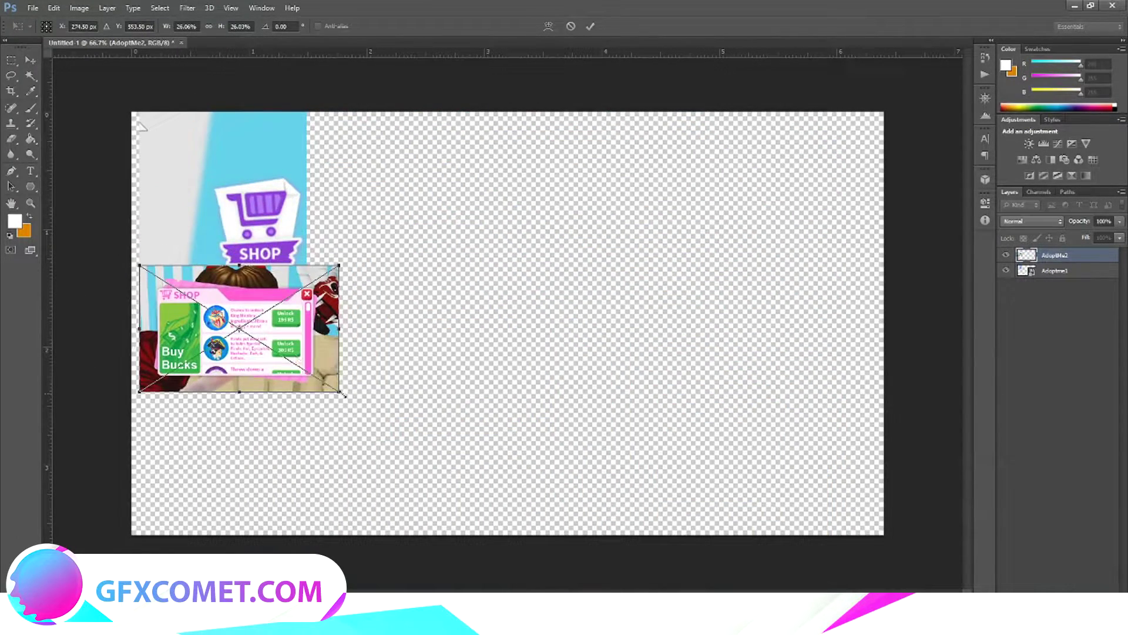
drag(343, 394, 456, 464)
drag(375, 385, 345, 383)
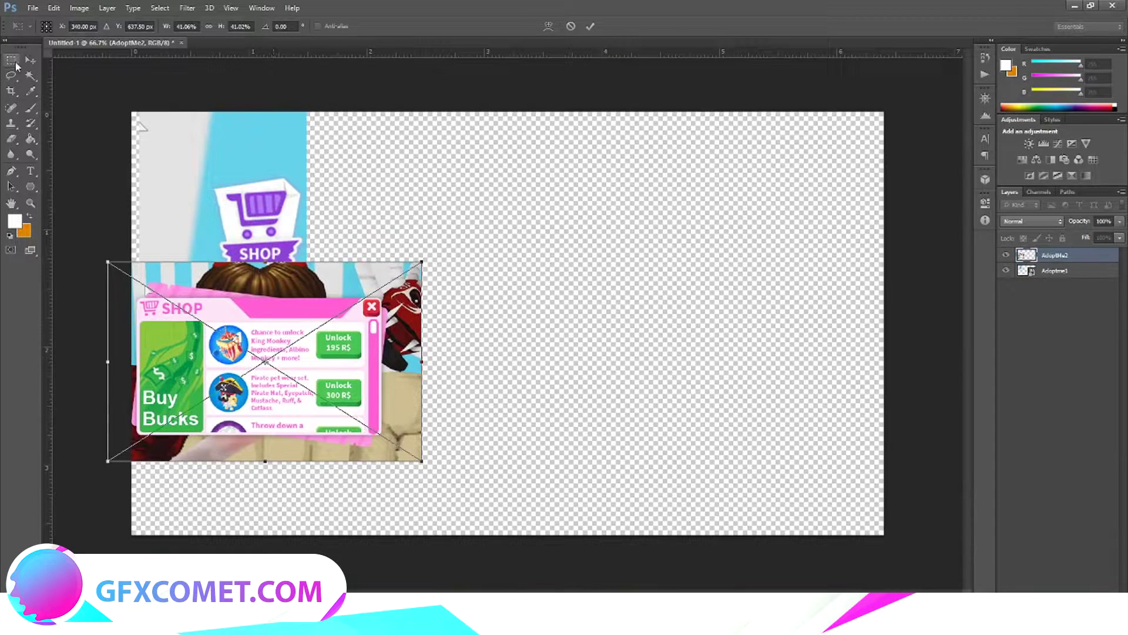
click(30, 61)
click(504, 235)
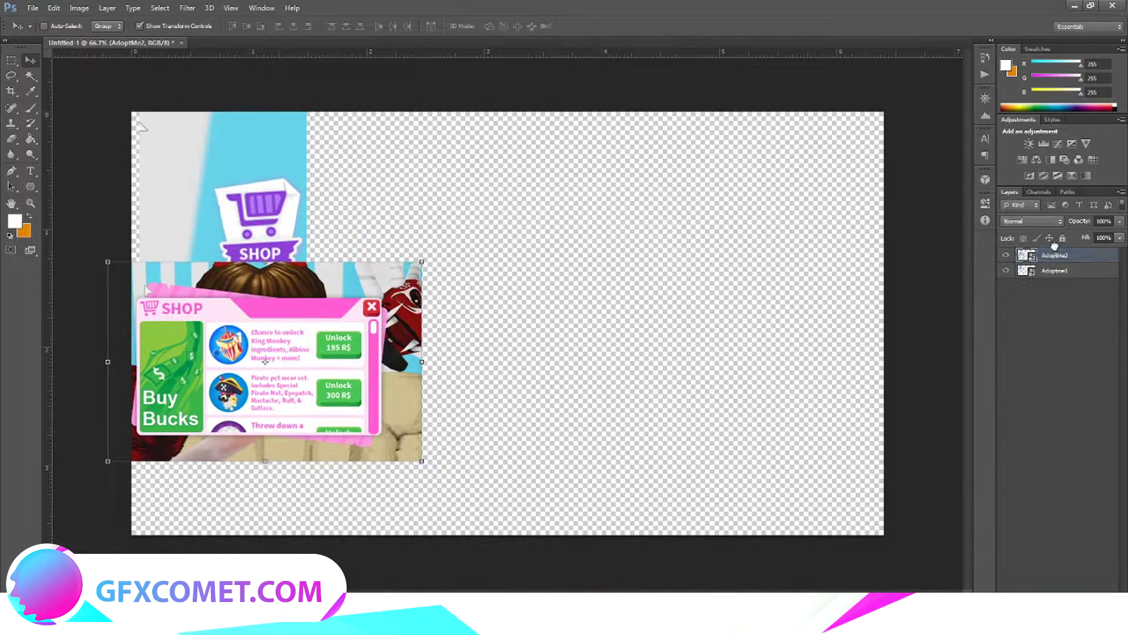
- Reorder the AdoptMe2 layer below Adoptme1 and add a new empty layer on top
drag(1054, 253, 1055, 276)
click(1101, 560)
key(ctrl+shift+alt+n)
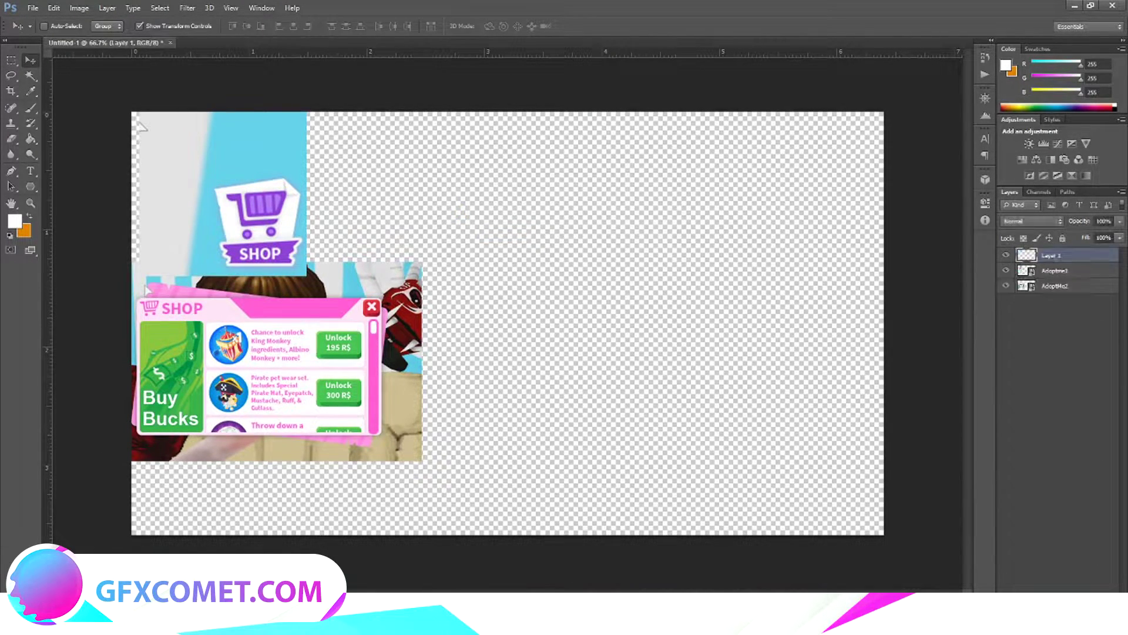
- Trace the white paper background of the reference shop icon with the Pen tool as a closed five-corner shape, about 221 x 160 px
key(ctrl+plus)
key(ctrl+plus)
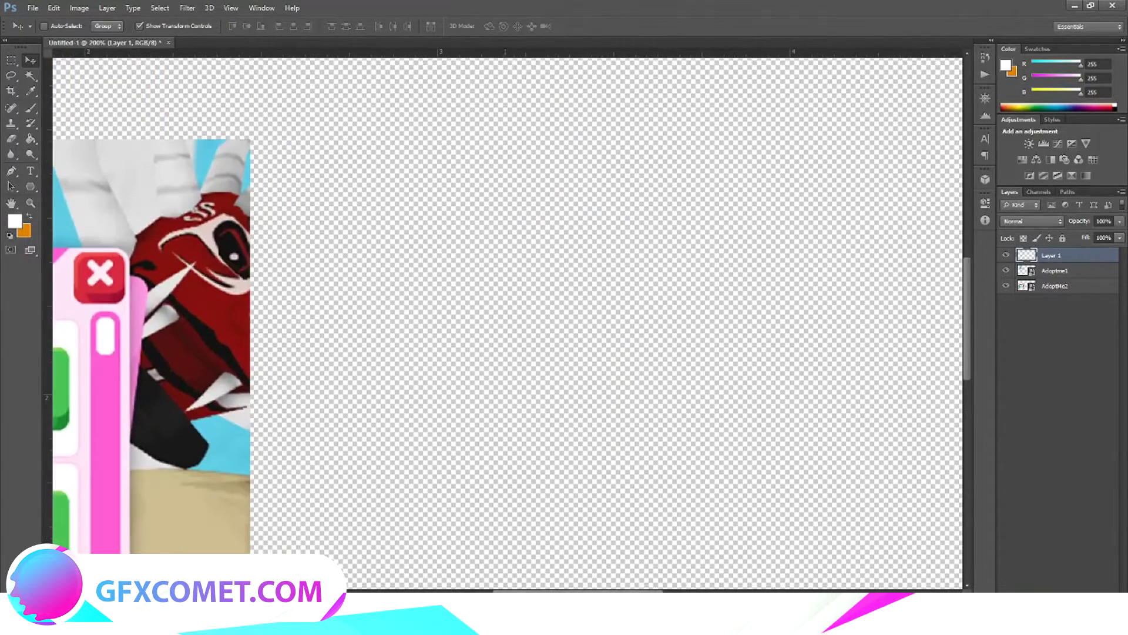
drag(557, 590, 422, 528)
scroll(361, 374, up, 7)
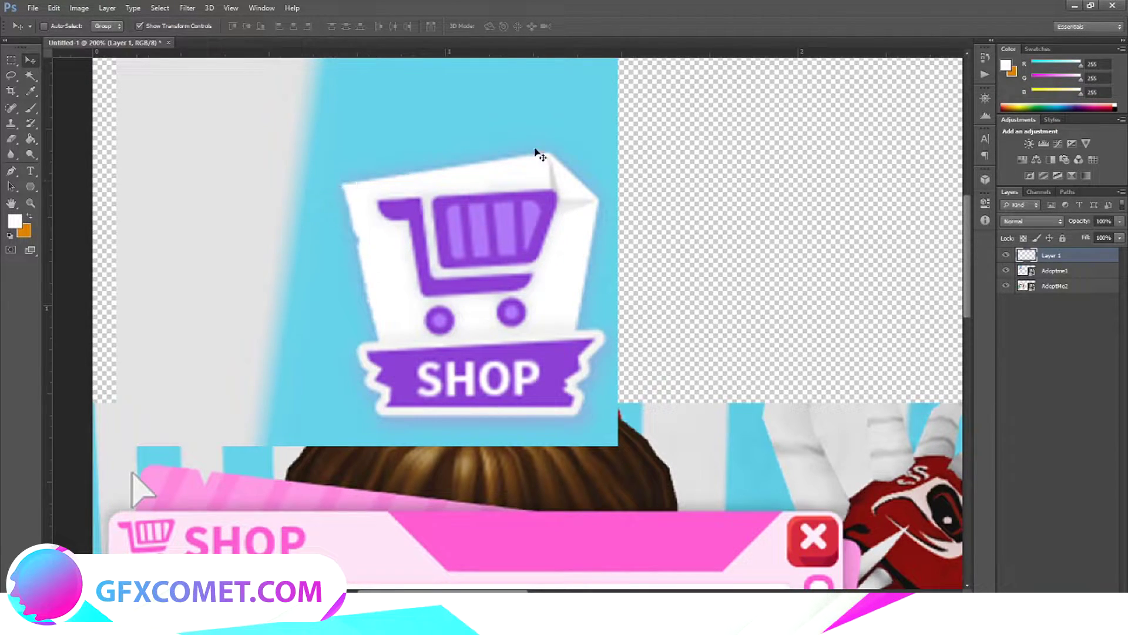
click(14, 173)
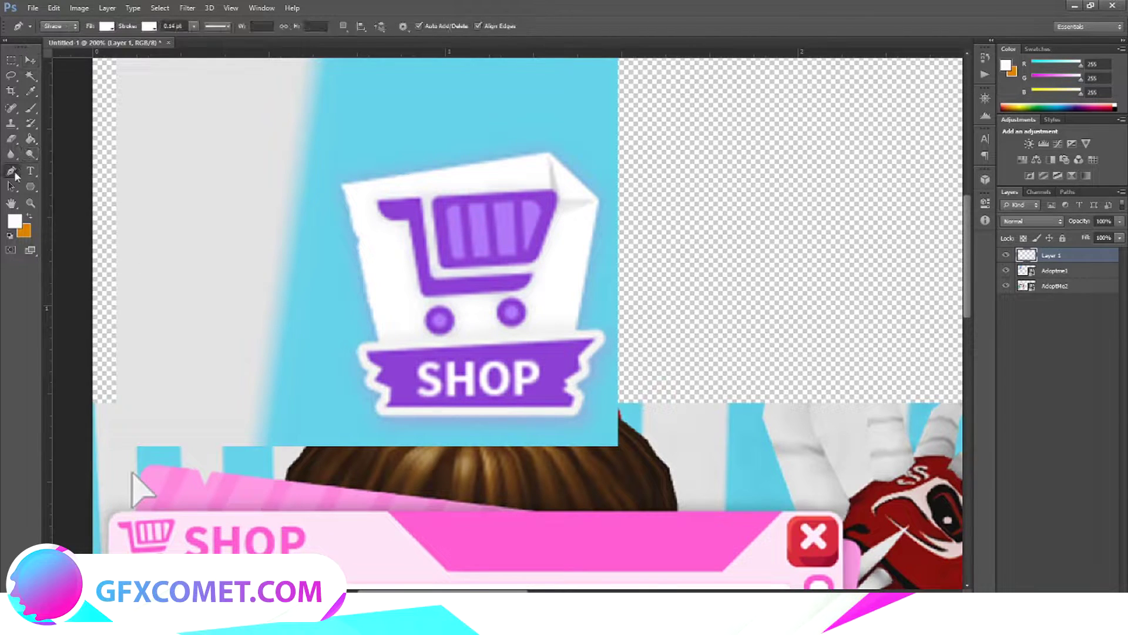
click(380, 341)
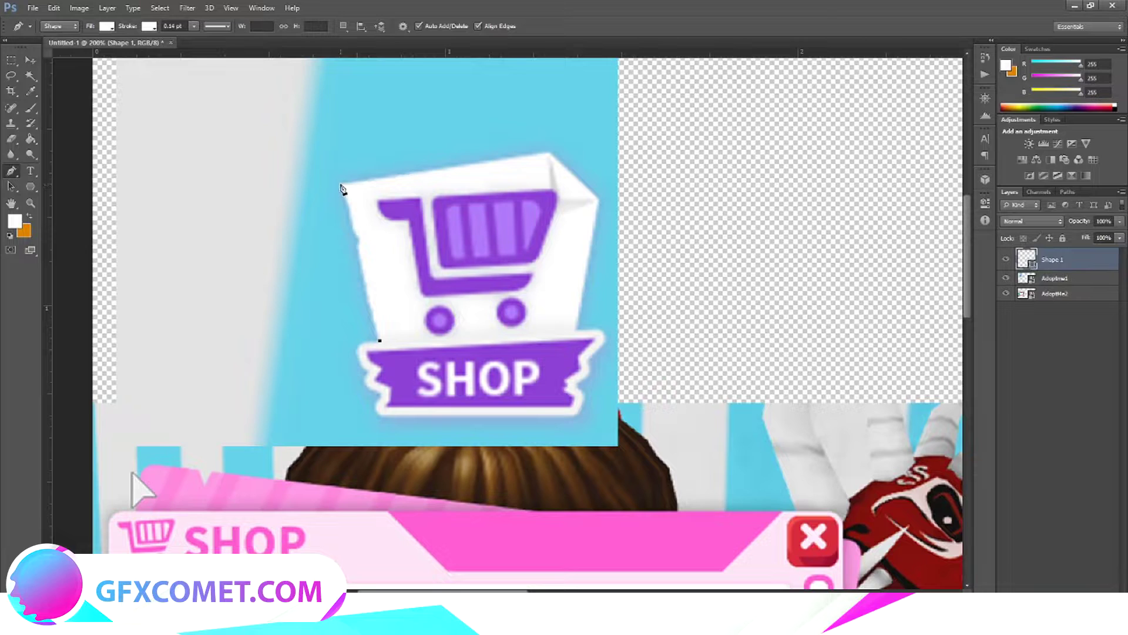
shift+click(341, 185)
key(ctrl+z)
click(339, 186)
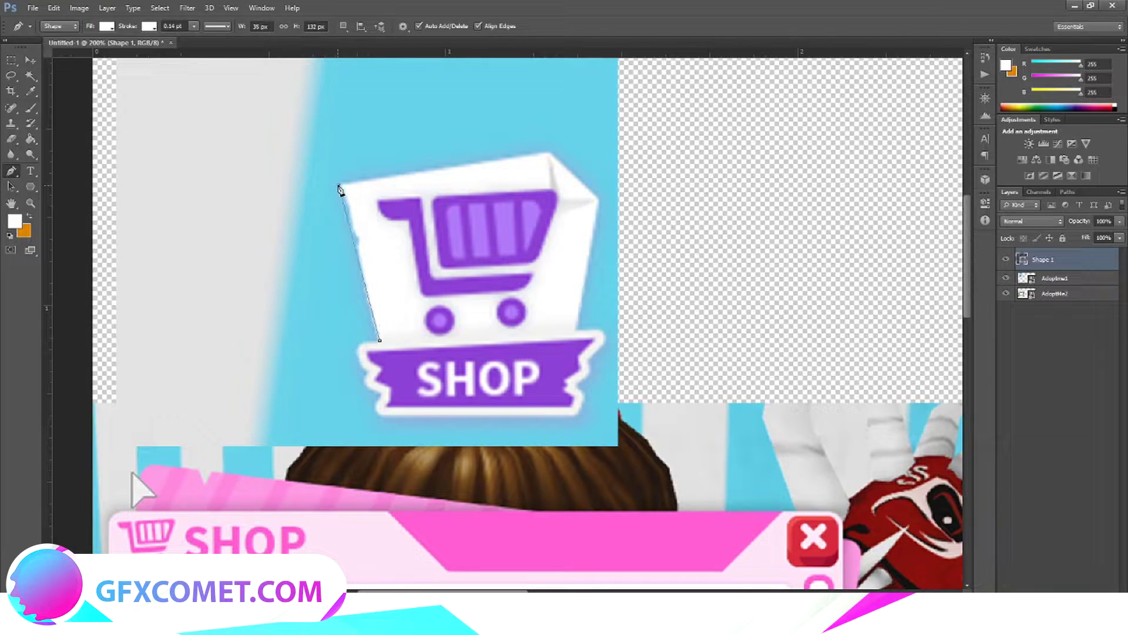
click(549, 153)
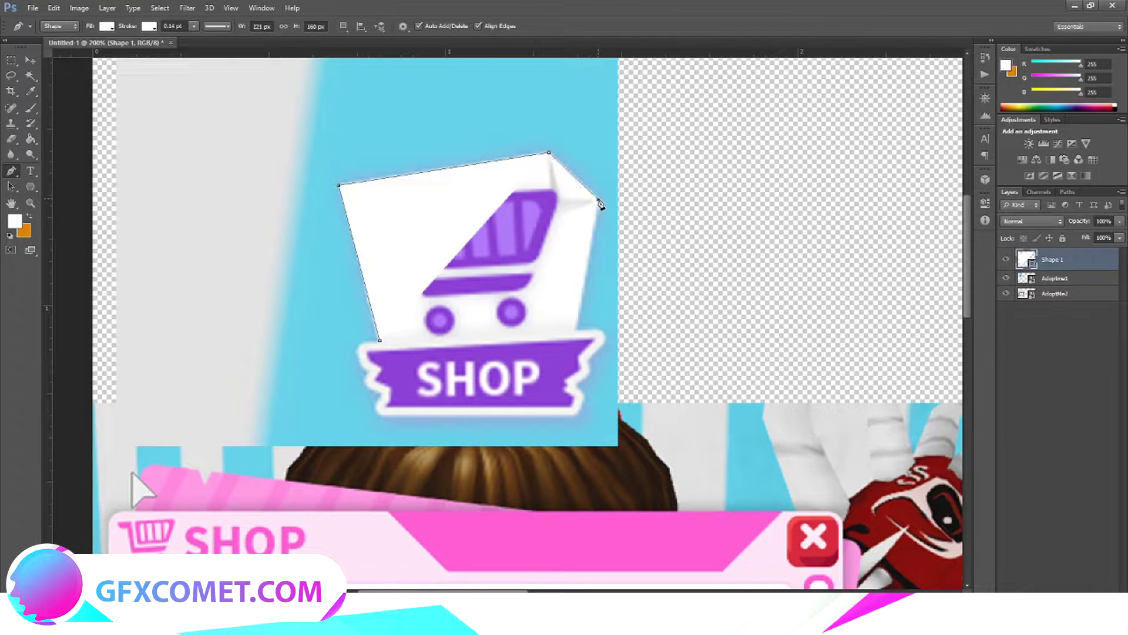
click(599, 200)
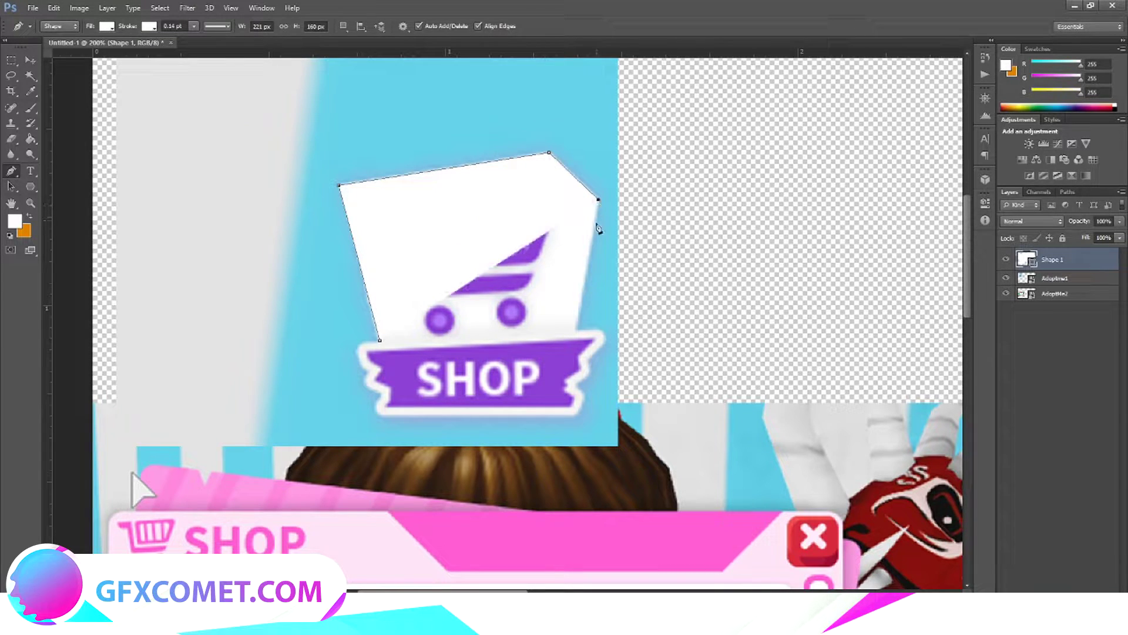
click(577, 333)
click(381, 343)
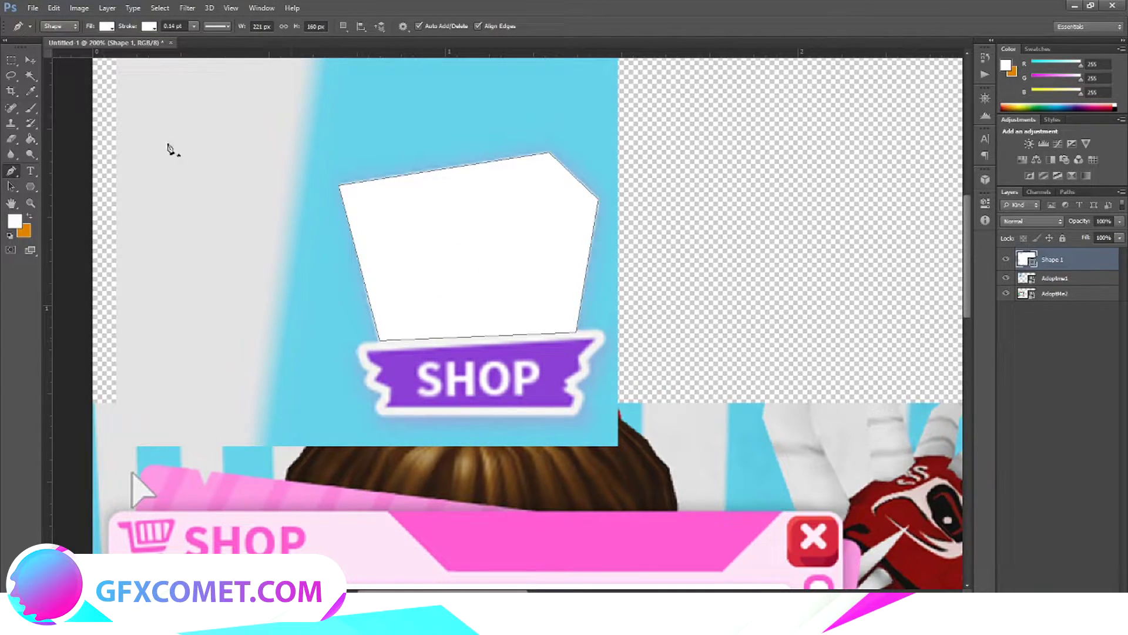
- Move the traced paper shape onto the empty canvas to the right of the reference icon
click(30, 60)
drag(375, 191, 845, 241)
click(11, 59)
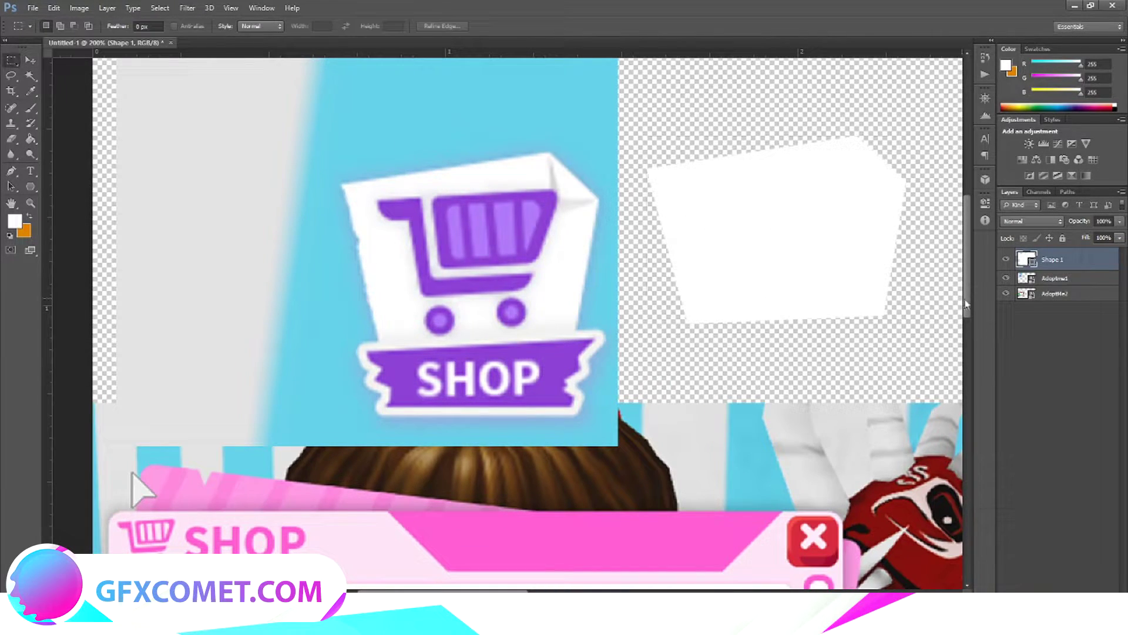
- Add a Color Overlay to the paper shape, using the white sampled from the reference icon's paper
right_click(1088, 259)
click(970, 174)
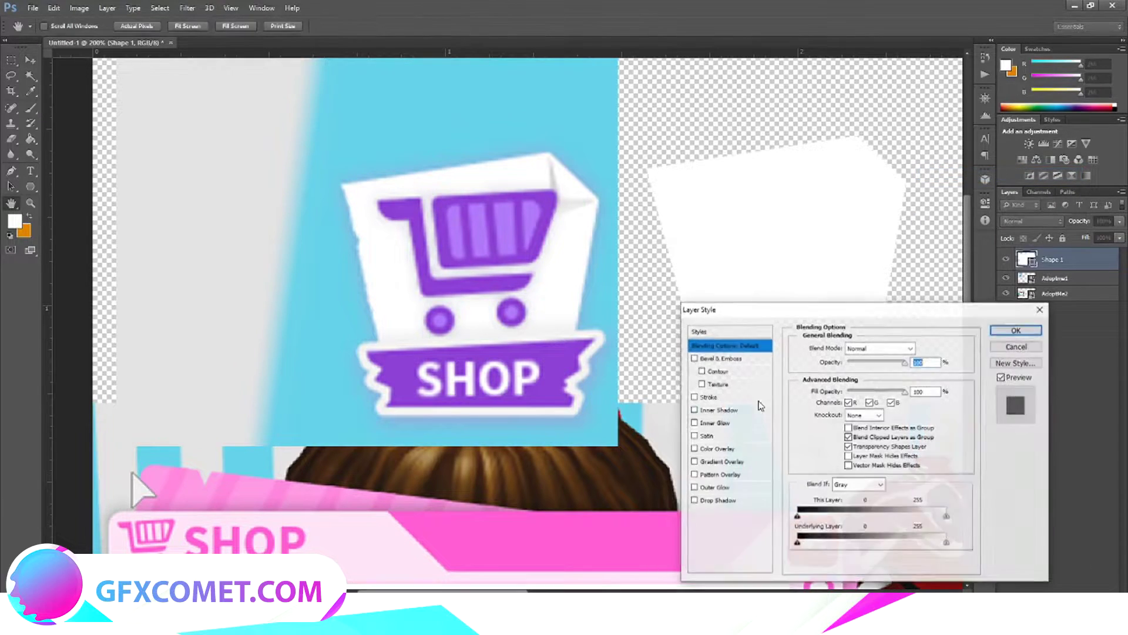
click(717, 449)
click(922, 347)
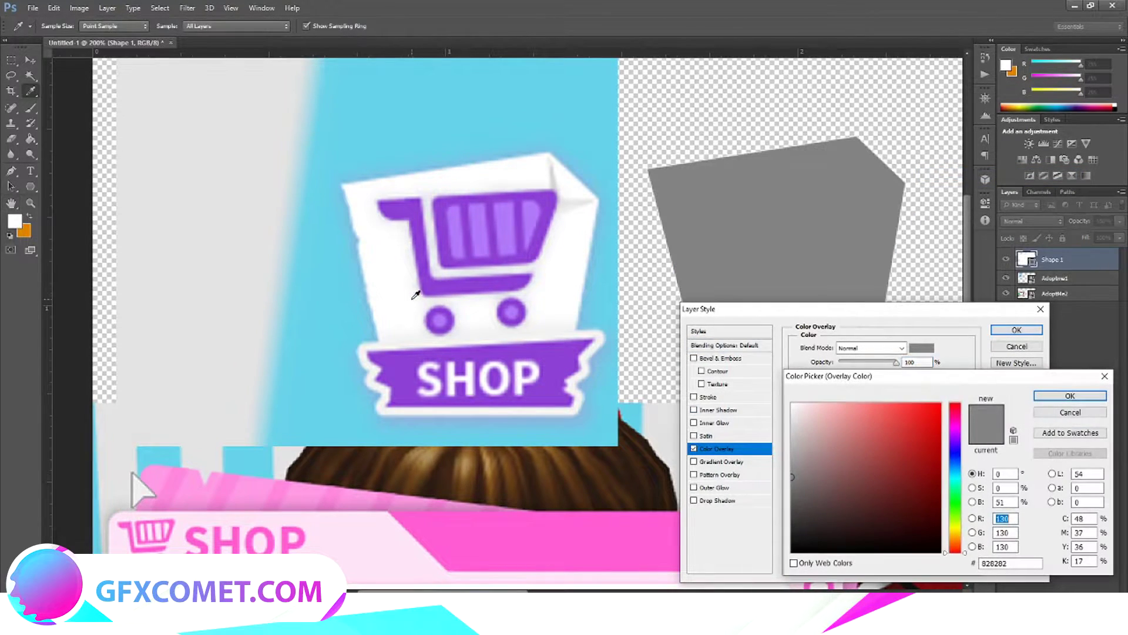
click(411, 294)
click(1057, 396)
click(1016, 330)
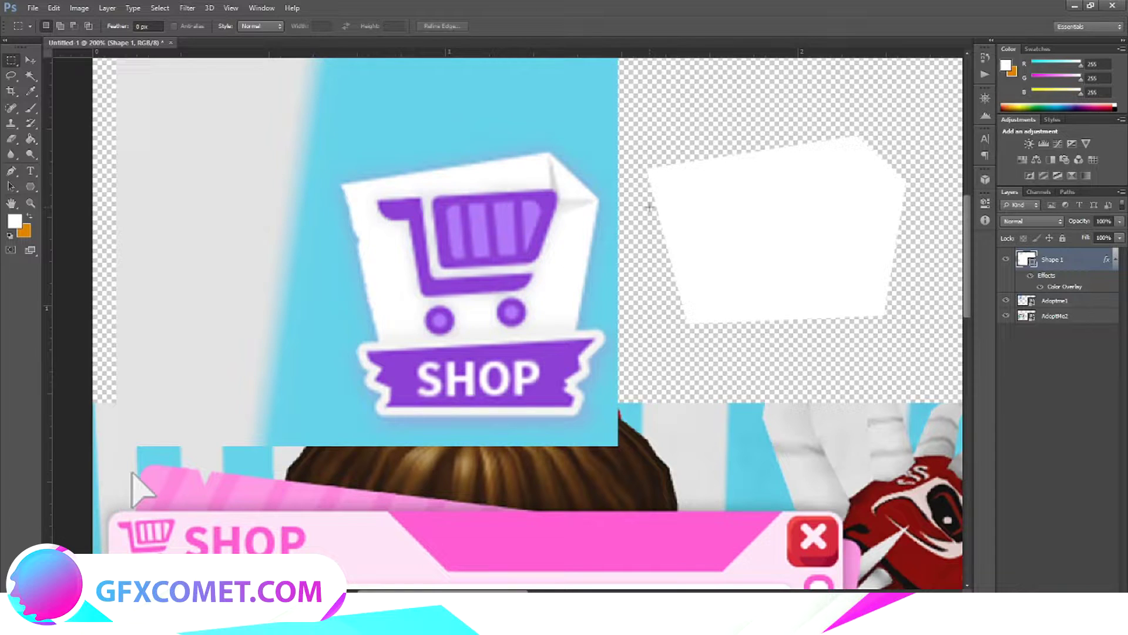
- Trace the shaded folded corner of the reference paper with the Pen tool as an arrow-like shape, about 40 x 52 px
key(p)
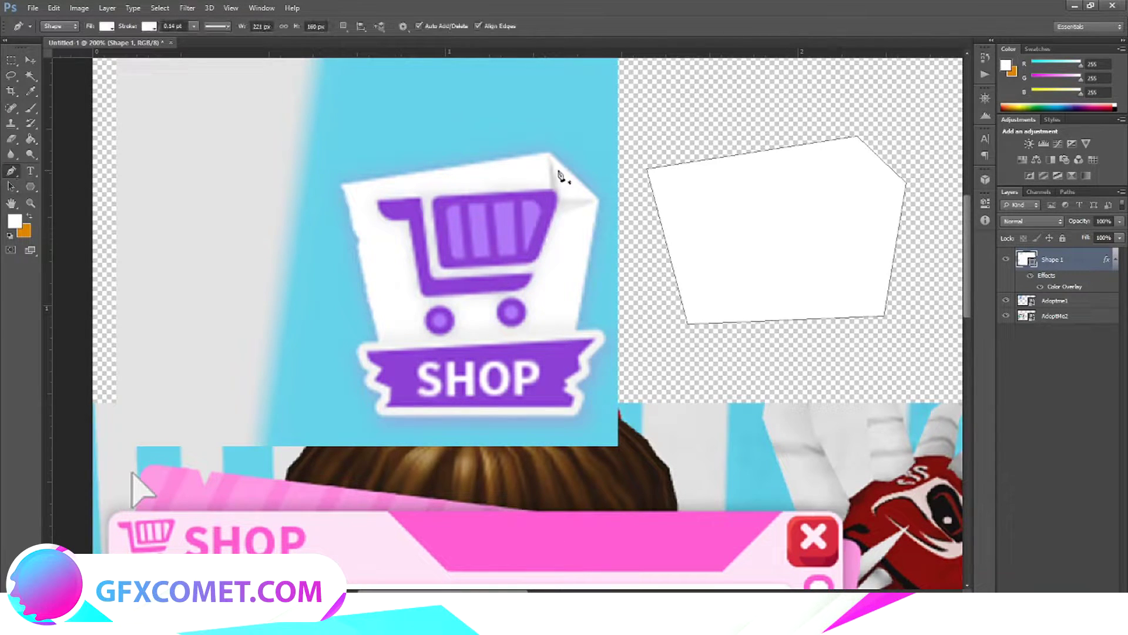
click(552, 157)
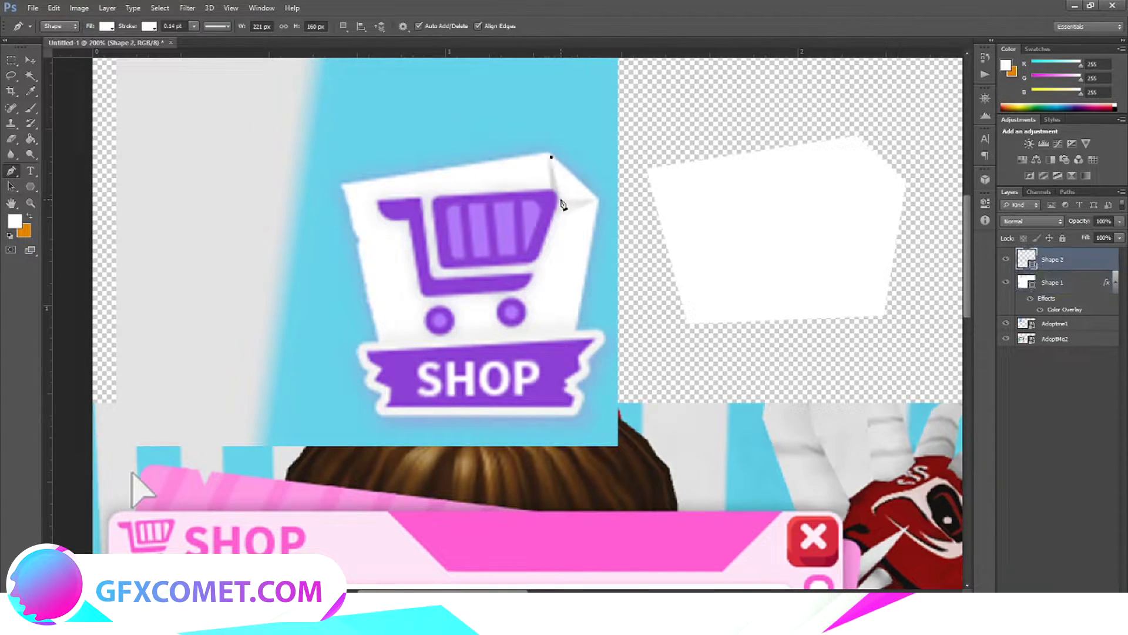
click(594, 201)
click(562, 214)
key(ctrl+z)
key(Return)
click(550, 222)
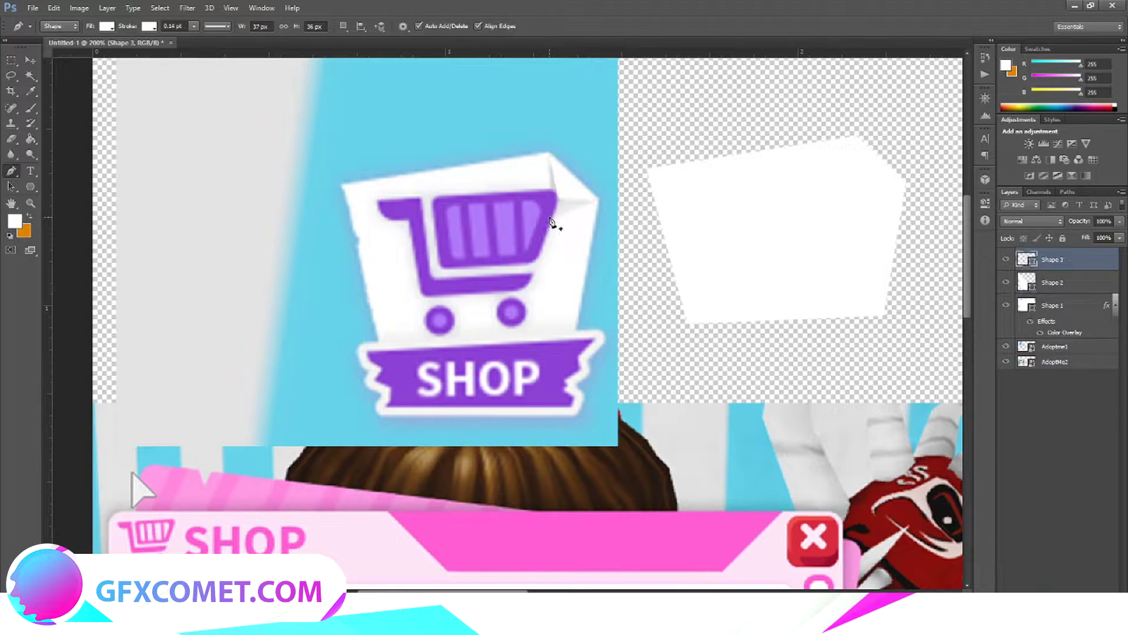
key(ctrl+z)
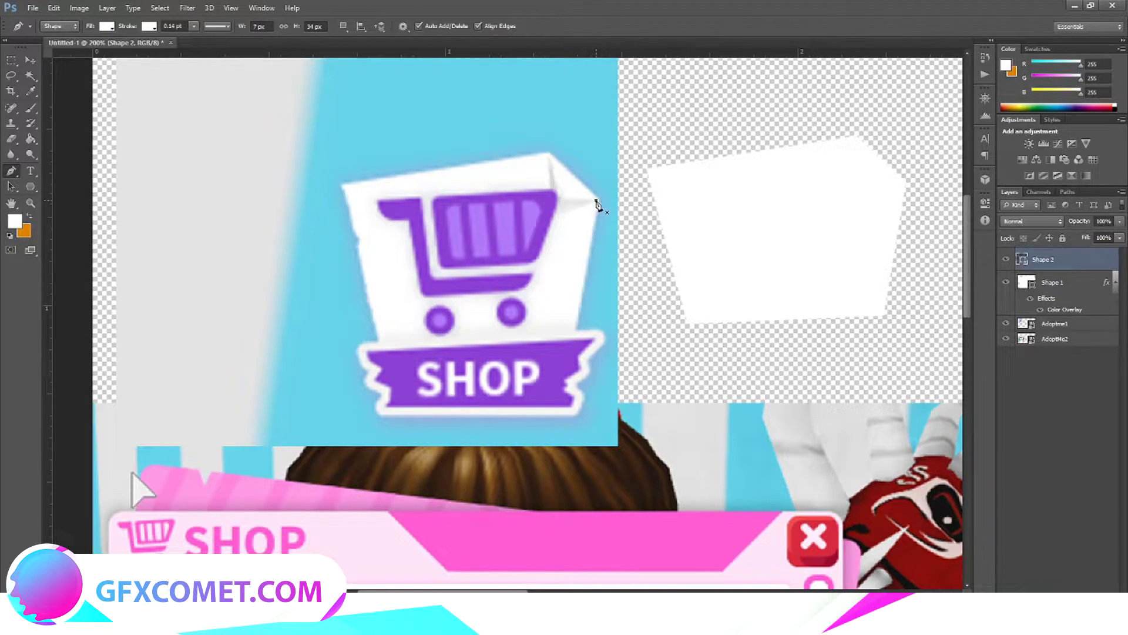
click(560, 197)
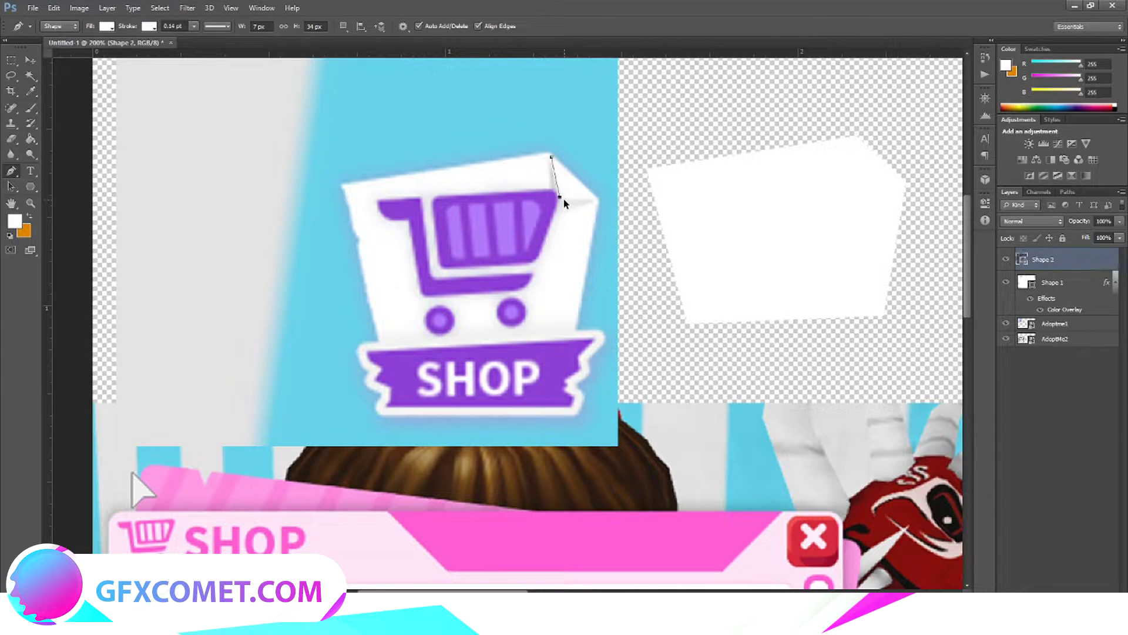
click(594, 201)
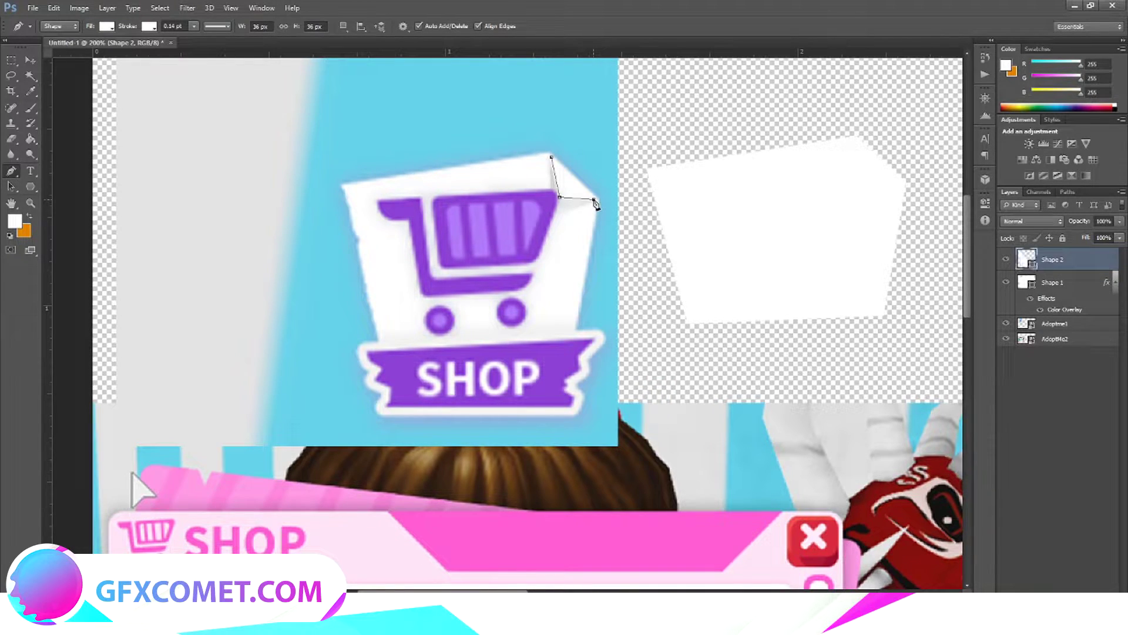
click(549, 221)
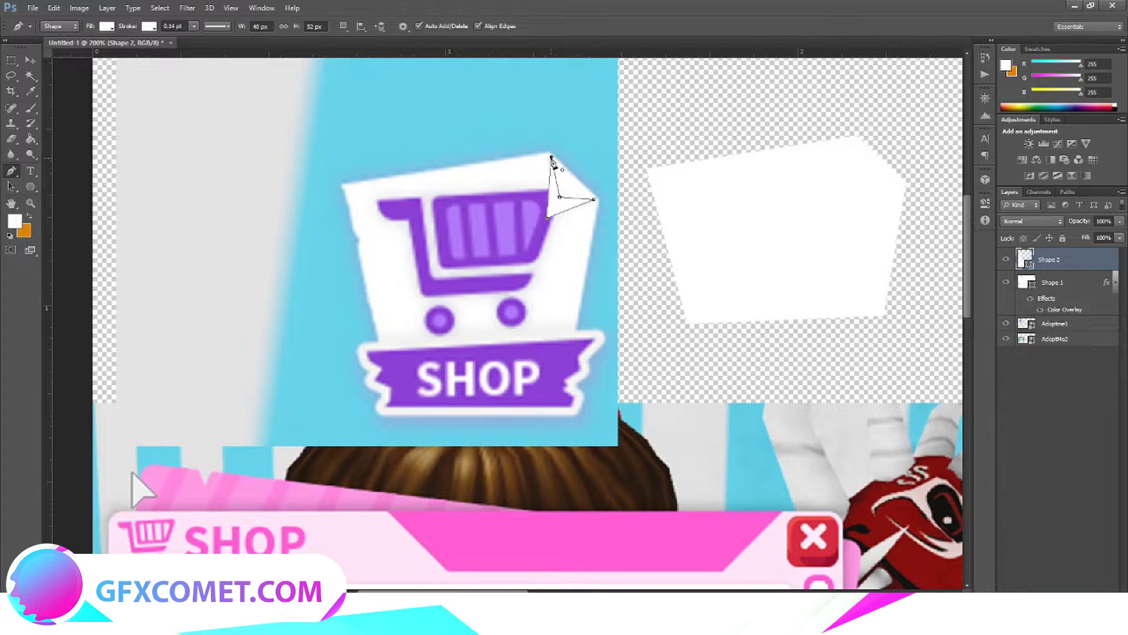
- Move the fold shape onto the paper shape's upper-right corner and give it an #ededee Color Overlay sampled from the reference fold
click(27, 61)
drag(574, 209, 856, 194)
right_click(1082, 265)
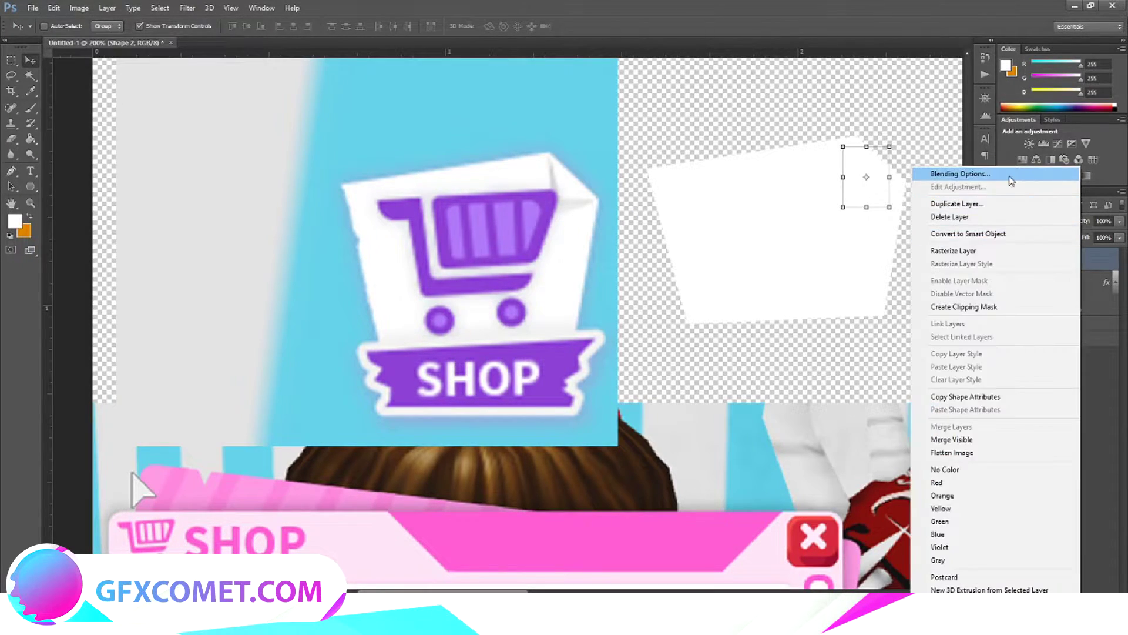
click(1019, 173)
click(715, 449)
click(920, 348)
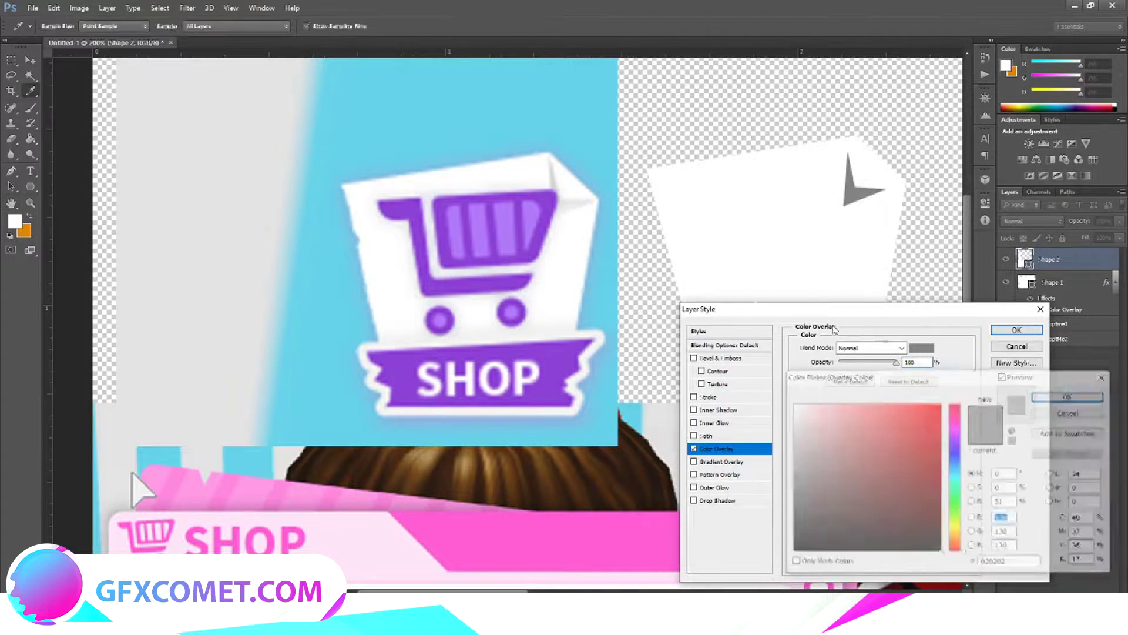
click(570, 206)
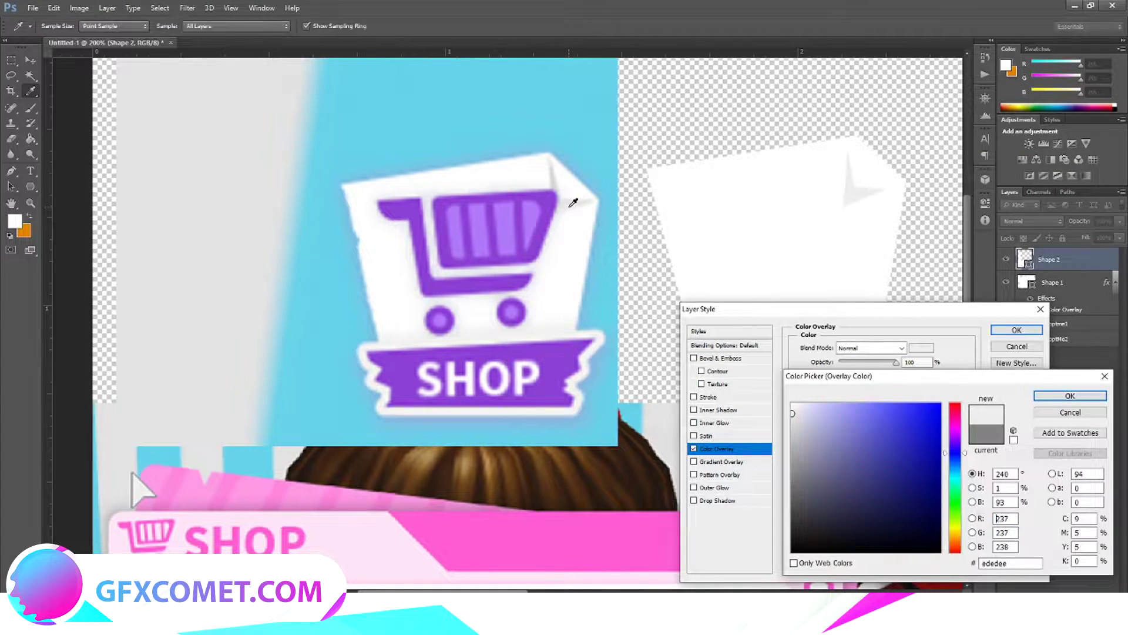
click(1070, 396)
click(1016, 329)
- Reposition and distort the fold shape with Free Transform so its tips meet the ends of the paper shape's cut corner
key(ctrl+t)
mouse_move(856, 195)
mouse_down()
mouse_move(866, 186)
mouse_move(907, 199)
mouse_move(862, 181)
mouse_move(913, 201)
mouse_move(857, 181)
mouse_up()
key(ctrl+z)
click(11, 60)
click(507, 234)
key(ctrl+t)
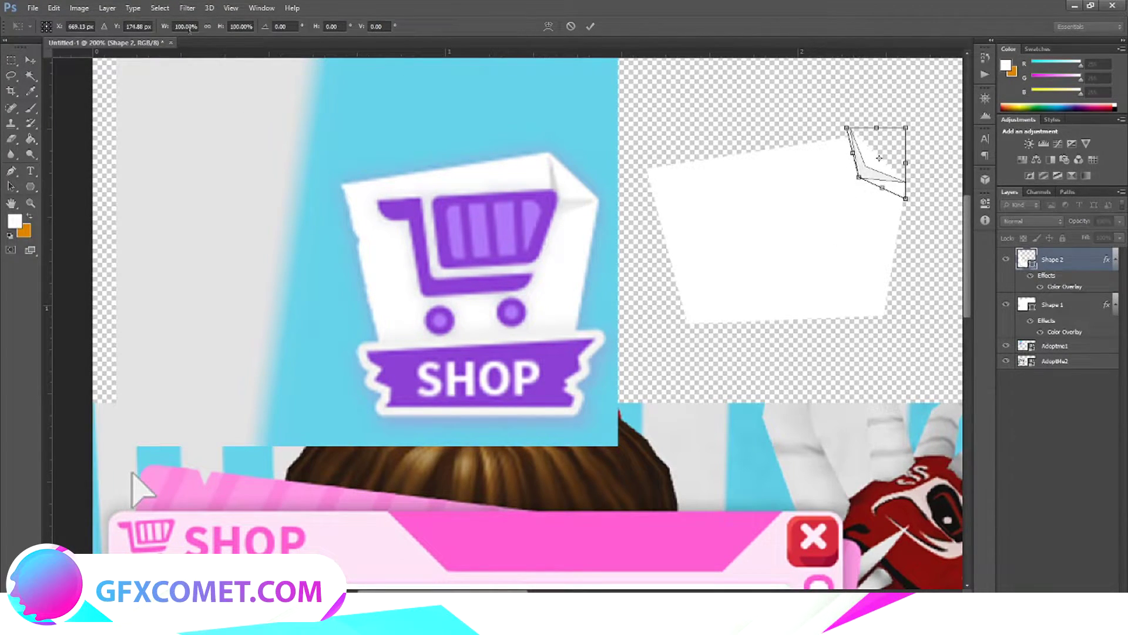
key(Return)
key(m)
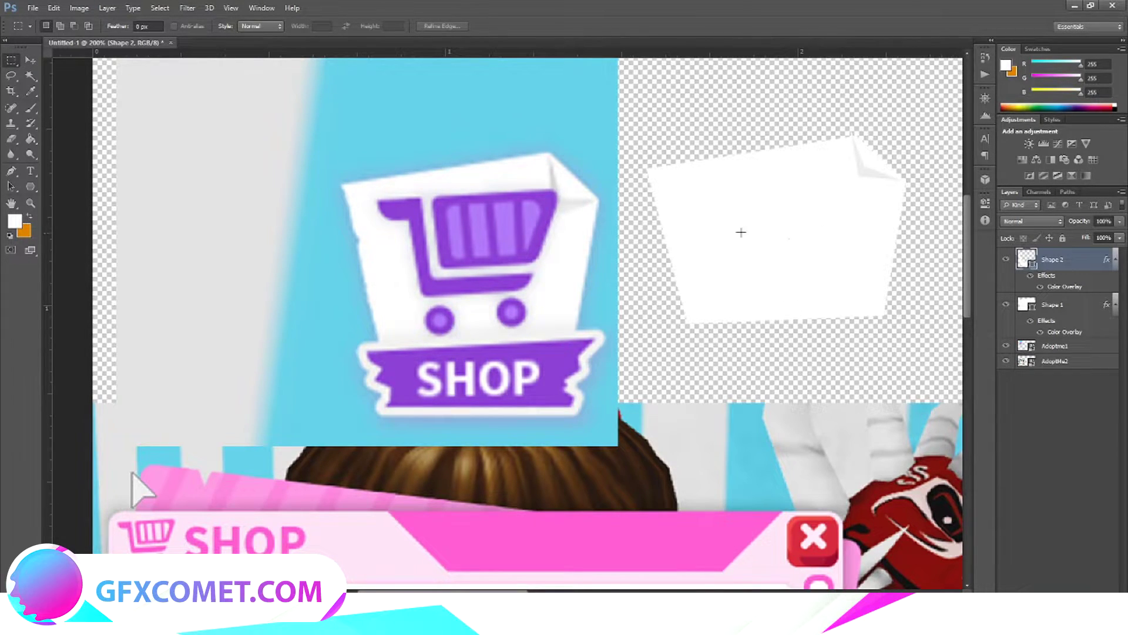
- Trace the reference cart's handle and lower frame with the Pen tool as one closed shape, about 131 x 84 px
click(12, 170)
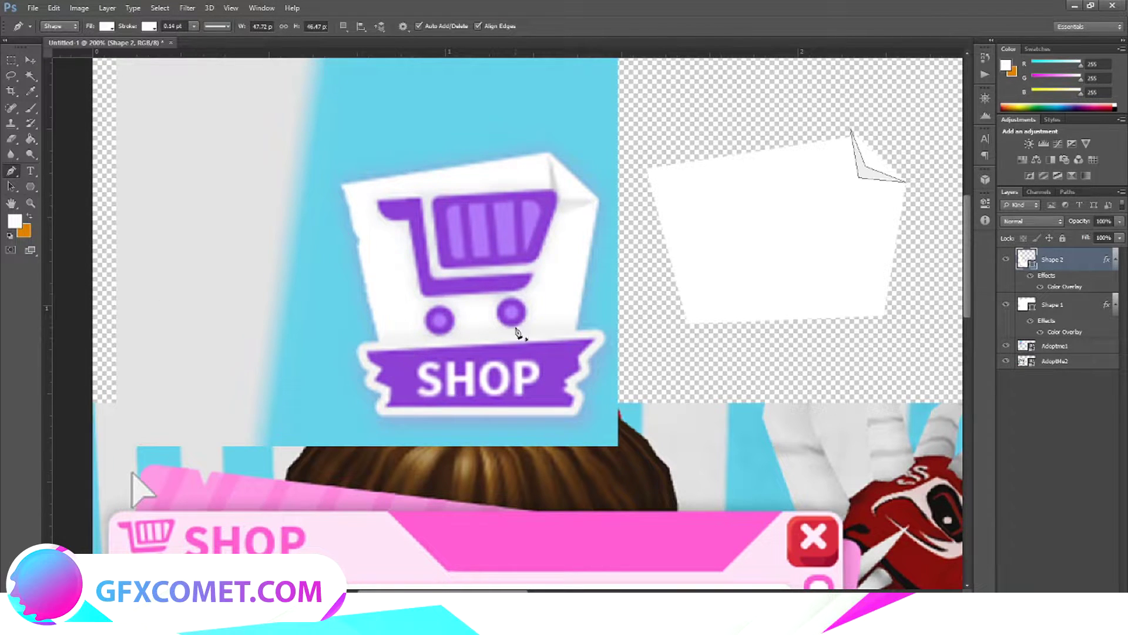
click(420, 200)
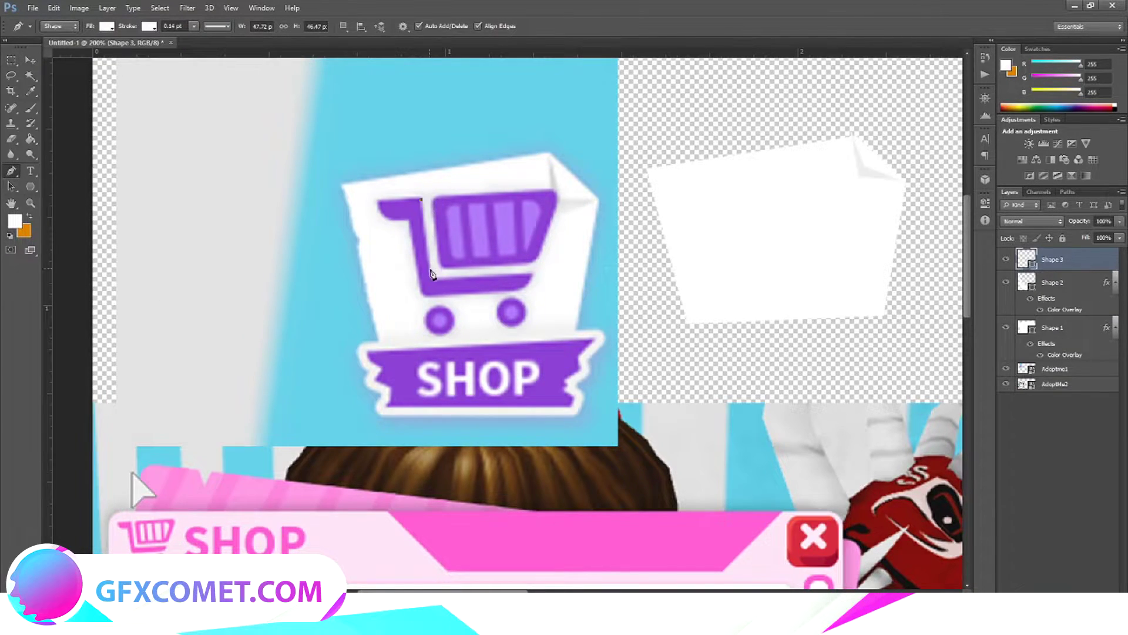
click(432, 272)
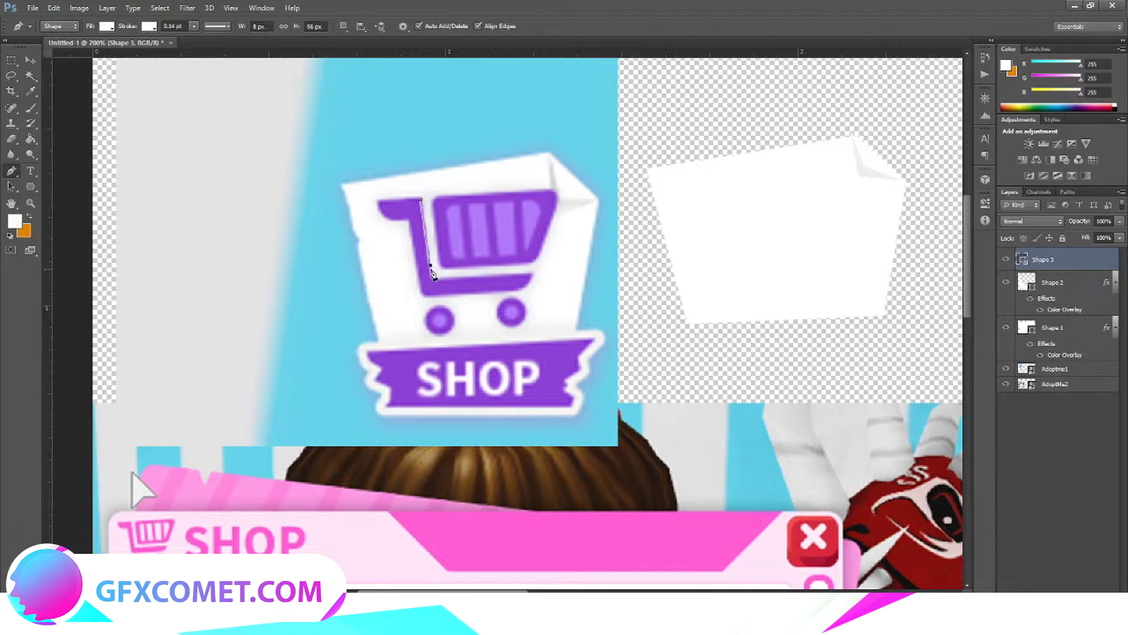
click(445, 279)
click(530, 274)
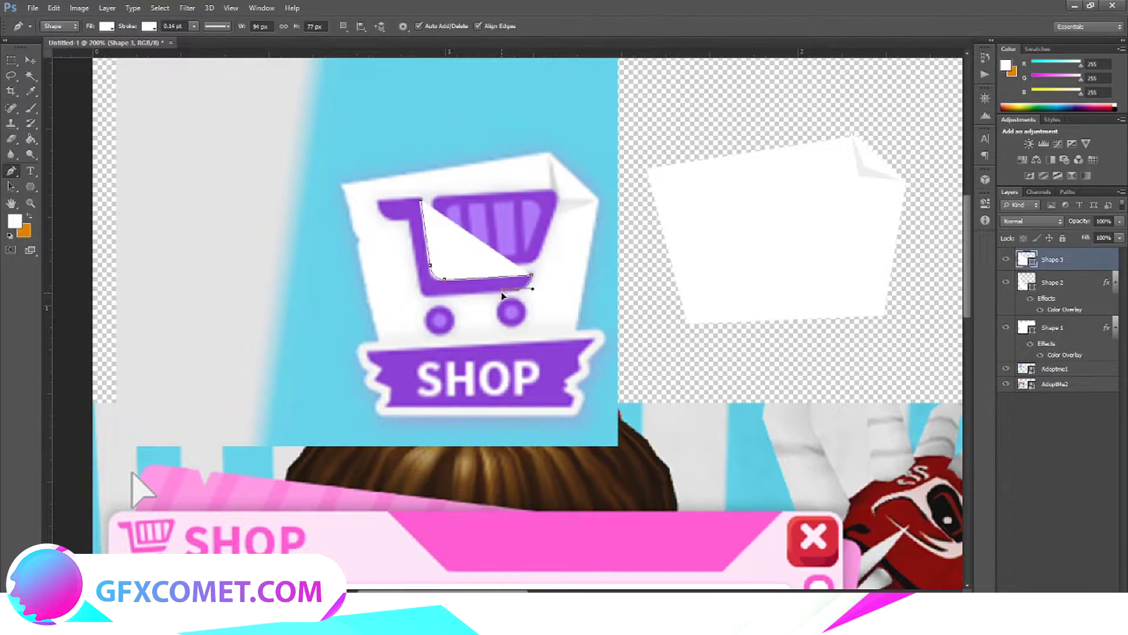
click(438, 296)
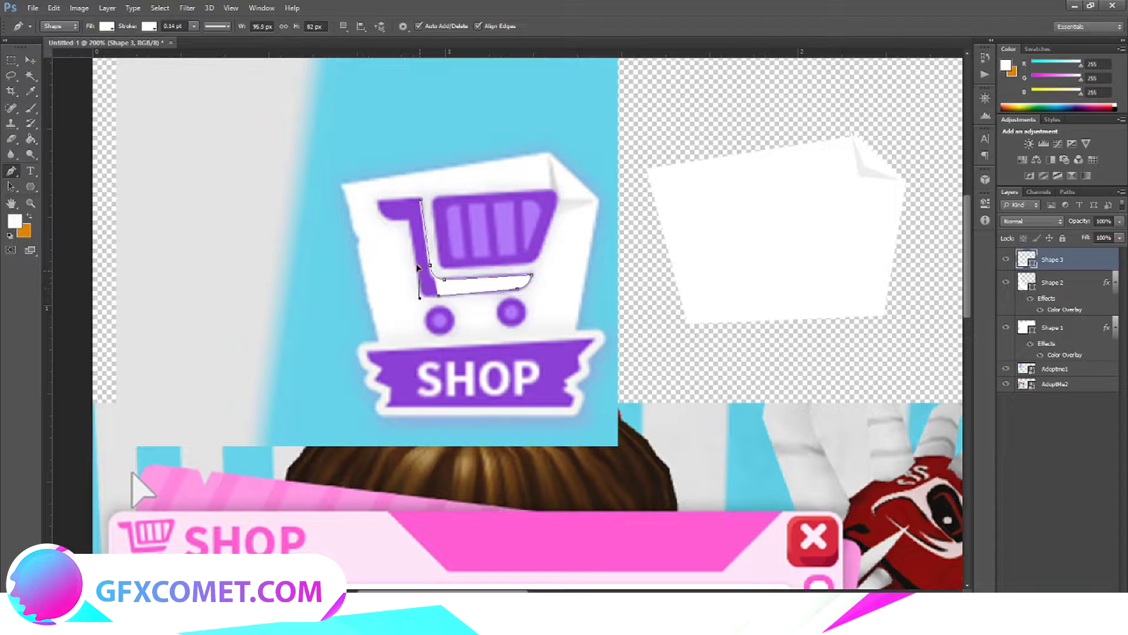
click(409, 218)
click(390, 220)
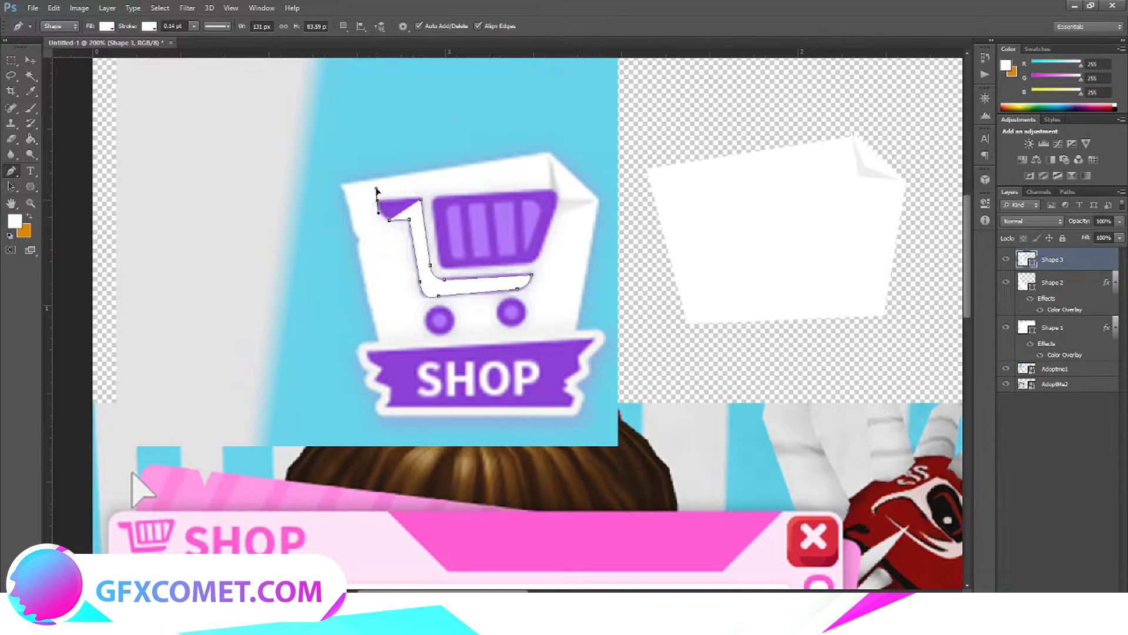
click(376, 189)
click(30, 62)
drag(414, 276, 649, 322)
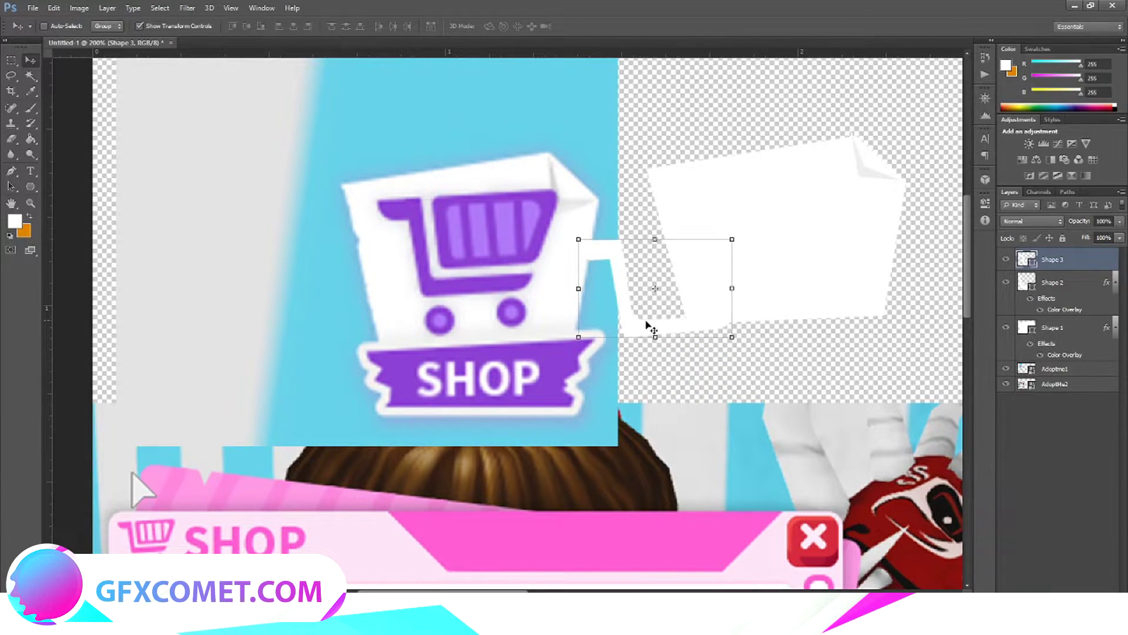
key(ctrl+z)
click(18, 63)
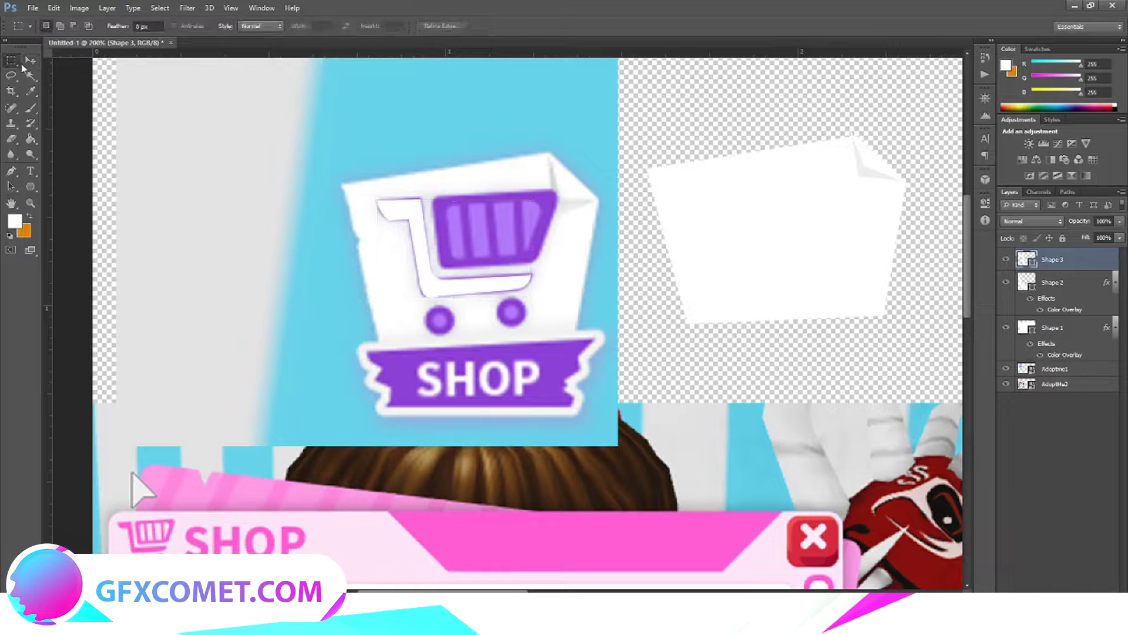
- Try to draw a circle over the centre of the reference cart's left wheel with the Ellipse tool
click(31, 188)
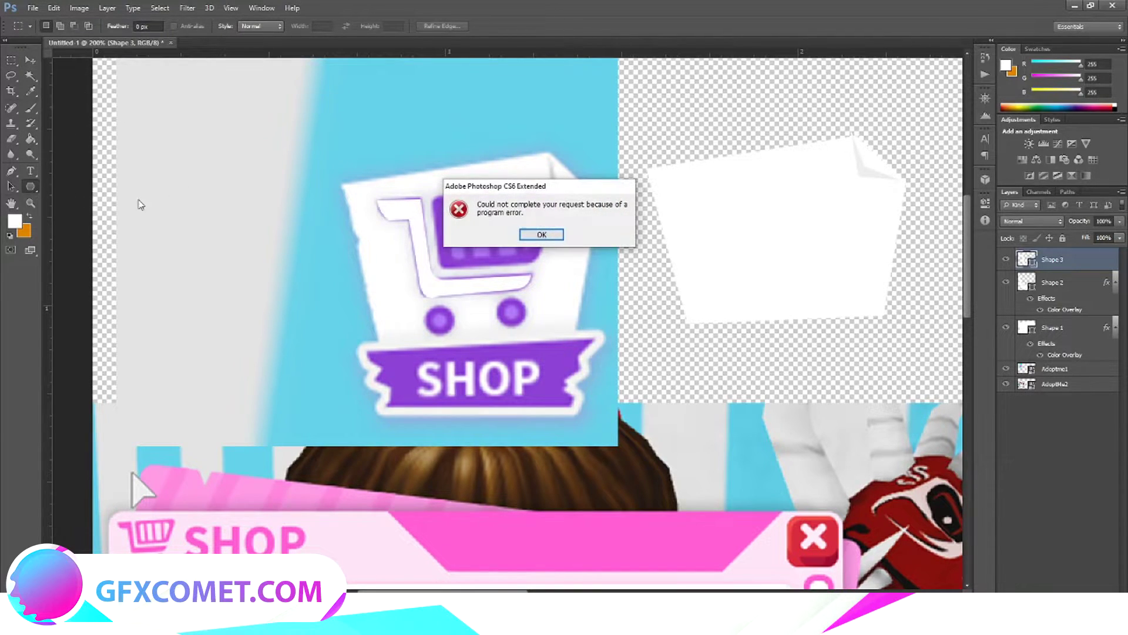
click(539, 235)
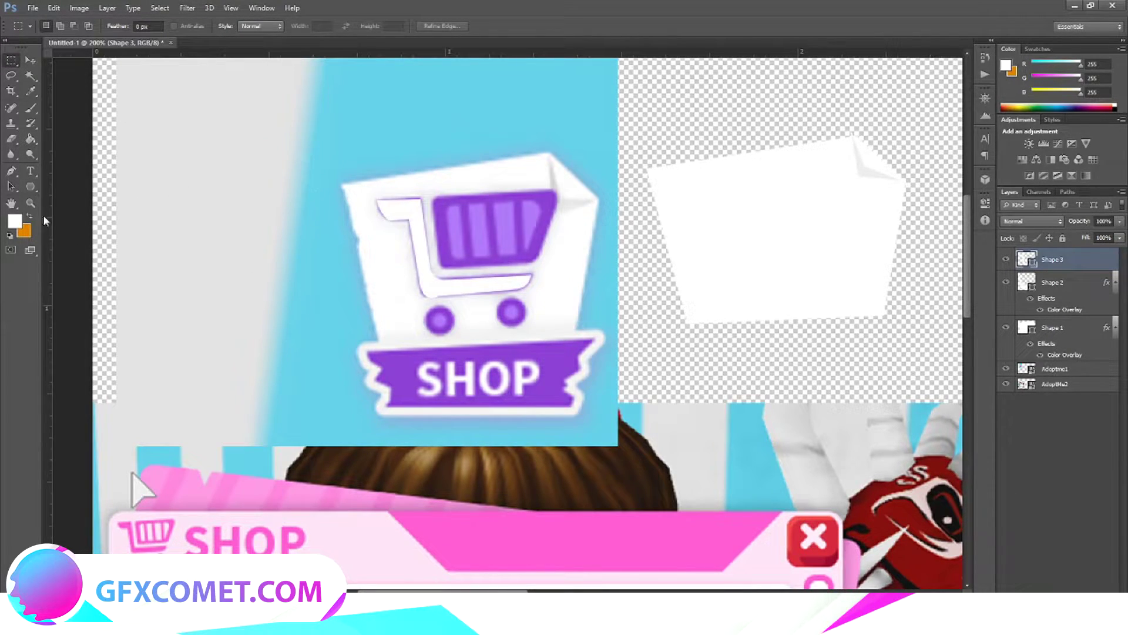
click(31, 185)
click(547, 238)
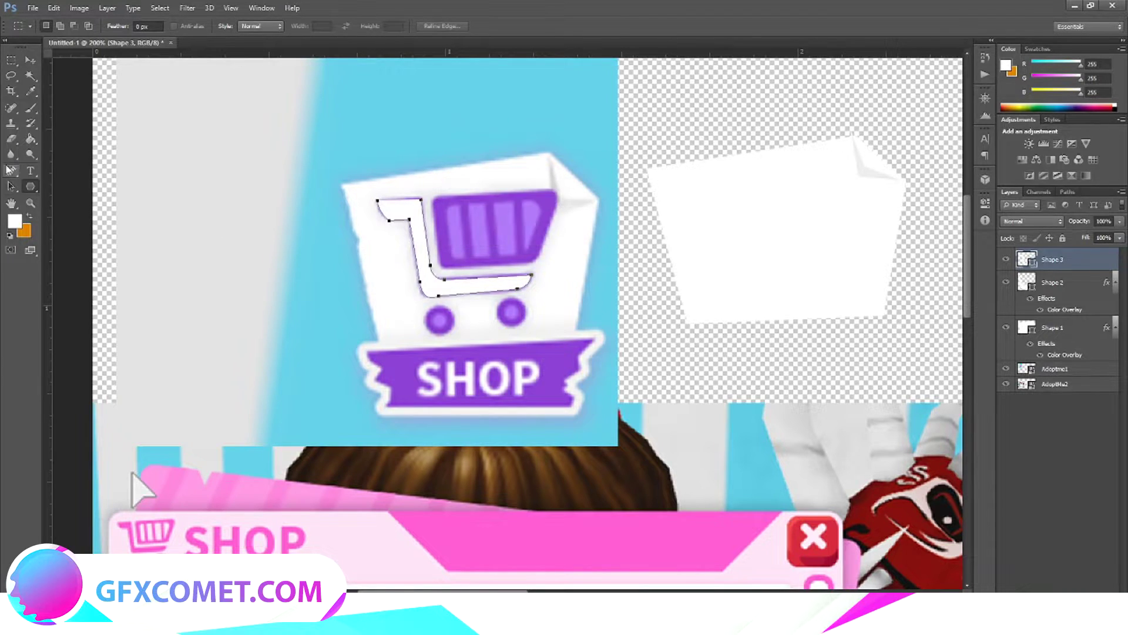
right_click(32, 187)
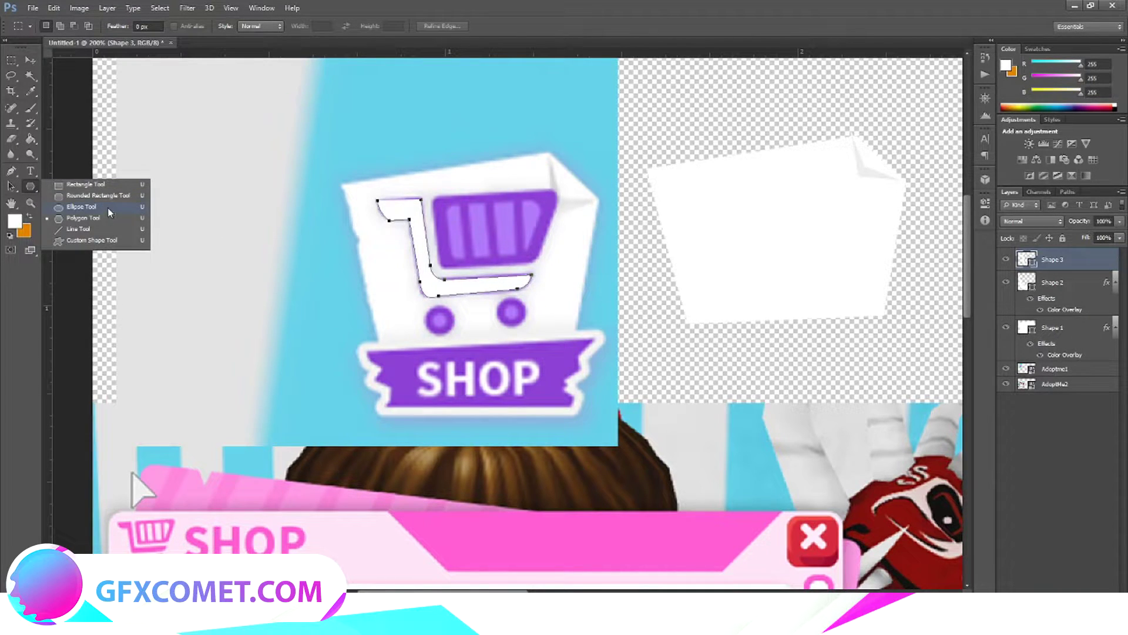
click(107, 207)
key(ctrl+plus)
key(ctrl+plus)
key(ctrl+plus)
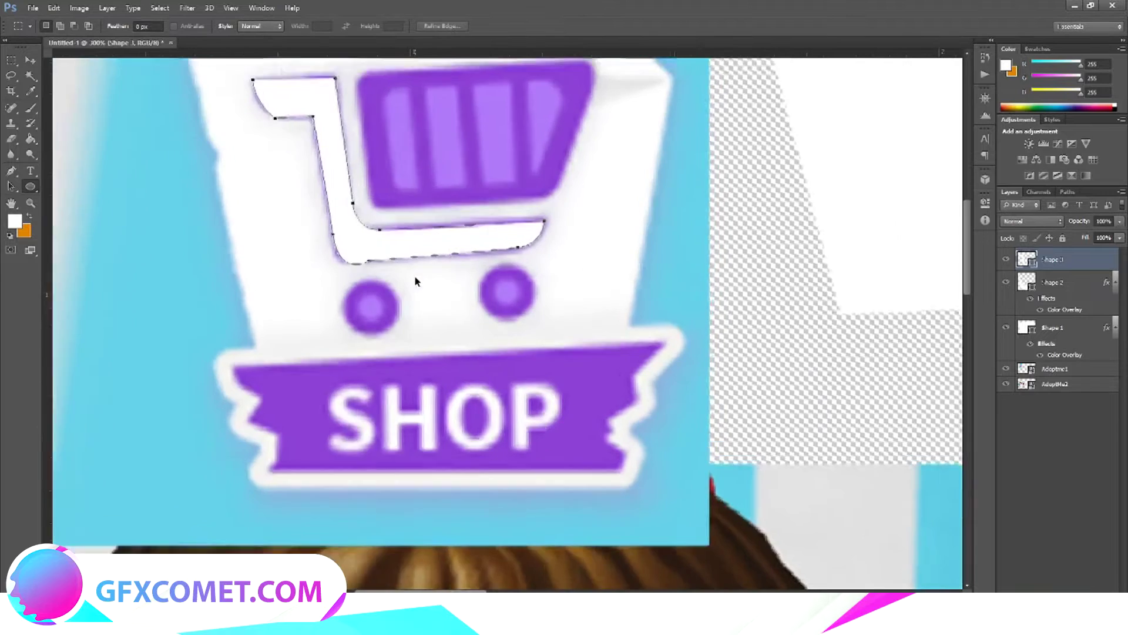
drag(323, 298, 349, 321)
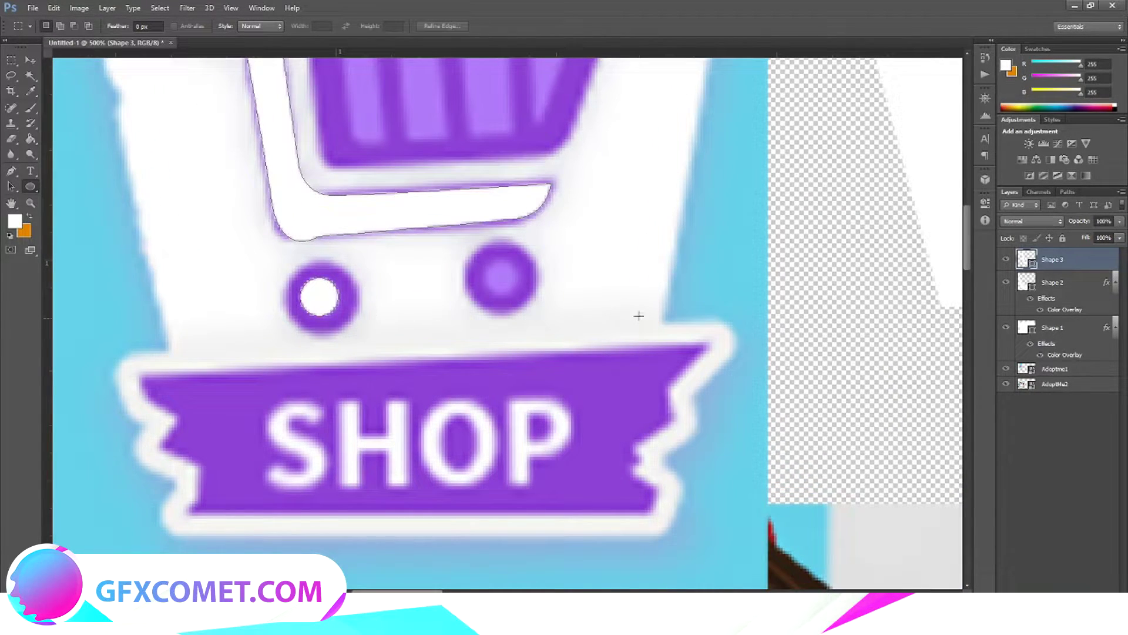
- Try to move the wheel circle on the cart frame's shape layer, and undo both the move and the circle
right_click(1044, 261)
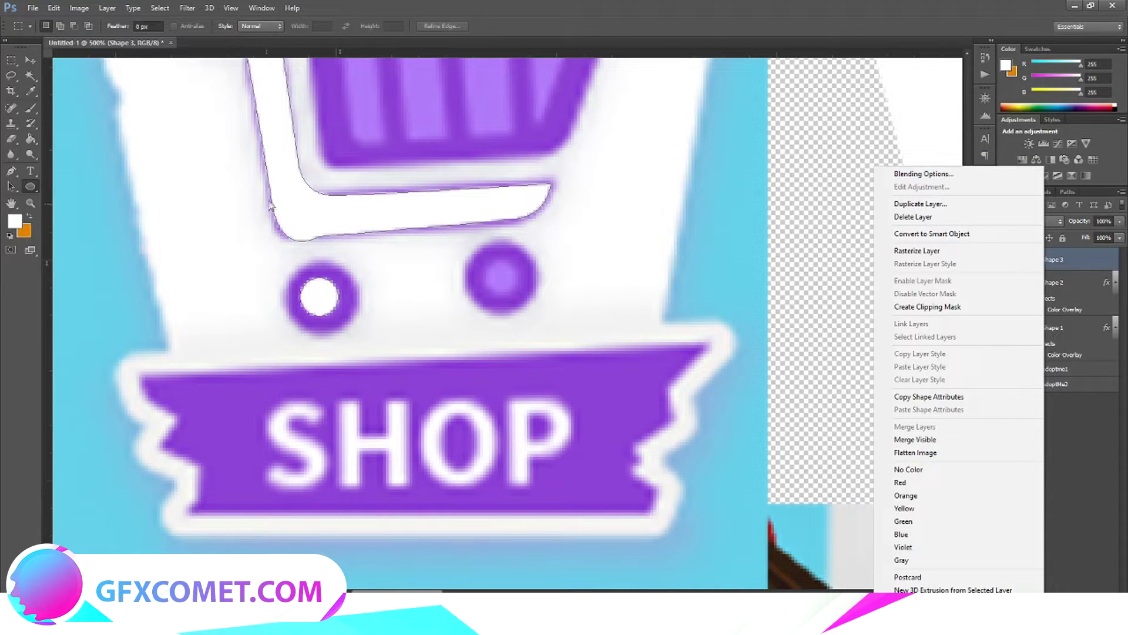
click(31, 62)
click(29, 59)
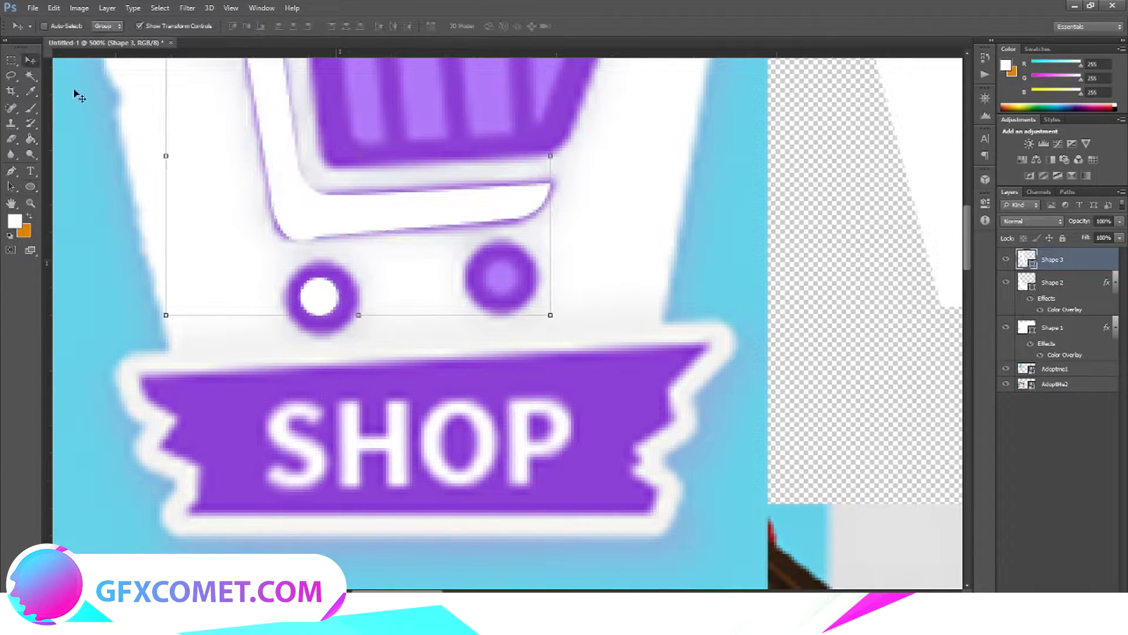
click(1054, 294)
click(1049, 260)
drag(319, 289, 294, 349)
key(ctrl+z)
key(ctrl+z)
key(ctrl+z)
key(ctrl+z)
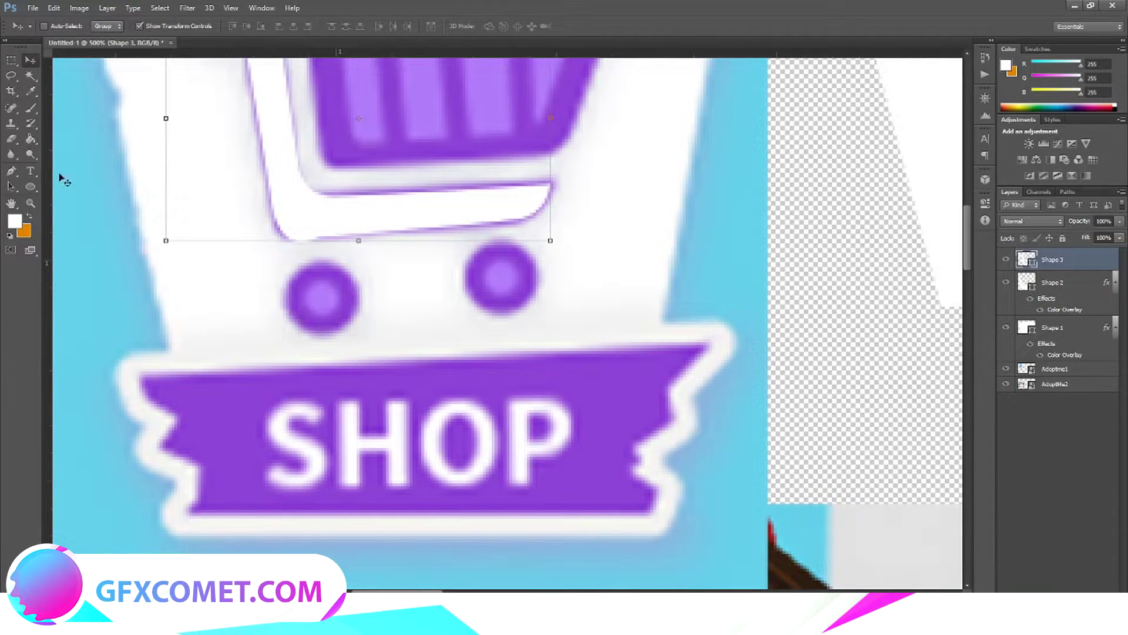
- Add a new layer above the cart frame and draw a circle over the reference cart's left wheel
click(1094, 586)
key(ctrl+shift+alt+n)
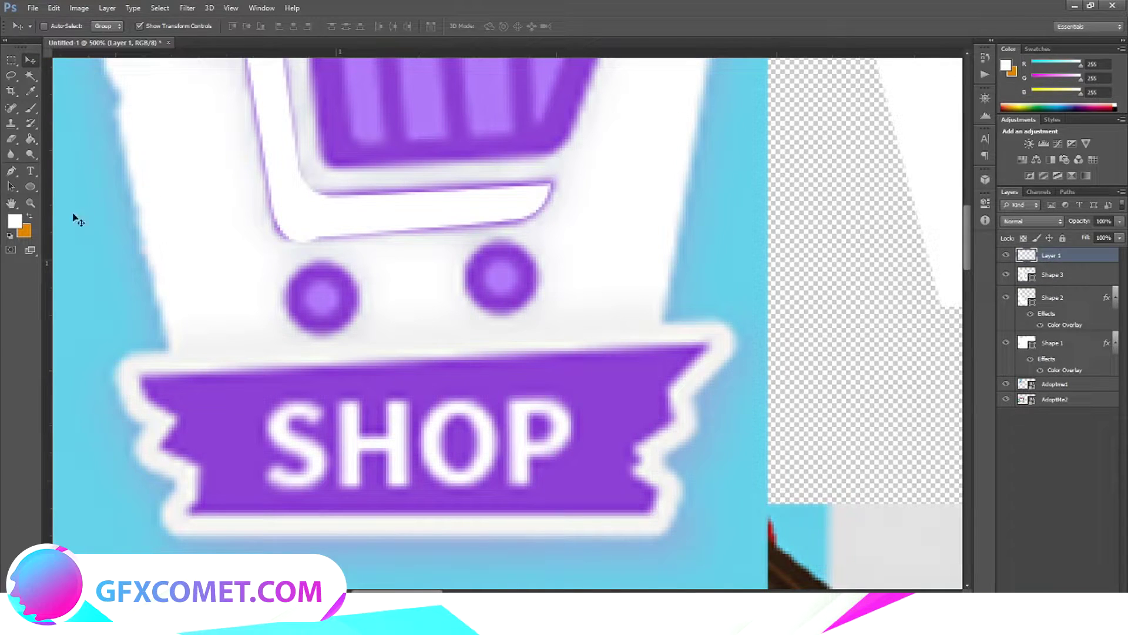
click(30, 186)
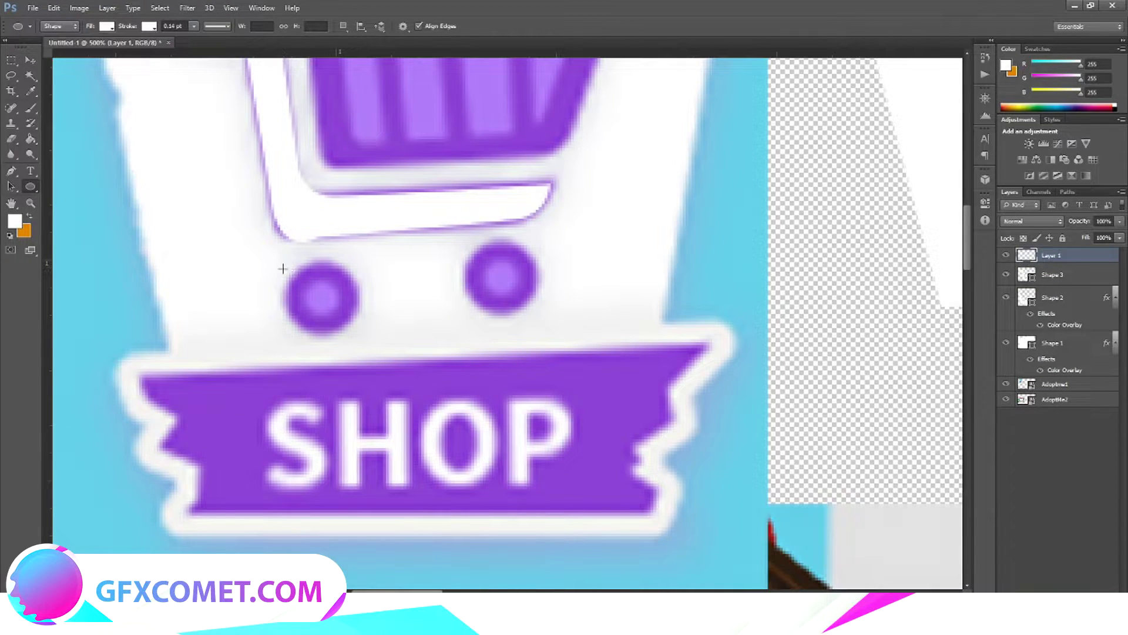
drag(283, 269, 351, 334)
- Reposition the wheel circle and scale it to about 113% so it matches the outline of the reference's left wheel
key(v)
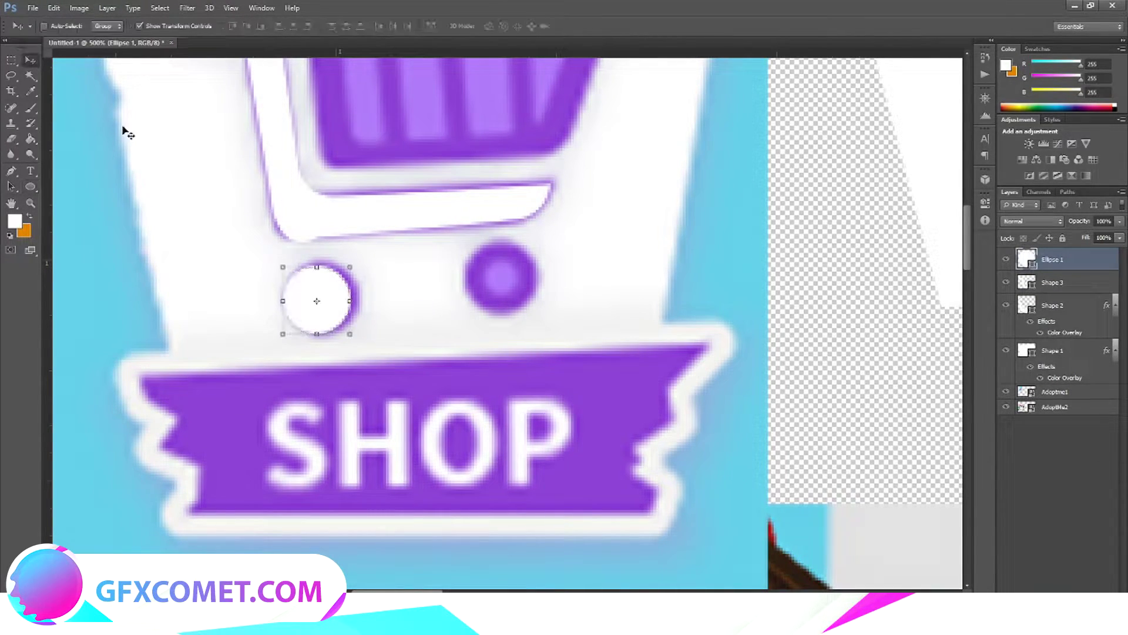
drag(332, 292, 333, 289)
mouse_move(356, 326)
mouse_down()
mouse_move(362, 336)
mouse_move(348, 317)
mouse_up()
key(v)
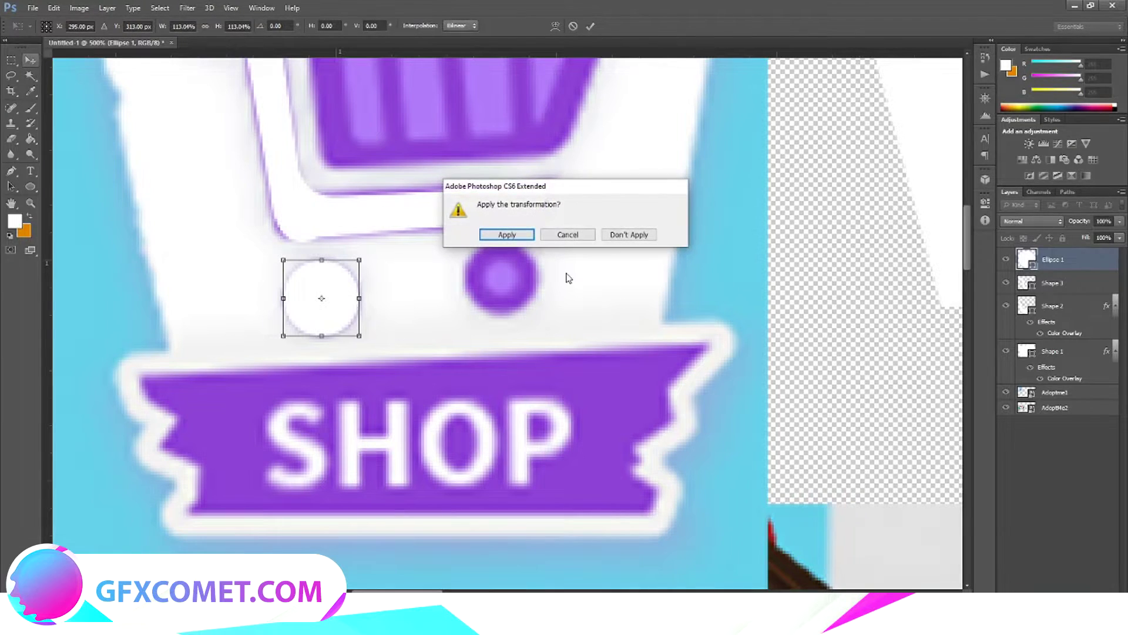
click(515, 237)
- Give the wheel circle a #8838d4 Color Overlay sampled from the reference's right wheel
right_click(1083, 262)
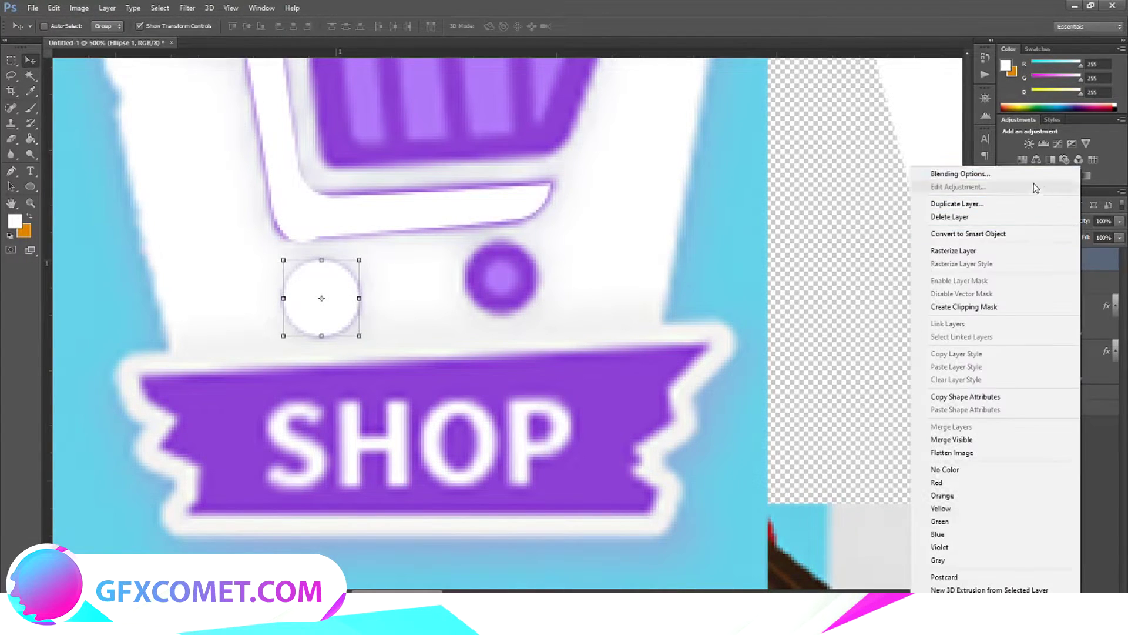
click(1022, 174)
click(743, 451)
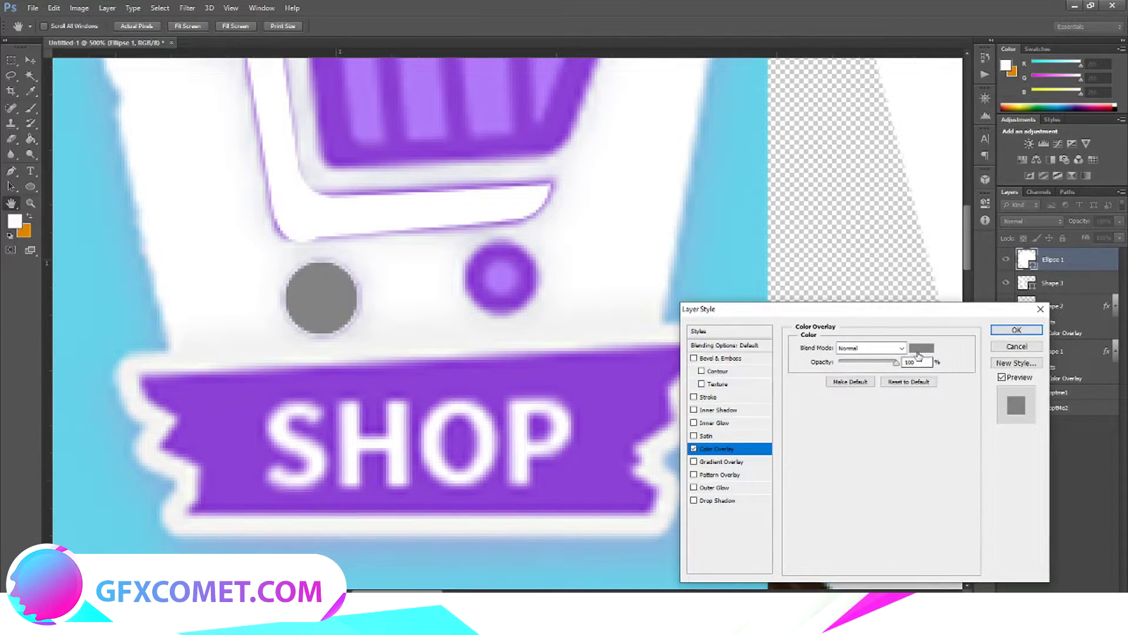
click(922, 348)
click(525, 289)
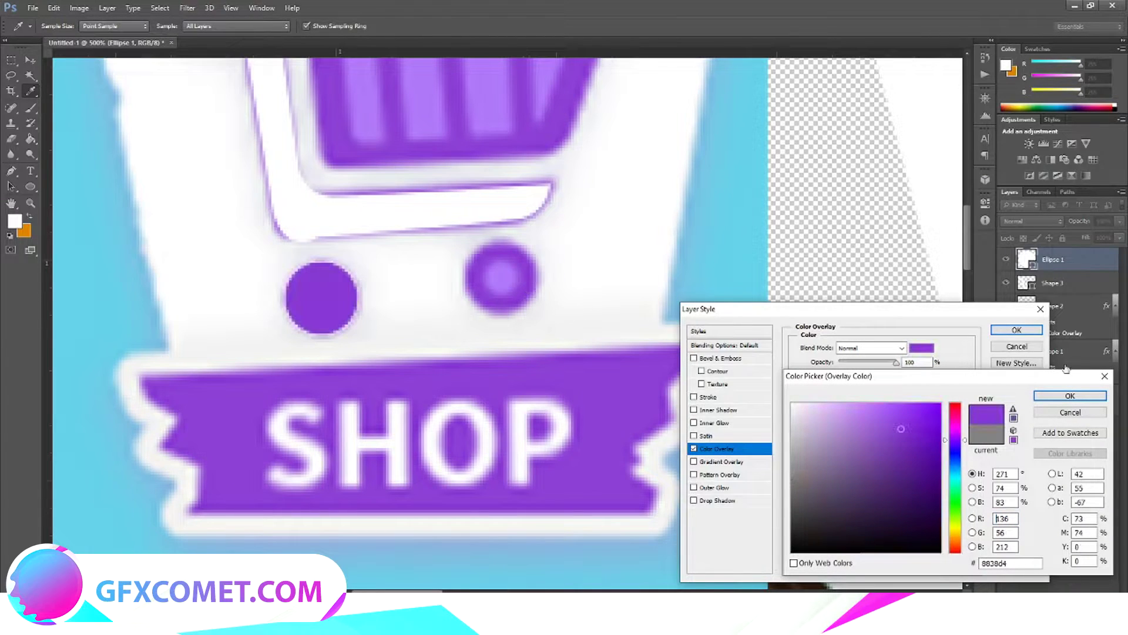
click(1069, 395)
click(1017, 329)
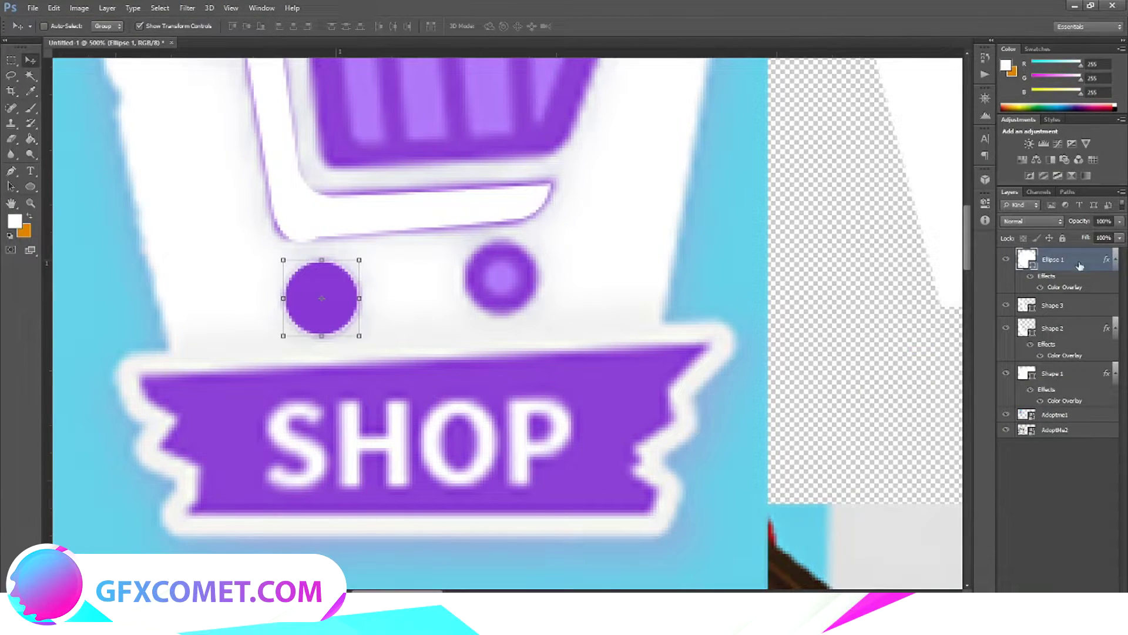
- Add a Color Overlay to the cart frame shape, using the dark purple sampled from the reference's right wheel
right_click(1052, 310)
click(920, 174)
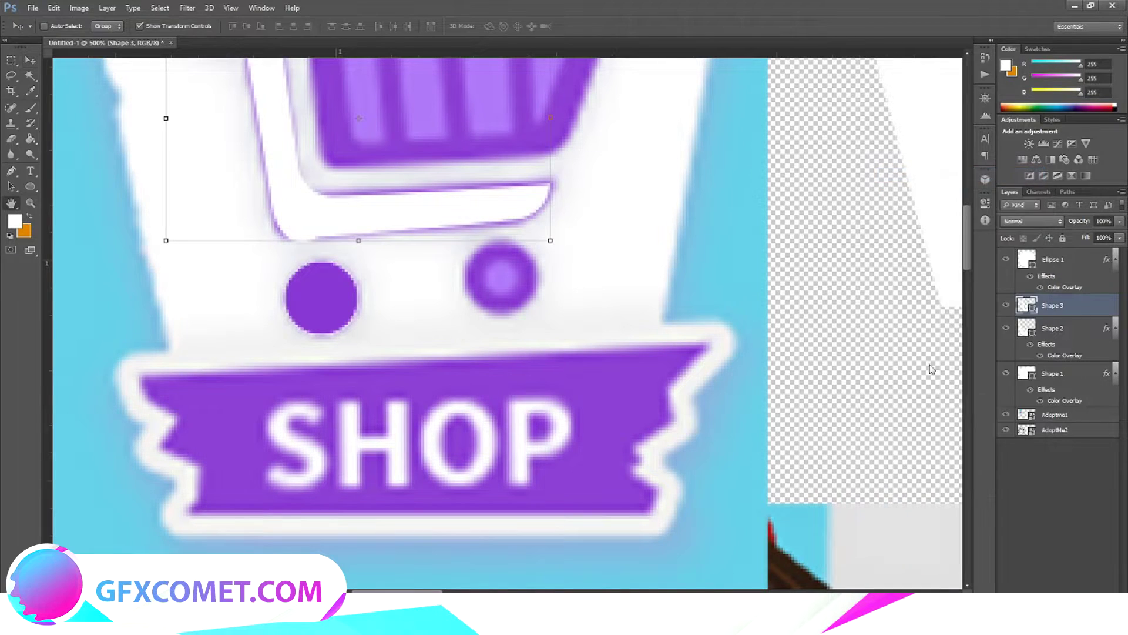
click(739, 453)
click(921, 348)
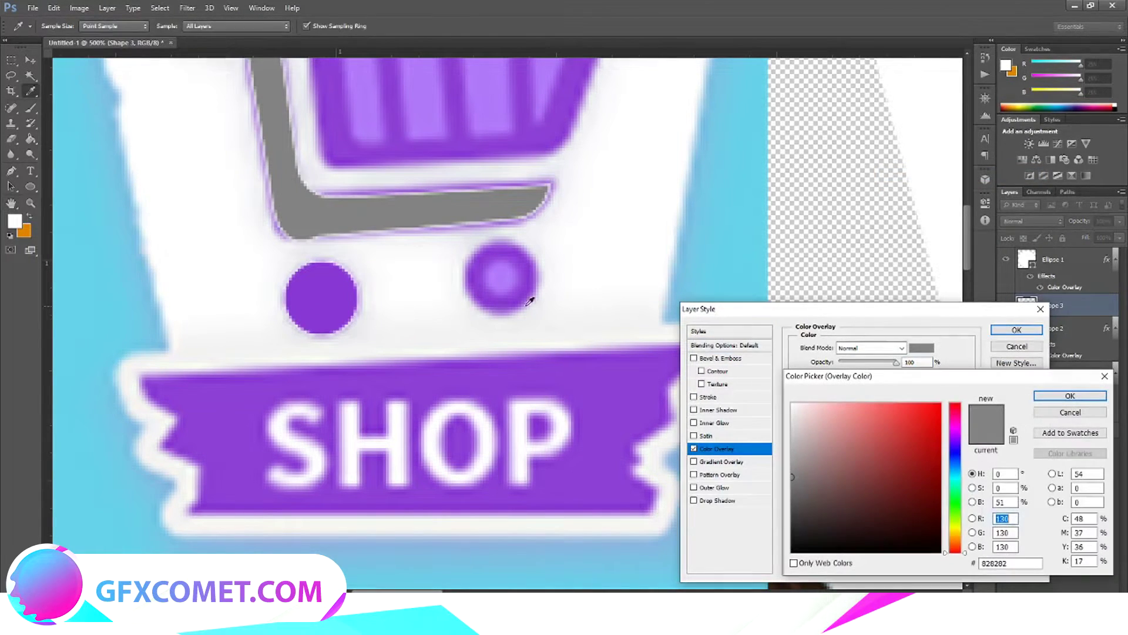
click(525, 297)
click(1070, 395)
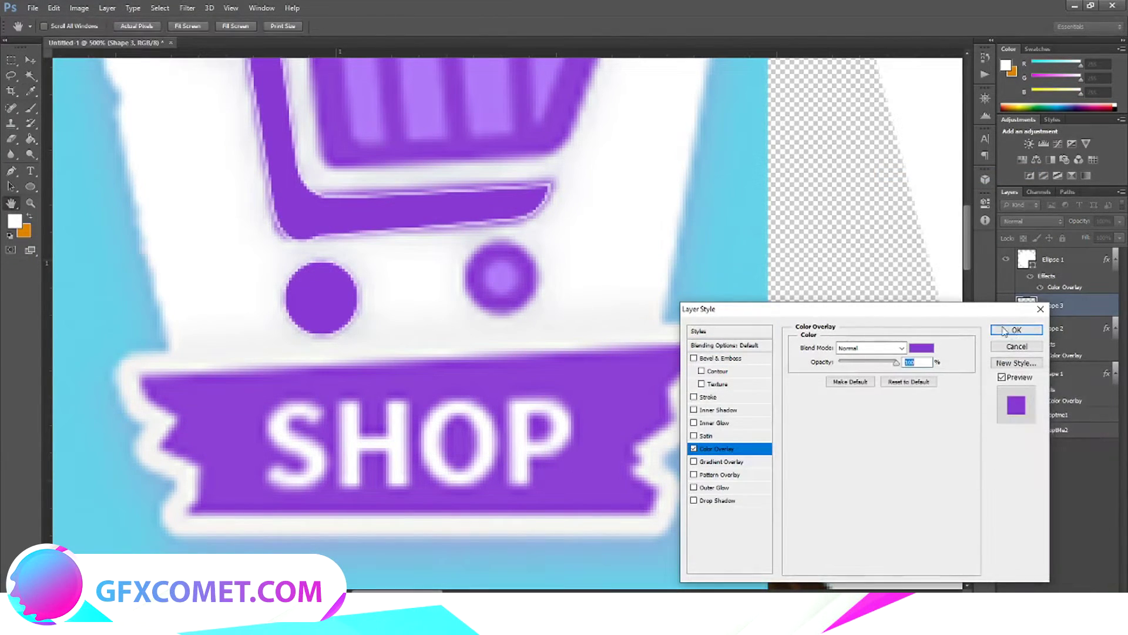
click(1017, 330)
- Duplicate the purple wheel circle and scale the copy to about 65% inside the original
click(1058, 260)
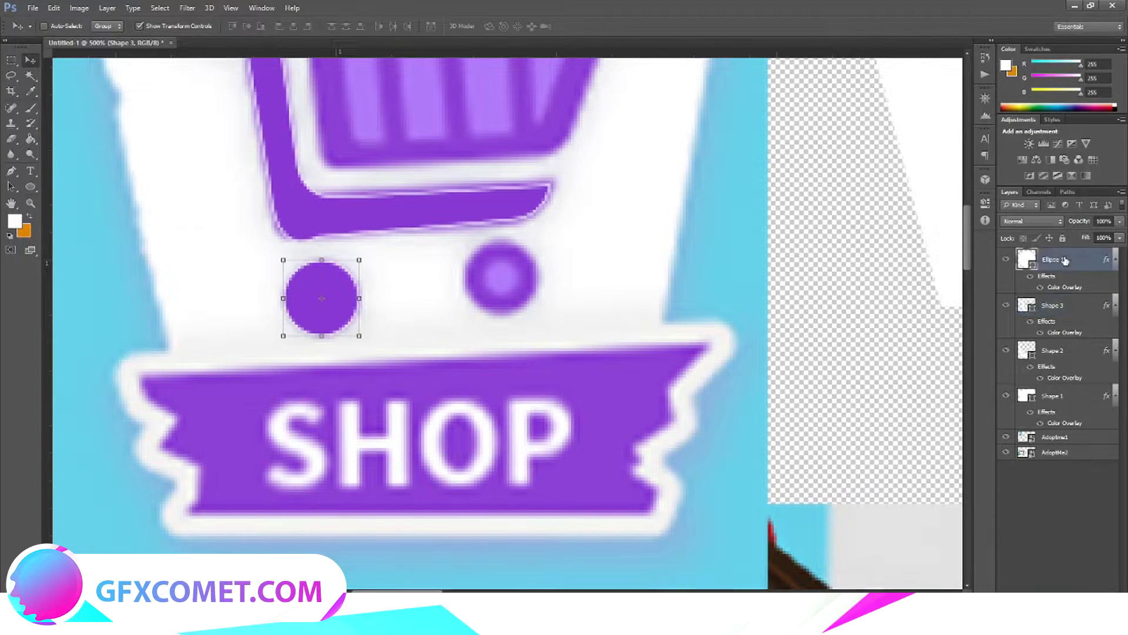
right_click(1058, 259)
click(922, 219)
key(Return)
drag(360, 338, 322, 310)
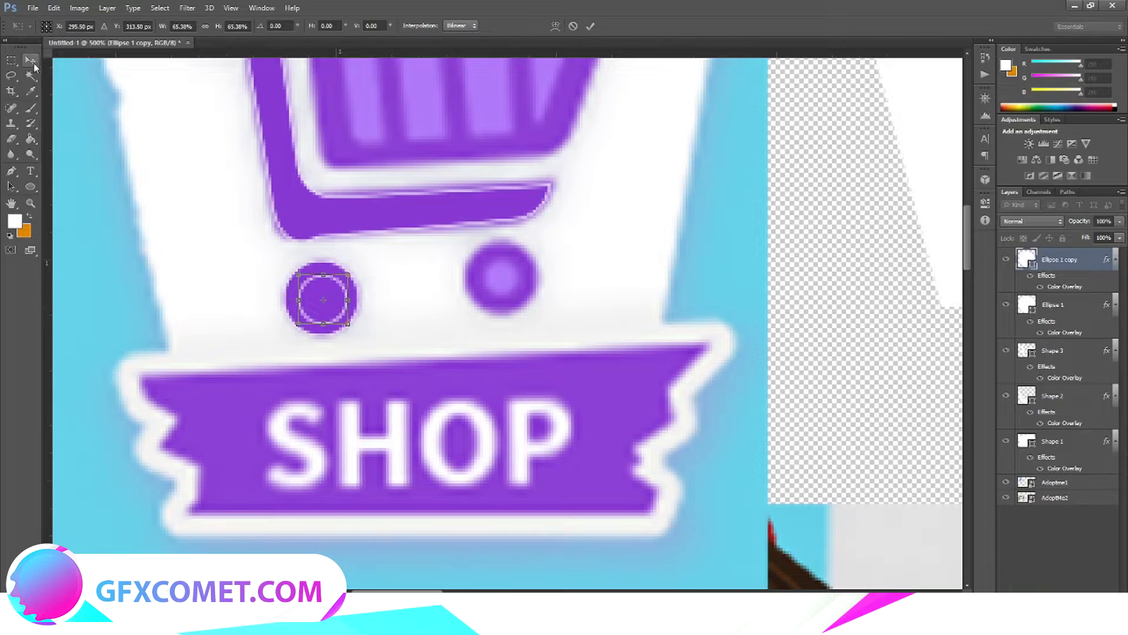
click(30, 60)
key(Return)
- Change the inner wheel circle's Color Overlay to the light purple of the reference wheel's centre
right_click(1063, 259)
click(934, 174)
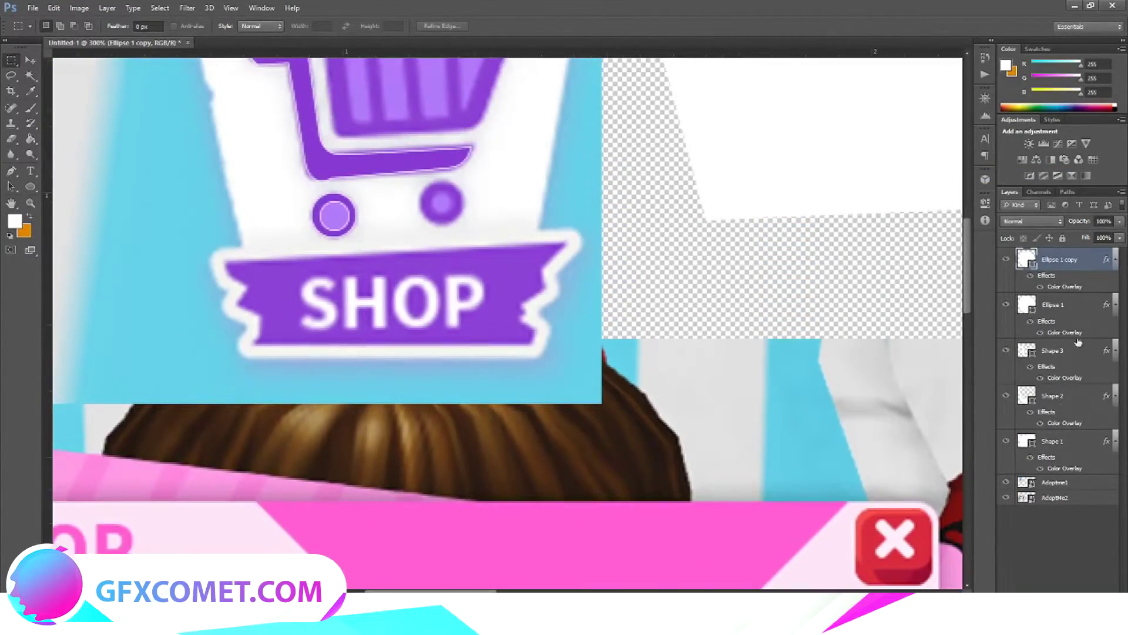
- Enlarge the outer wheel circle slightly and nudge it so it surrounds the light purple inner circle evenly
click(1052, 305)
key(v)
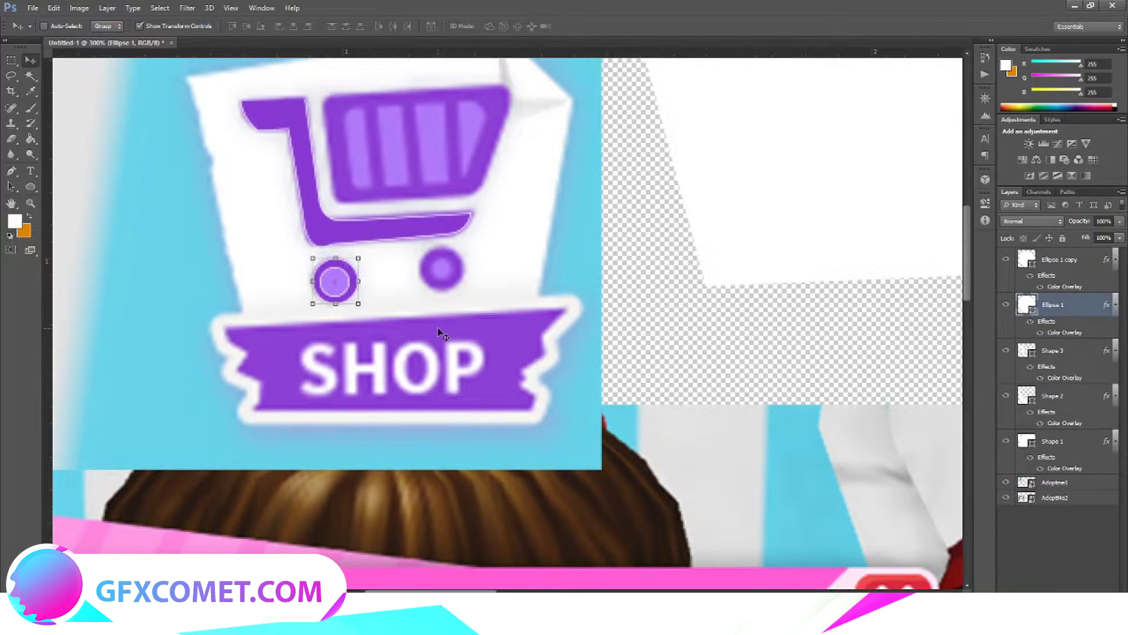
drag(358, 303, 362, 307)
key(Left)
click(31, 60)
key(Return)
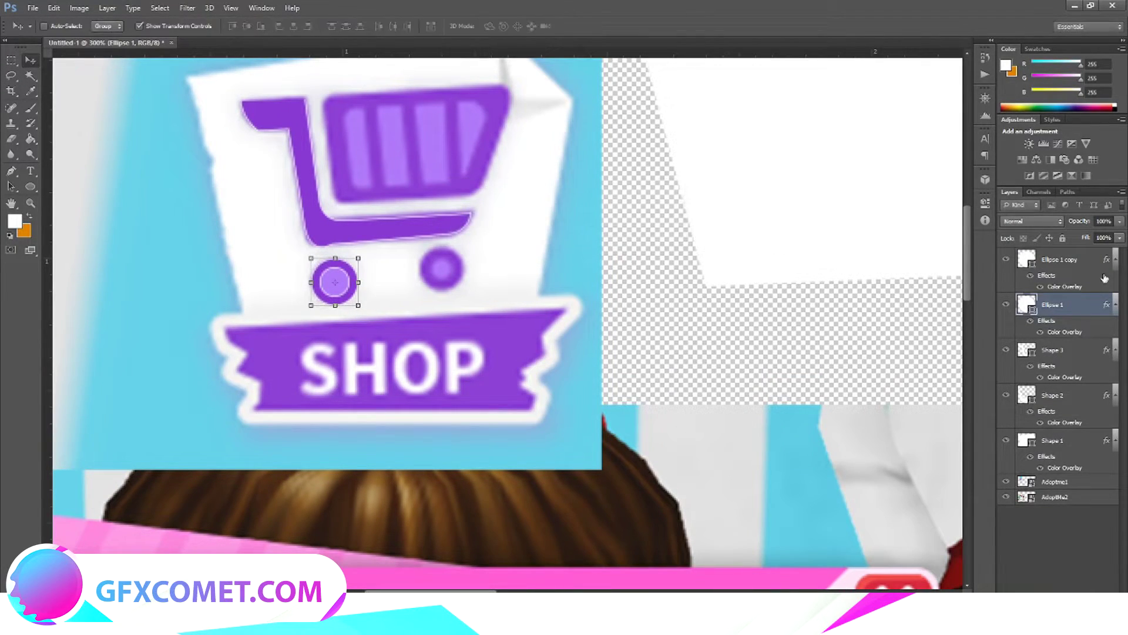
- Rasterize the layer styles of the outer and inner wheel circles and merge both circles into one layer
shift+click(1085, 264)
right_click(1085, 265)
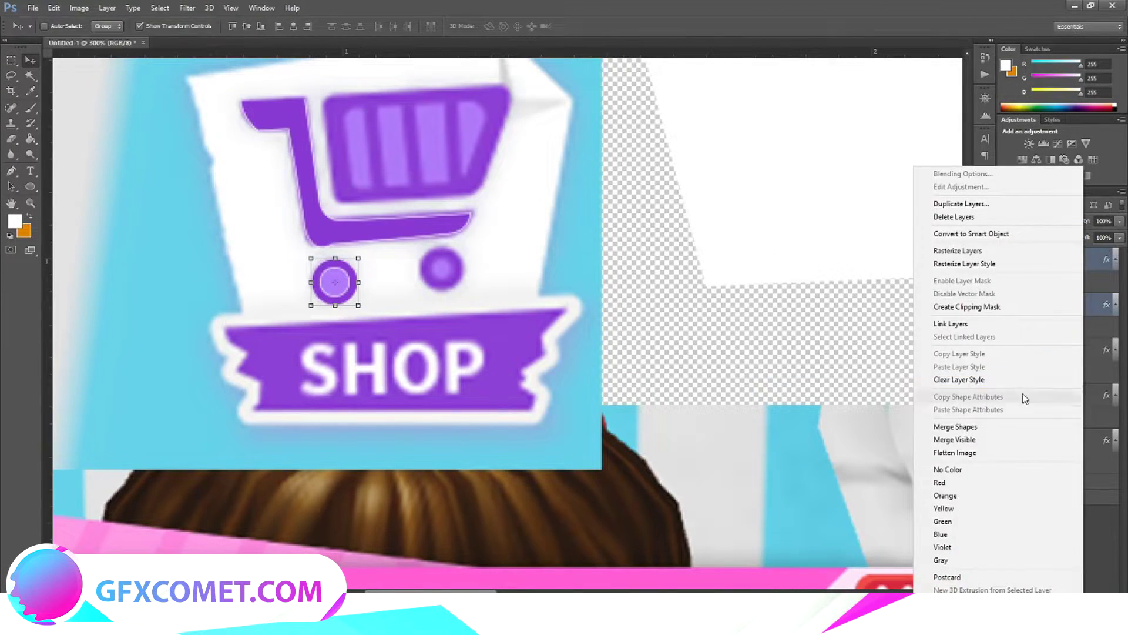
click(1000, 432)
shift+click(1052, 304)
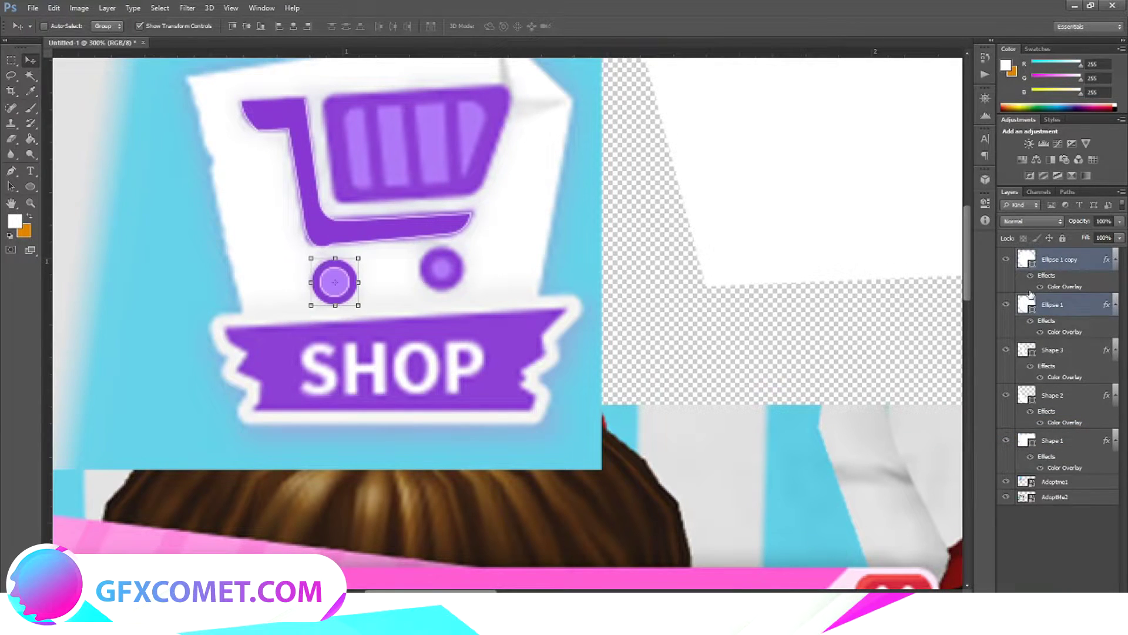
right_click(1072, 268)
click(993, 264)
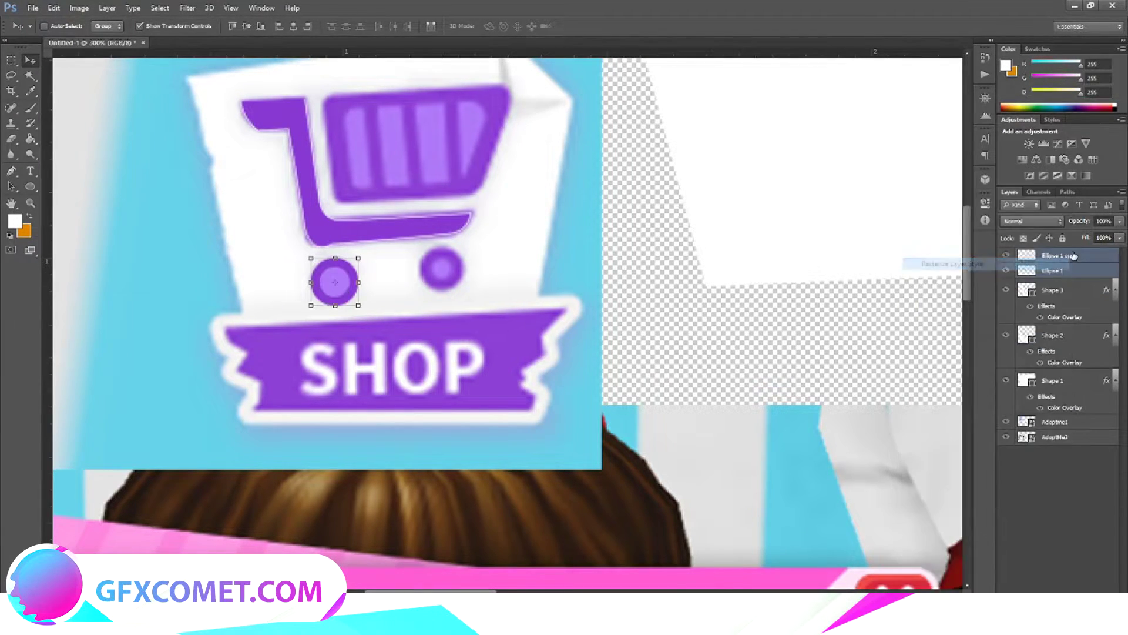
right_click(1070, 257)
click(974, 425)
- Duplicate the merged wheel, place the copy over the reference's right wheel and scale it to about 89%
right_click(1073, 282)
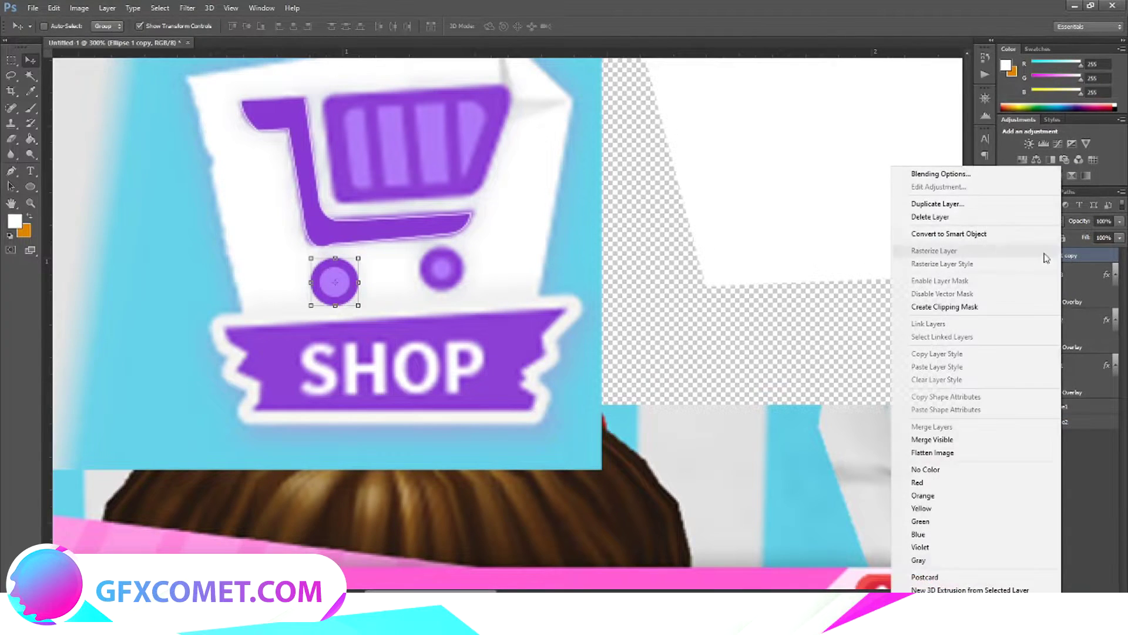
click(956, 205)
key(Return)
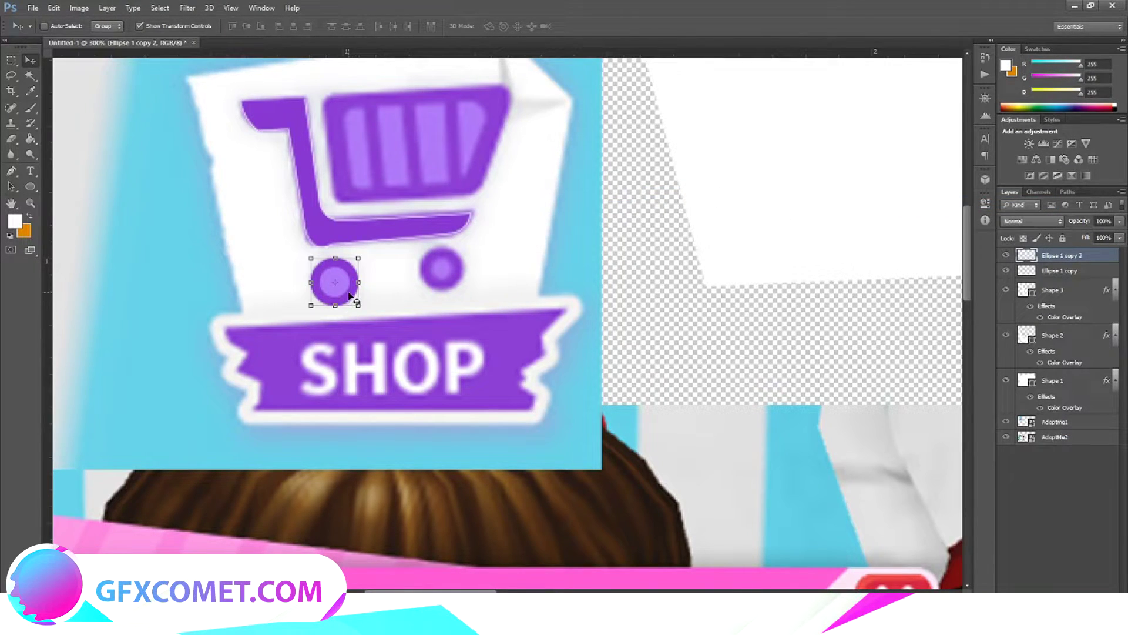
drag(349, 295, 457, 280)
drag(463, 238, 455, 277)
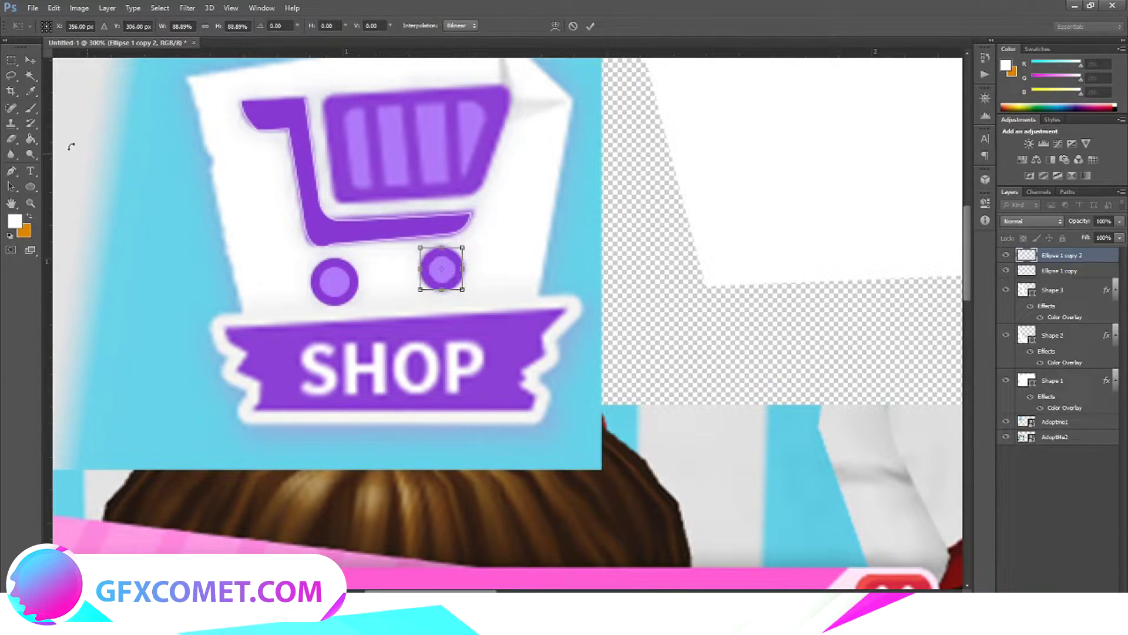
click(30, 60)
click(494, 236)
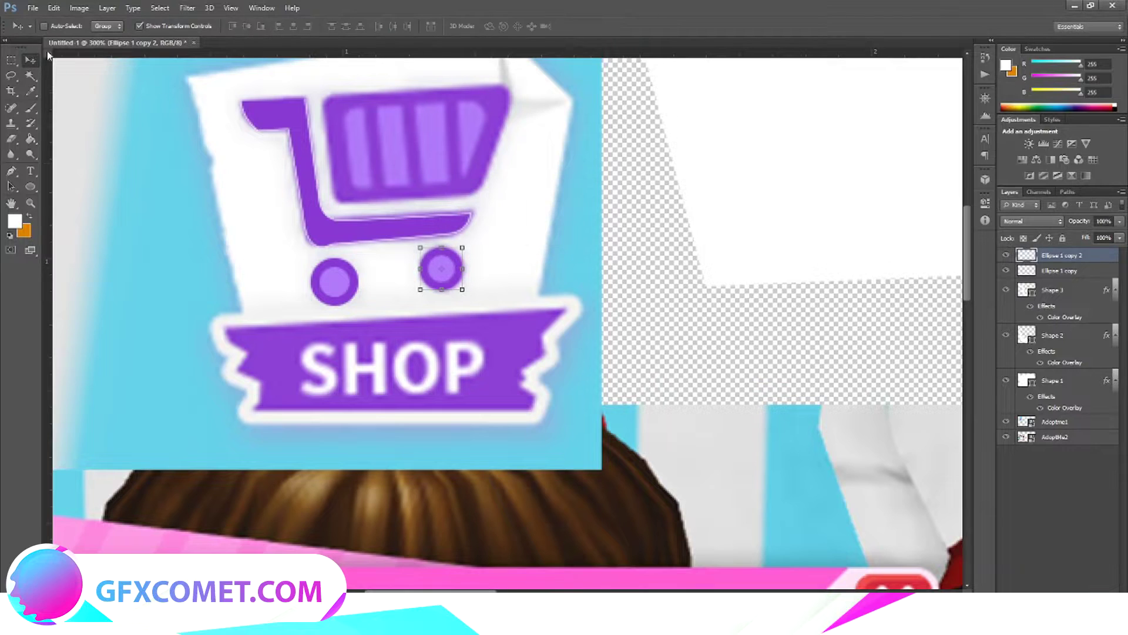
- Trace the reference cart's basket outline with the Pen tool, rounding its corners, and move the shape above the paper
click(11, 59)
scroll(637, 292, up, 3)
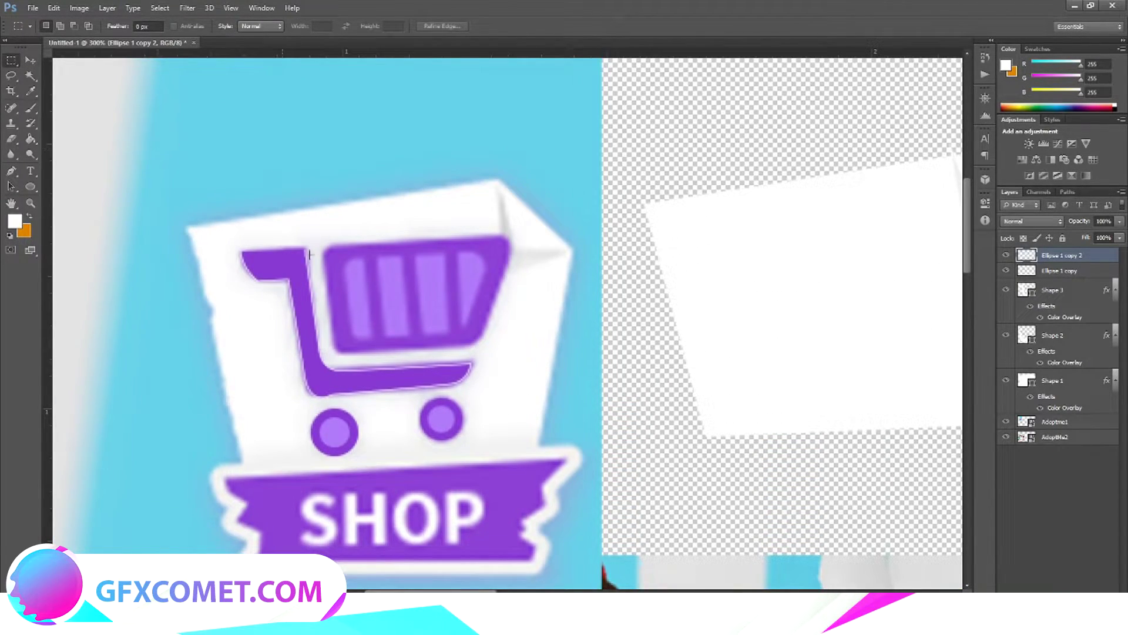
click(11, 170)
click(322, 264)
click(332, 342)
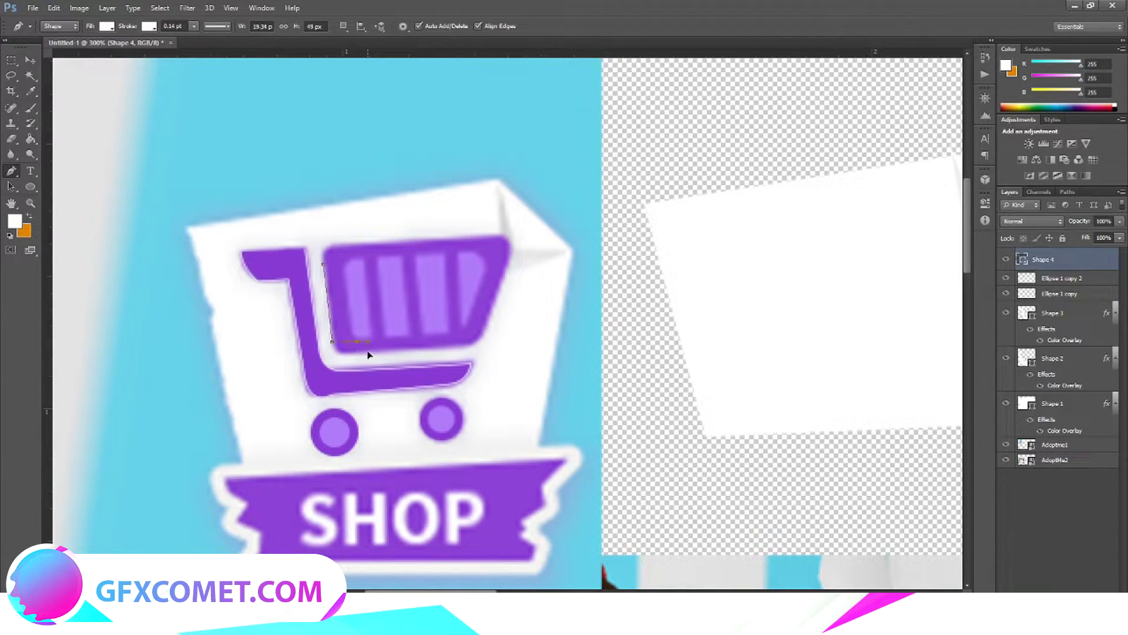
drag(368, 352, 365, 354)
key(ctrl+z)
click(459, 348)
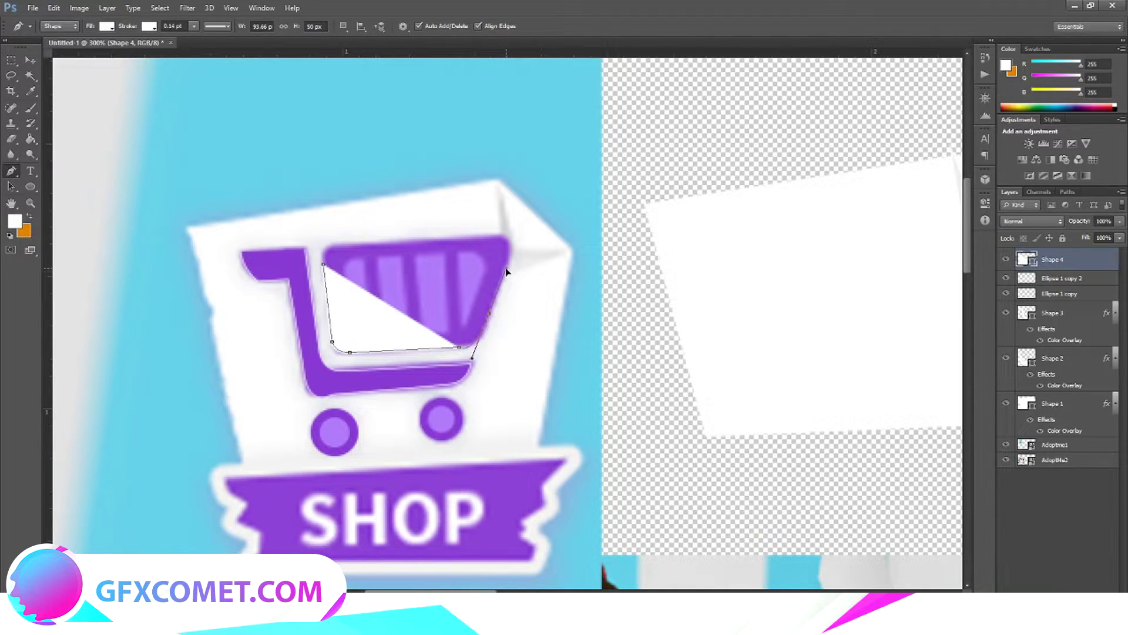
drag(503, 281, 504, 283)
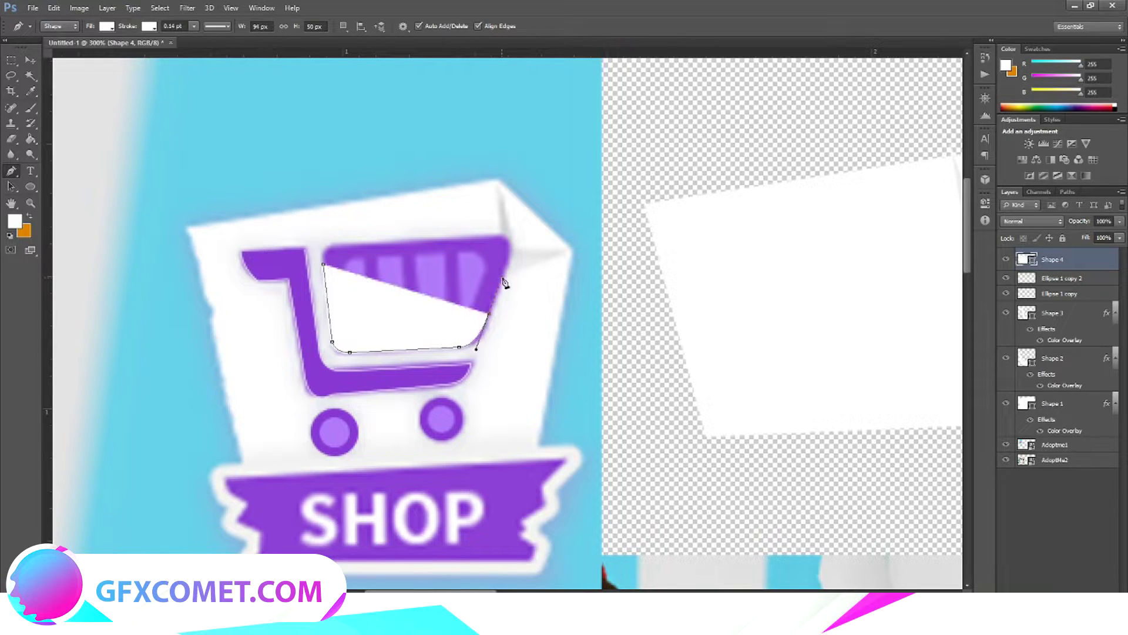
click(510, 261)
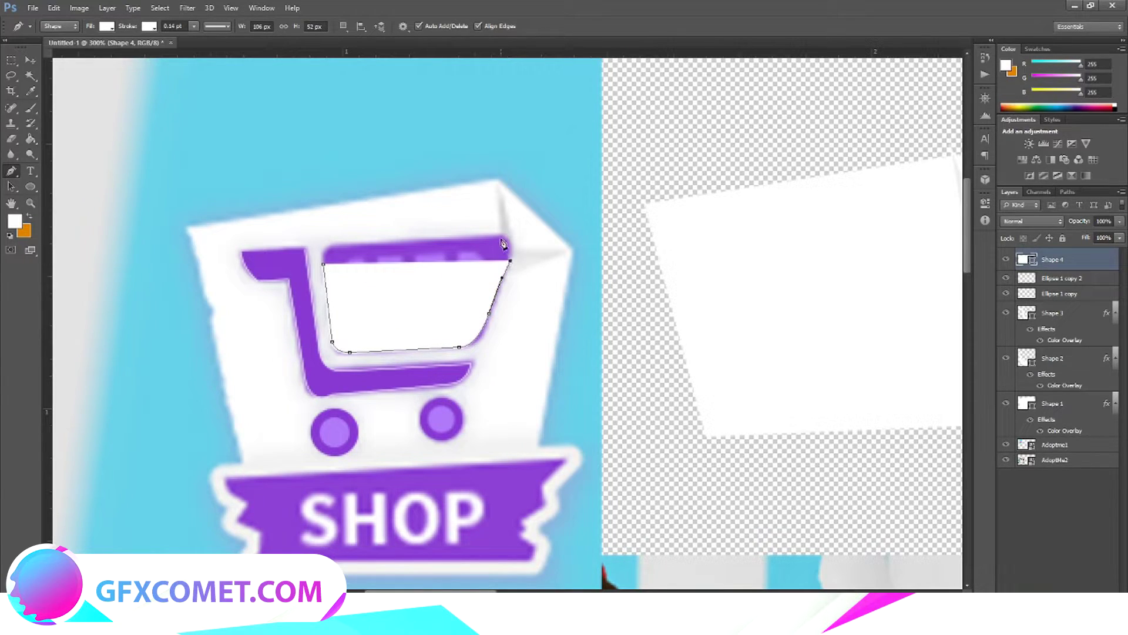
mouse_move(452, 238)
mouse_down()
mouse_move(431, 238)
mouse_move(442, 238)
mouse_up()
click(31, 63)
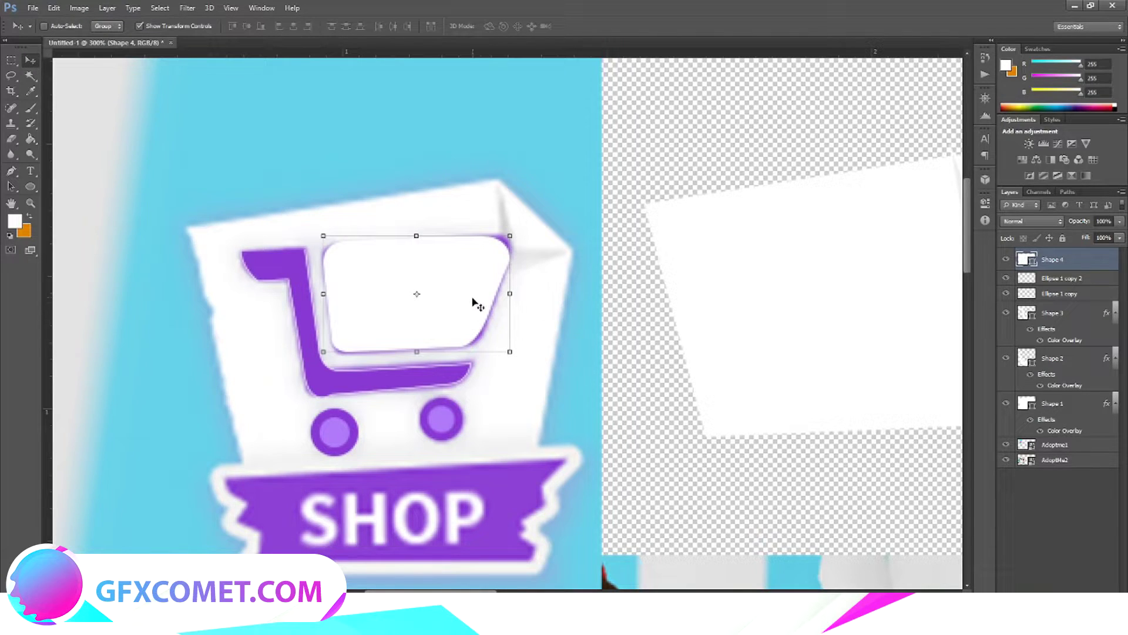
drag(474, 301, 435, 137)
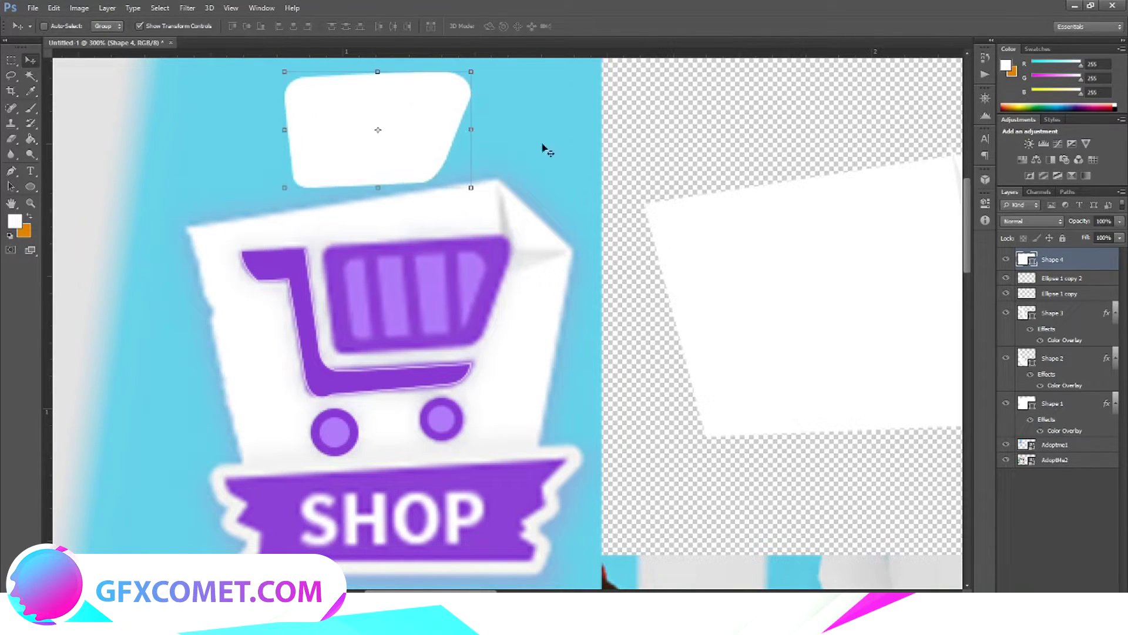
- Add a Color Overlay to the basket shape, using the dark purple #8d41d6 sampled from the reference basket
right_click(1057, 254)
click(928, 174)
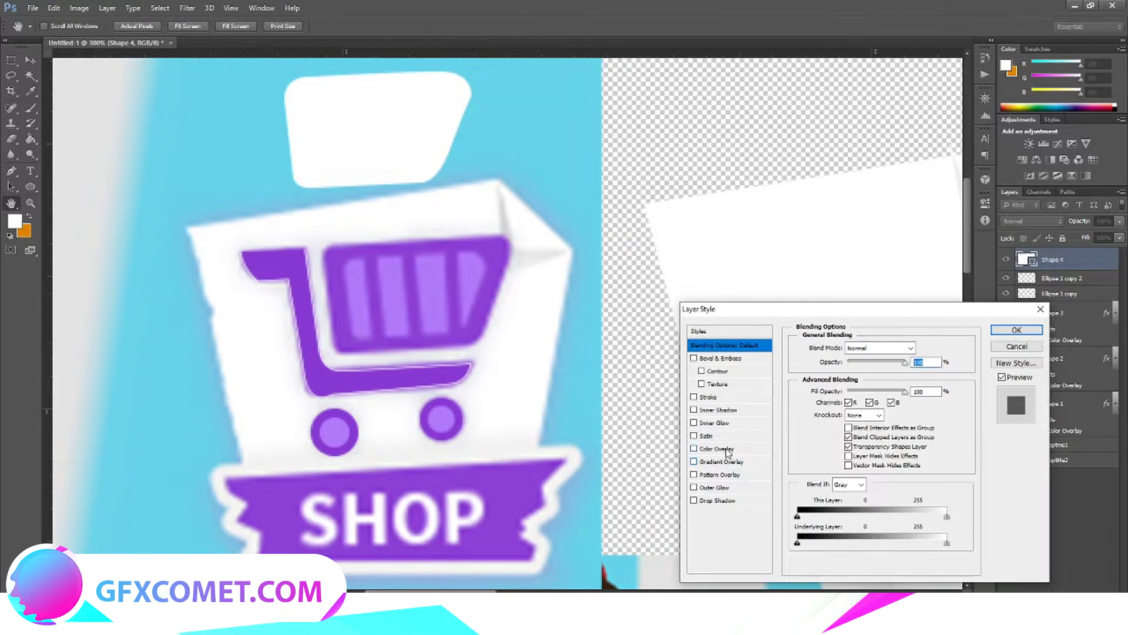
click(717, 448)
click(921, 348)
click(503, 252)
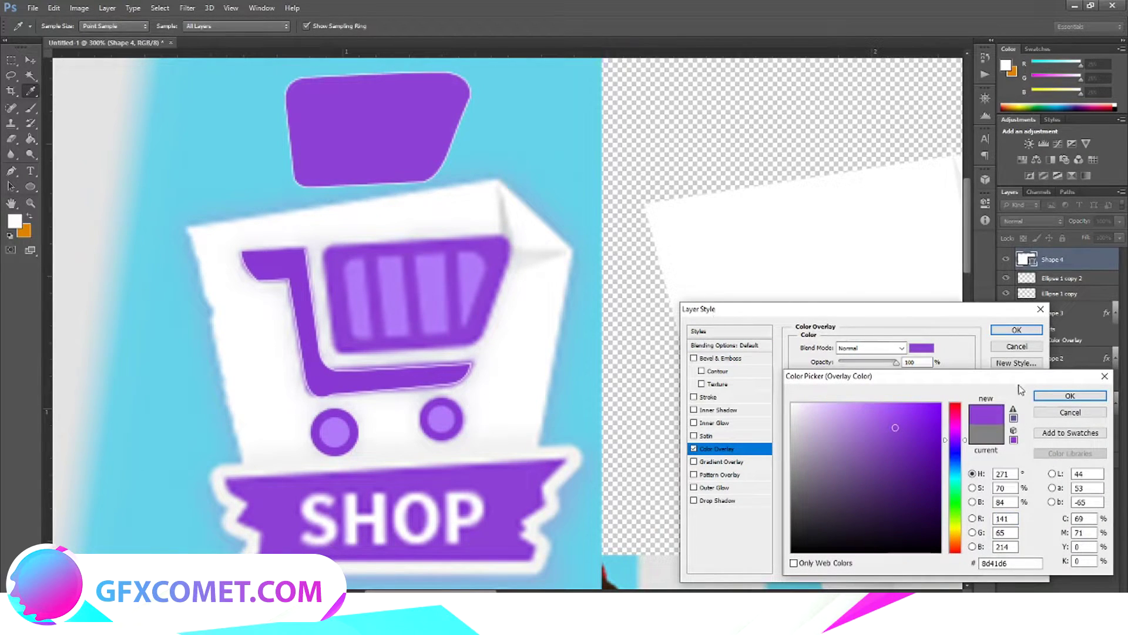
click(1070, 395)
click(1017, 329)
- Trace the basket's first stripe with its rounded ends and place it inside the purple basket shape
click(10, 61)
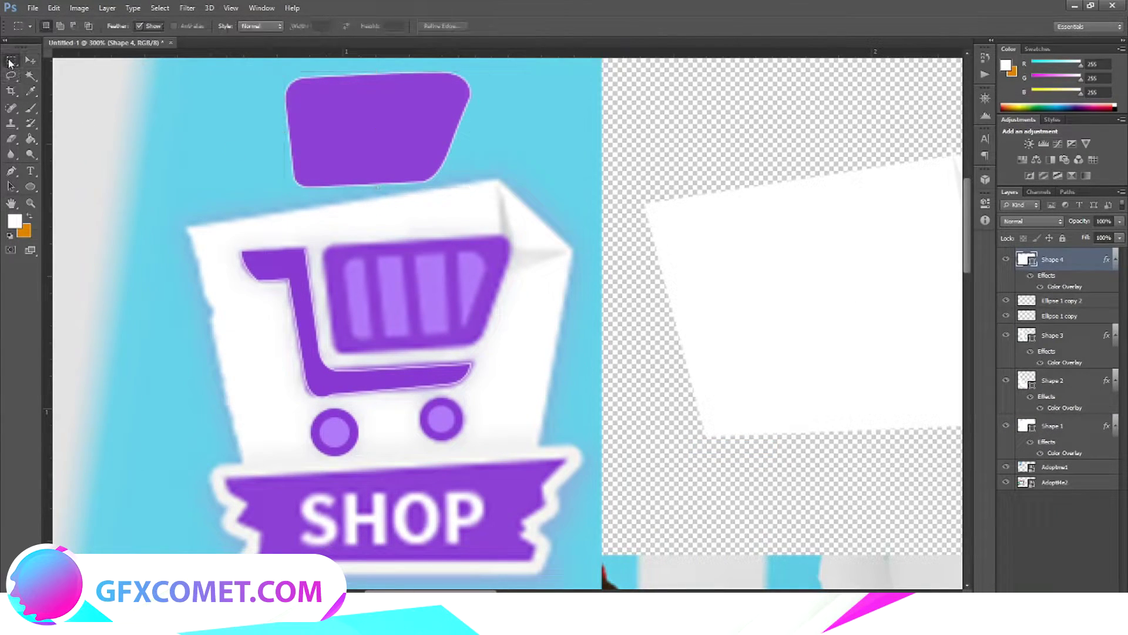
click(11, 170)
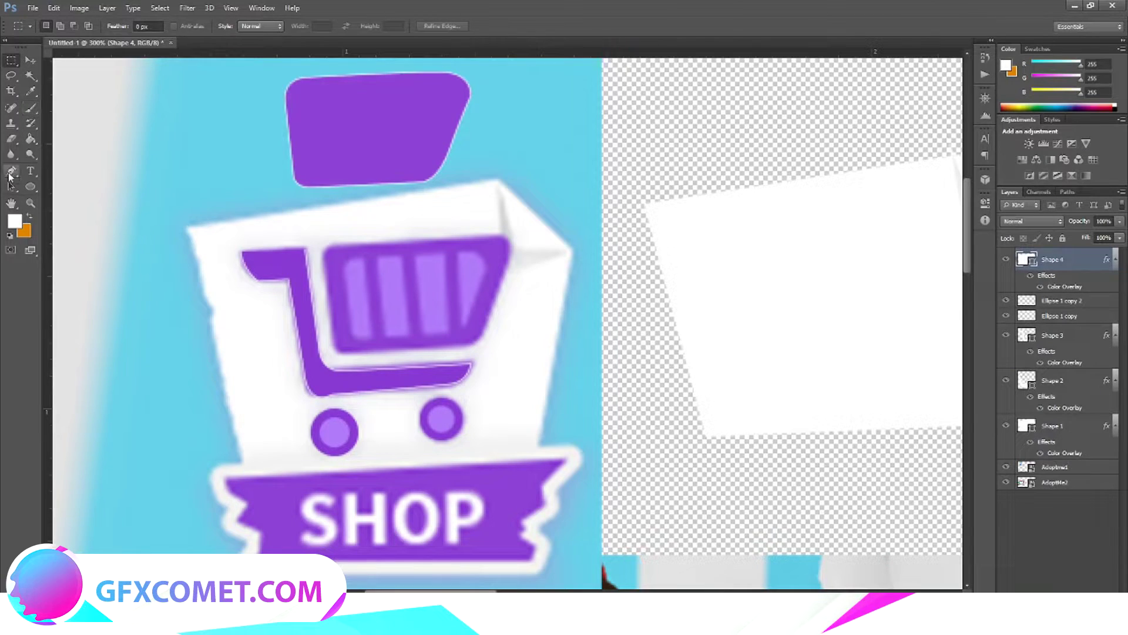
click(345, 276)
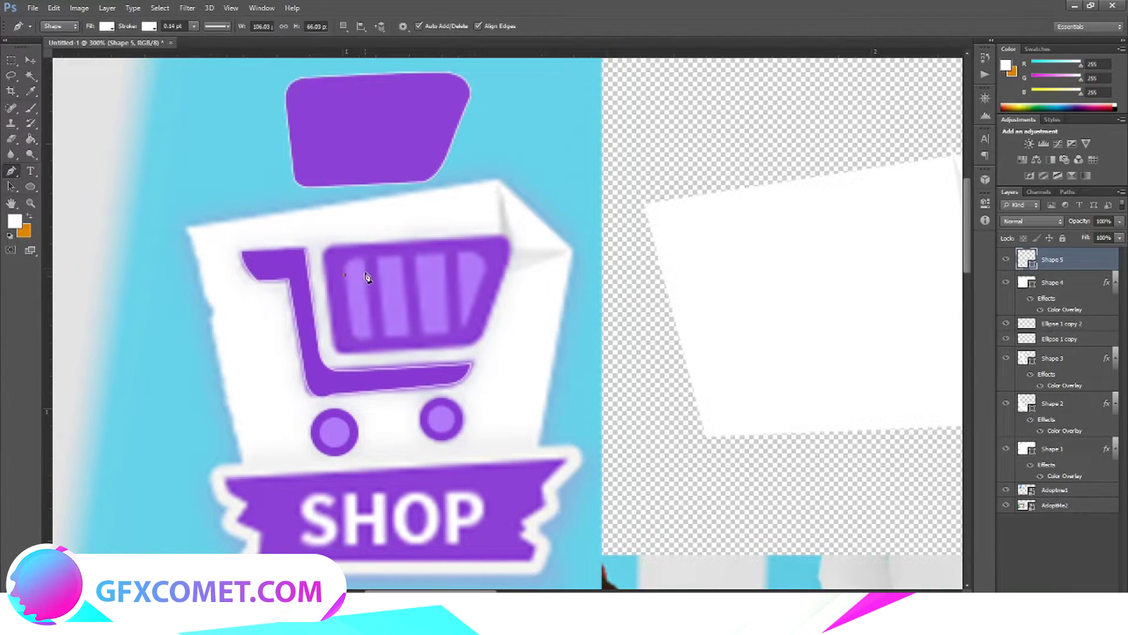
drag(373, 309, 372, 314)
click(370, 330)
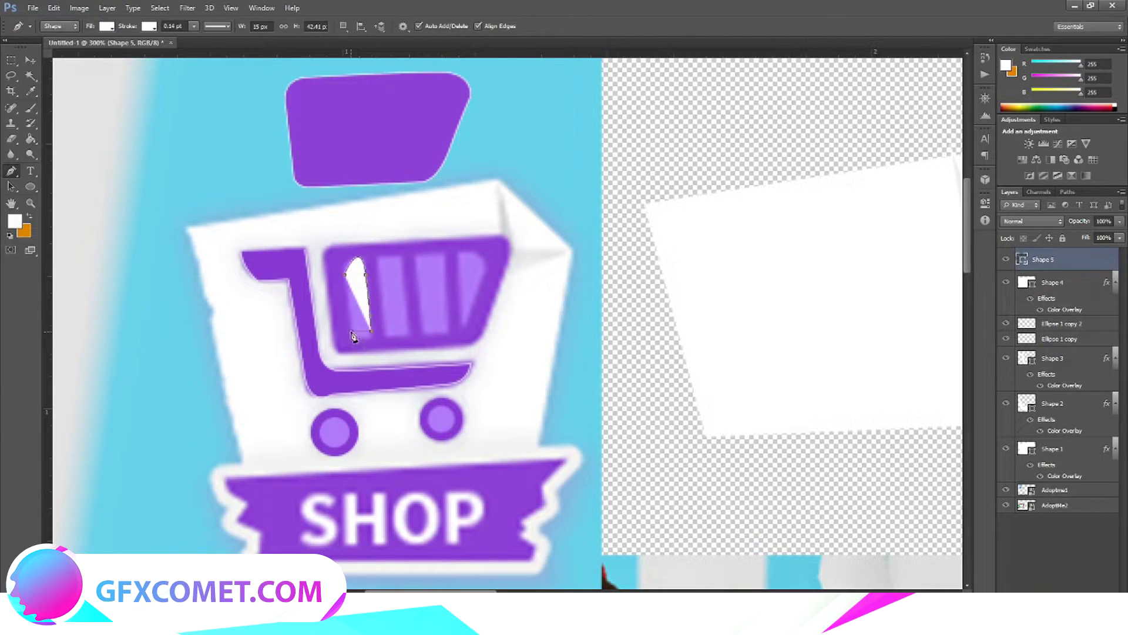
drag(346, 275, 317, 116)
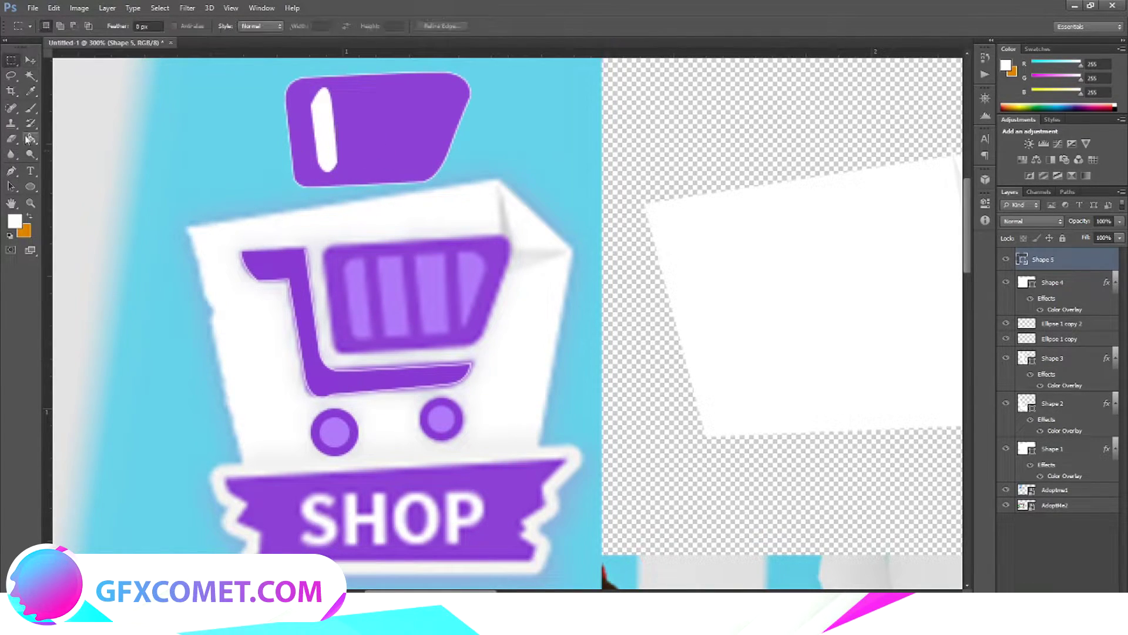
- Trace the second stripe as a four-cornered Pen shape and place it beside the first in the basket
click(377, 260)
click(385, 337)
click(409, 335)
click(403, 257)
click(377, 260)
key(v)
drag(400, 323, 365, 154)
- Trace the third basket stripe as a four-cornered Pen shape and place it beside the second stripe
key(p)
click(416, 255)
click(445, 254)
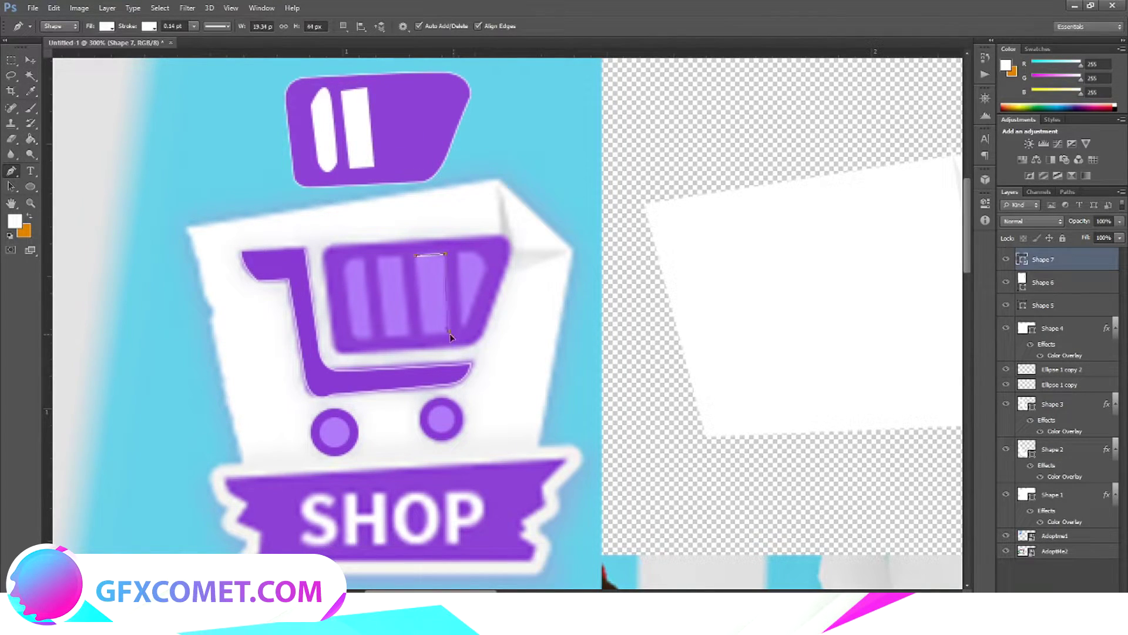
click(423, 335)
key(ctrl+alt+z)
key(ctrl+alt+z)
click(449, 334)
click(415, 336)
click(416, 257)
key(v)
drag(434, 322, 399, 154)
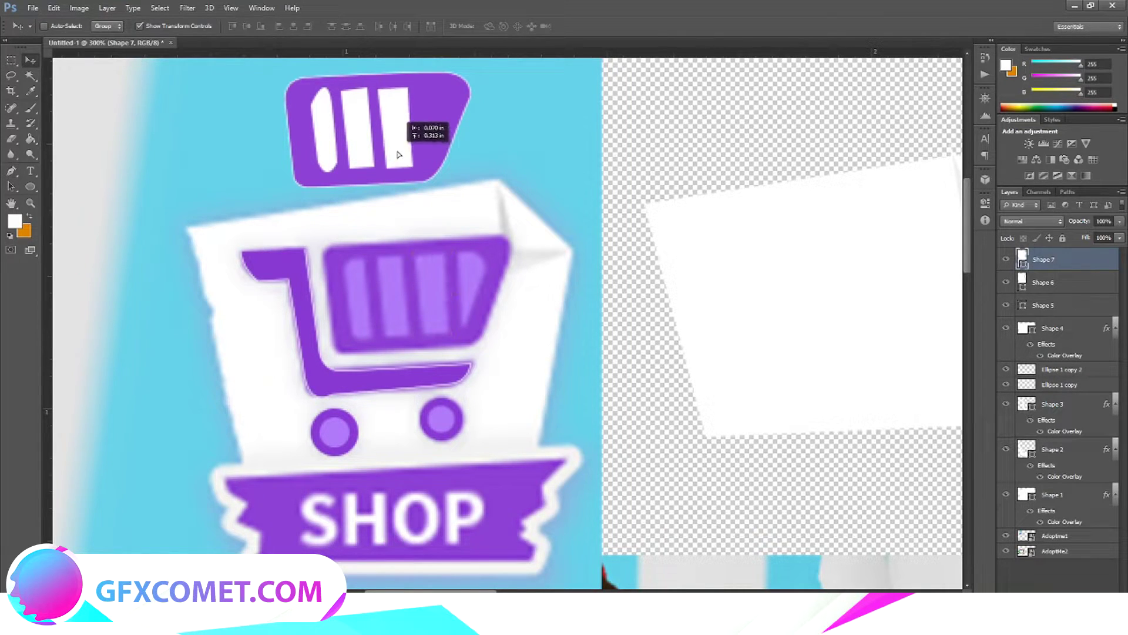
- Trace the roughly triangular fourth stripe with a curved outer edge and place it at the basket's right end
key(p)
click(455, 250)
click(463, 328)
click(483, 276)
click(455, 251)
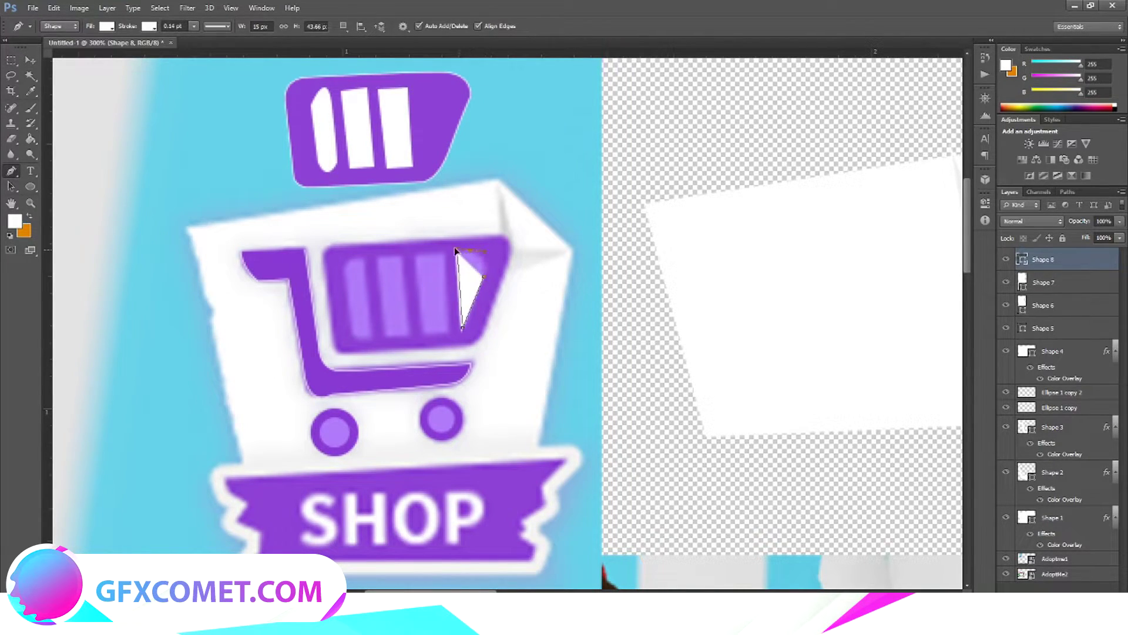
key(v)
drag(469, 289, 439, 107)
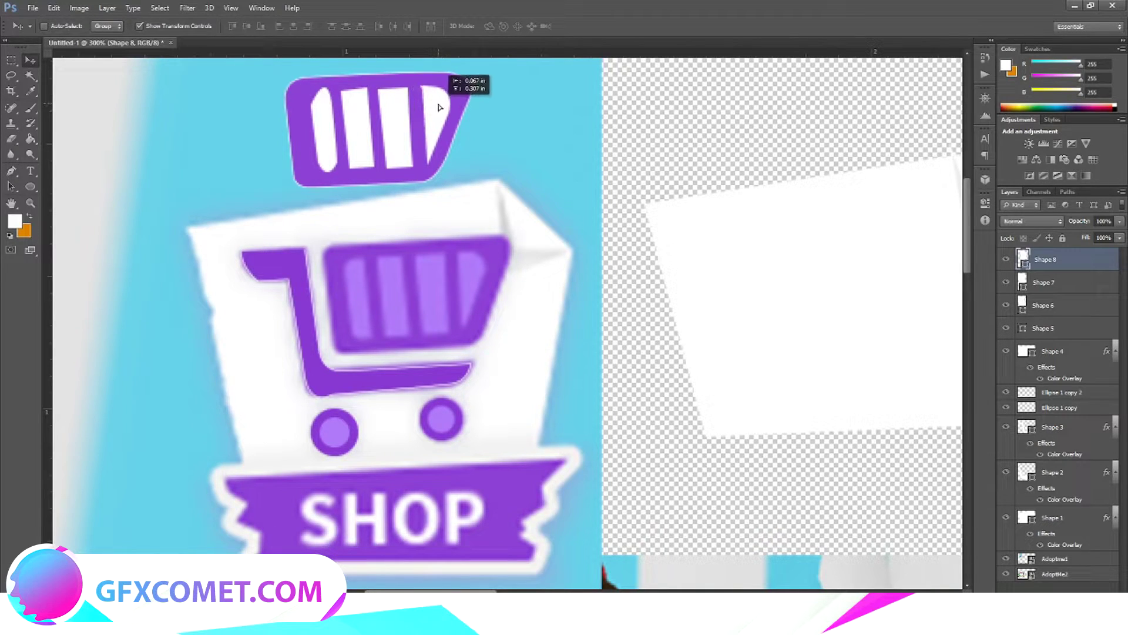
- Nudge the first stripe, then shift the basket and all four stripes together slightly to the left
click(1058, 351)
click(1058, 328)
drag(325, 92, 325, 96)
click(30, 60)
click(517, 236)
click(1064, 351)
shift+click(1064, 259)
drag(396, 128, 381, 128)
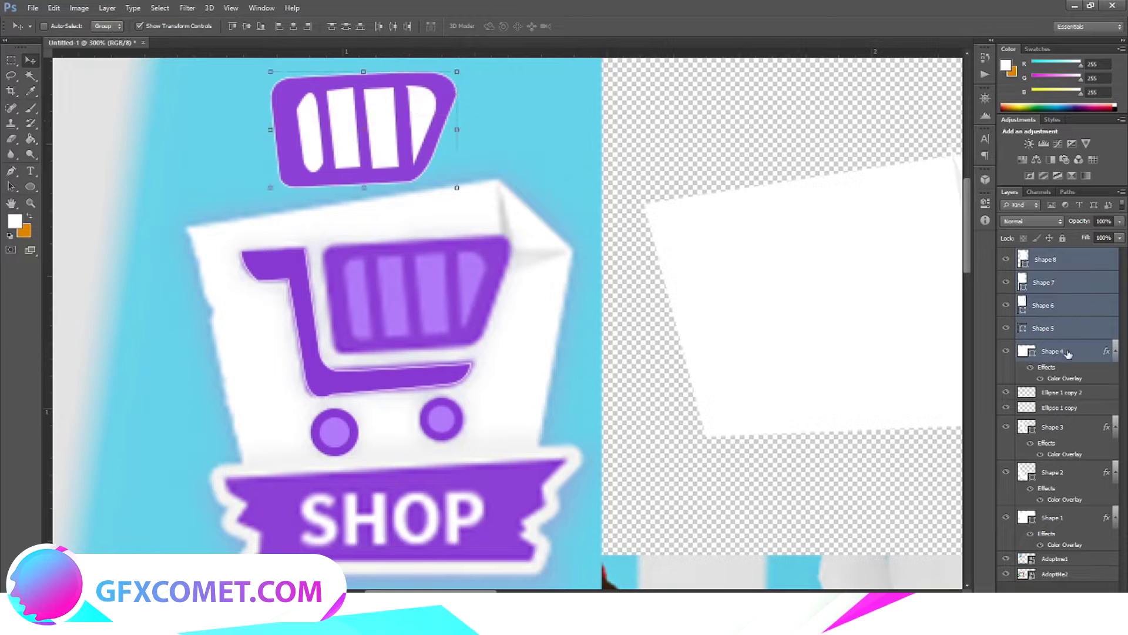
- Merge the four stripe shapes into one layer, leaving the basket shape separate
ctrl+click(1068, 354)
right_click(1090, 282)
click(1050, 269)
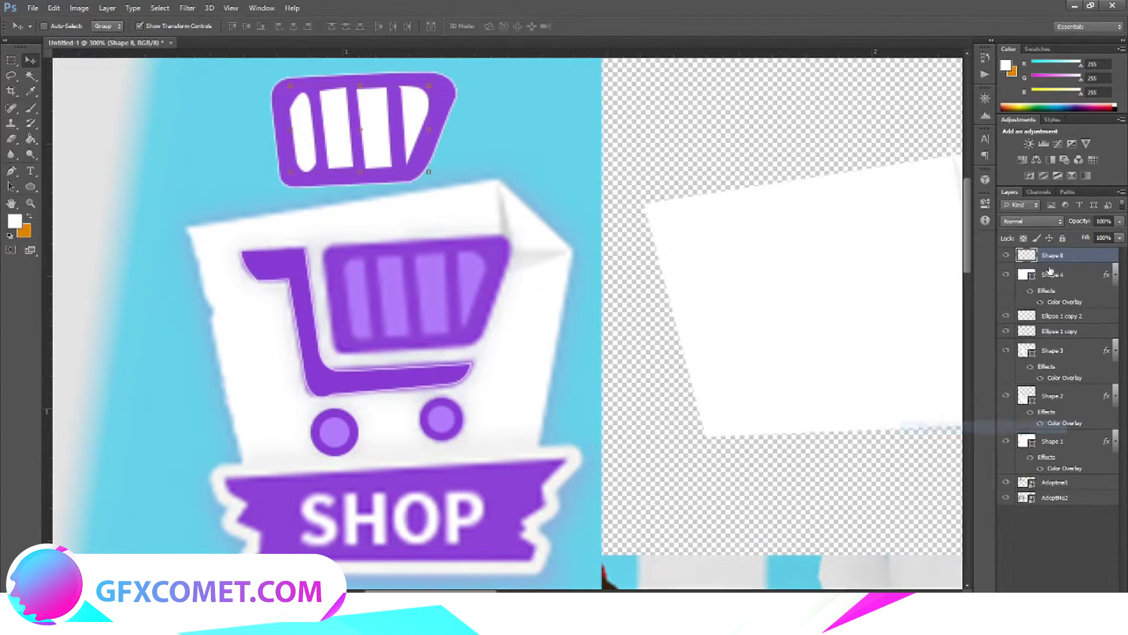
right_click(1062, 274)
click(907, 174)
click(725, 449)
click(922, 346)
click(440, 294)
click(1103, 376)
click(1036, 310)
- Add a light purple Color Overlay to the merged stripes, matching the reference basket's stripes
right_click(1060, 255)
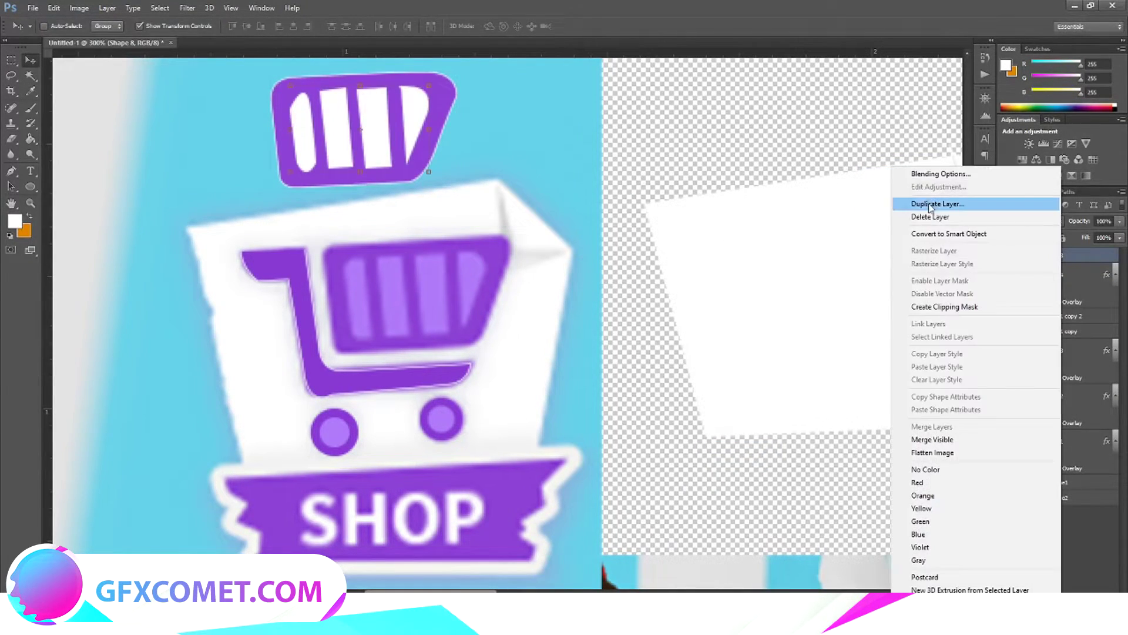
click(941, 174)
click(726, 448)
click(922, 348)
click(1067, 395)
click(1018, 328)
- Merge the stripes with the basket shape and move the finished basket into place on the cart
ctrl+click(1064, 303)
right_click(1063, 303)
click(940, 427)
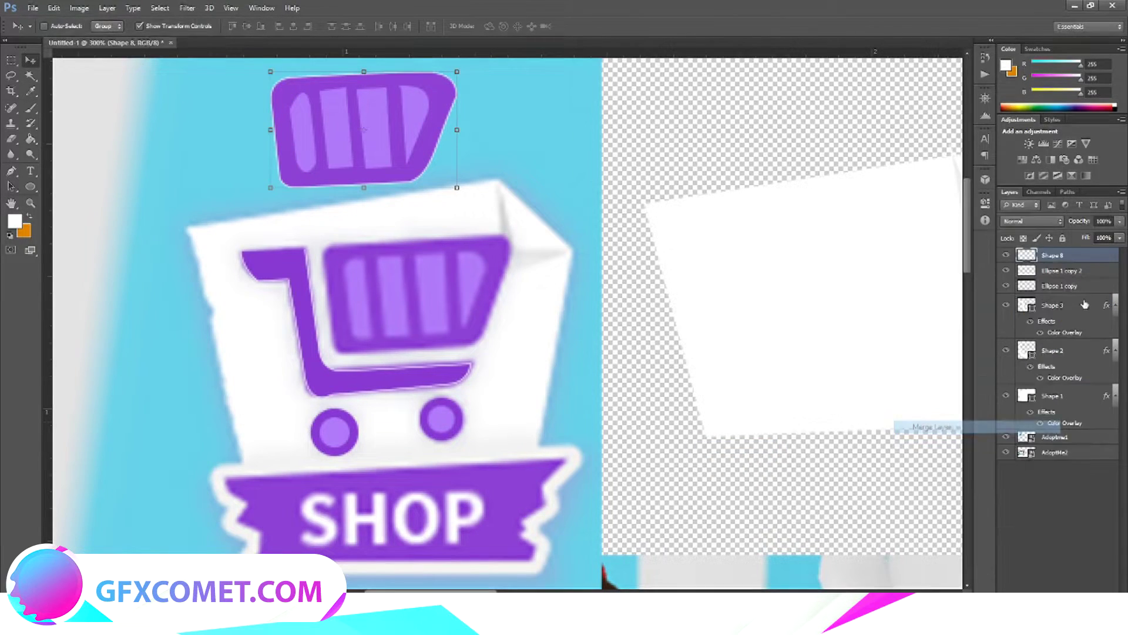
drag(407, 110, 856, 259)
- Merge the basket, both wheels and the cart frame into a single cart layer
click(11, 60)
click(1076, 284)
shift+click(1071, 257)
right_click(1071, 256)
click(940, 426)
click(31, 60)
key(ctrl+z)
shift+click(1071, 274)
right_click(1071, 274)
click(987, 426)
- Move the merged cart onto the white paper shape and scale it down to about 90%
drag(462, 310, 924, 282)
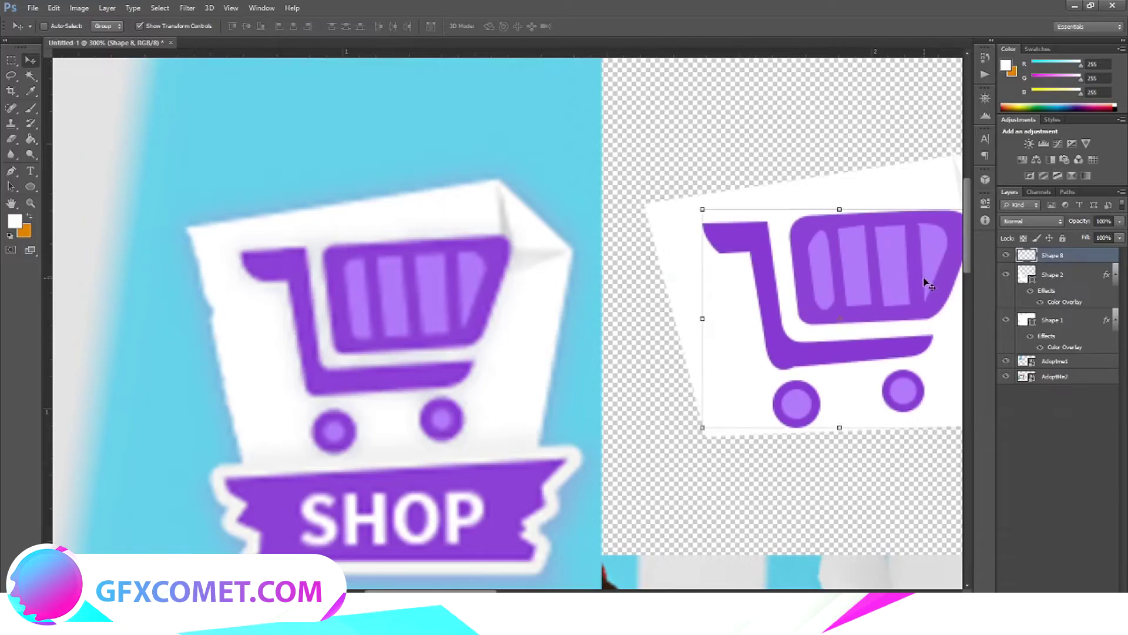
key(ctrl+0)
key(ctrl+plus)
scroll(926, 284, up, 5)
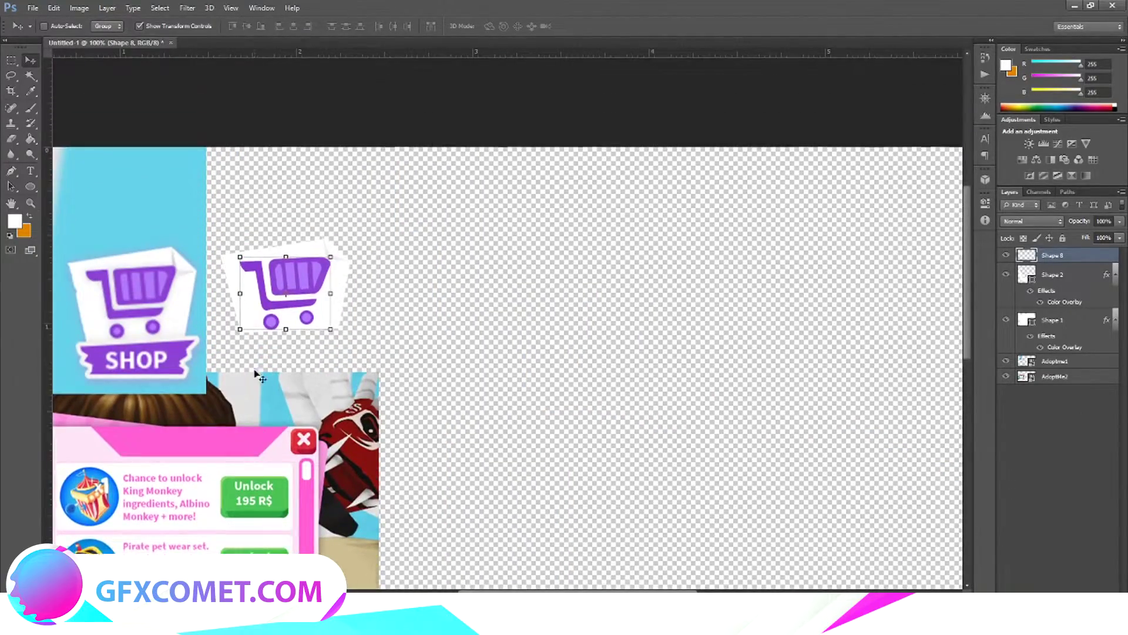
scroll(254, 353, up, 2)
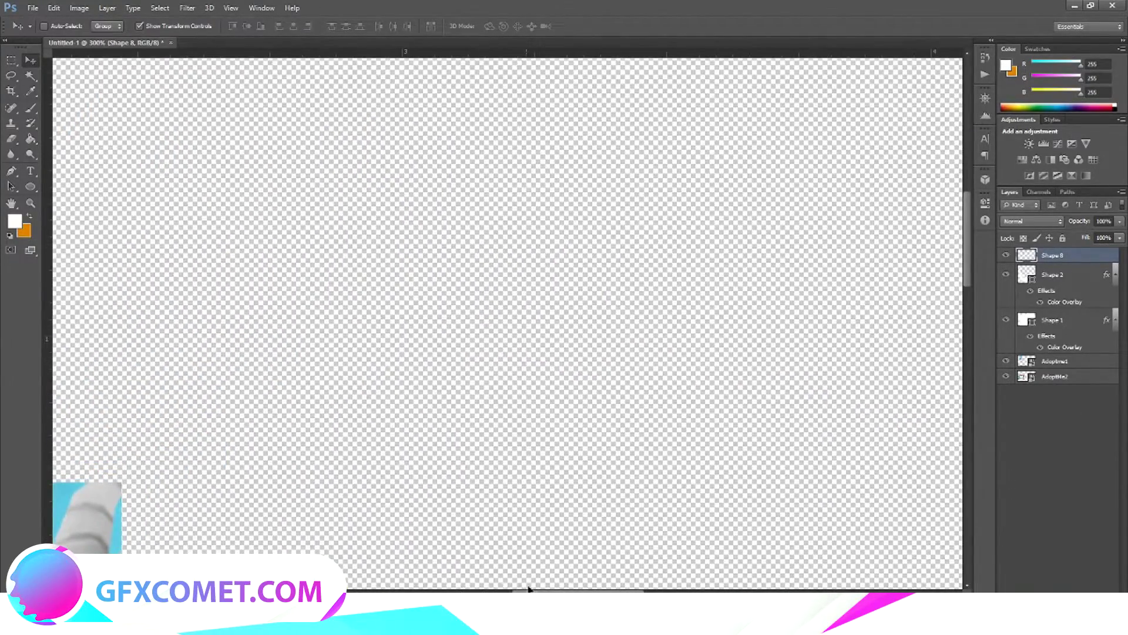
drag(530, 589, 414, 564)
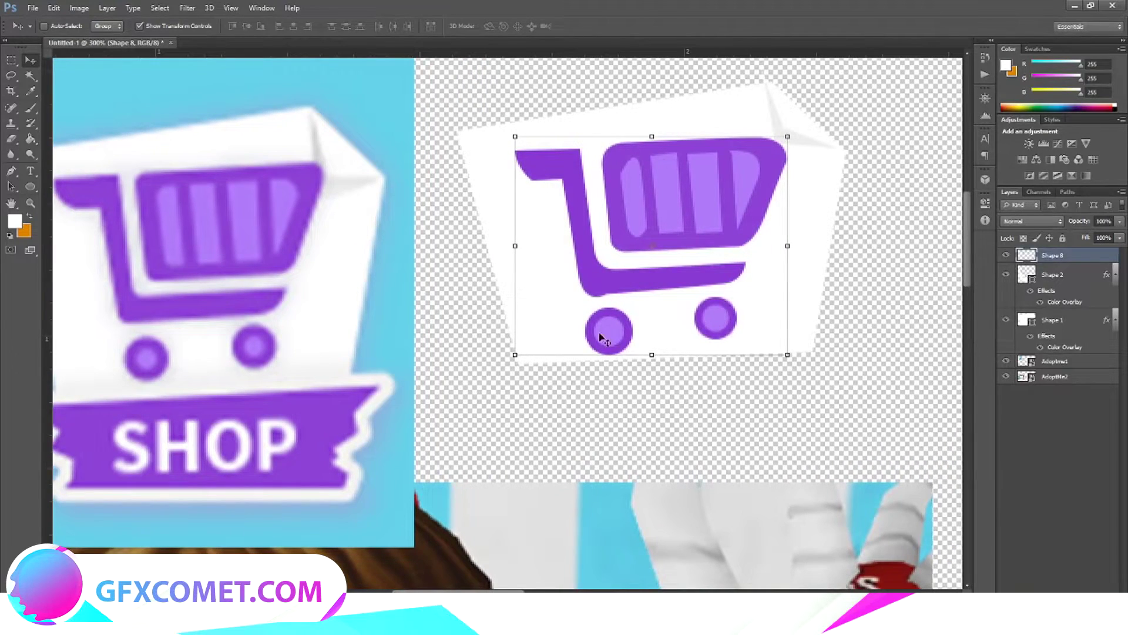
drag(787, 352, 789, 313)
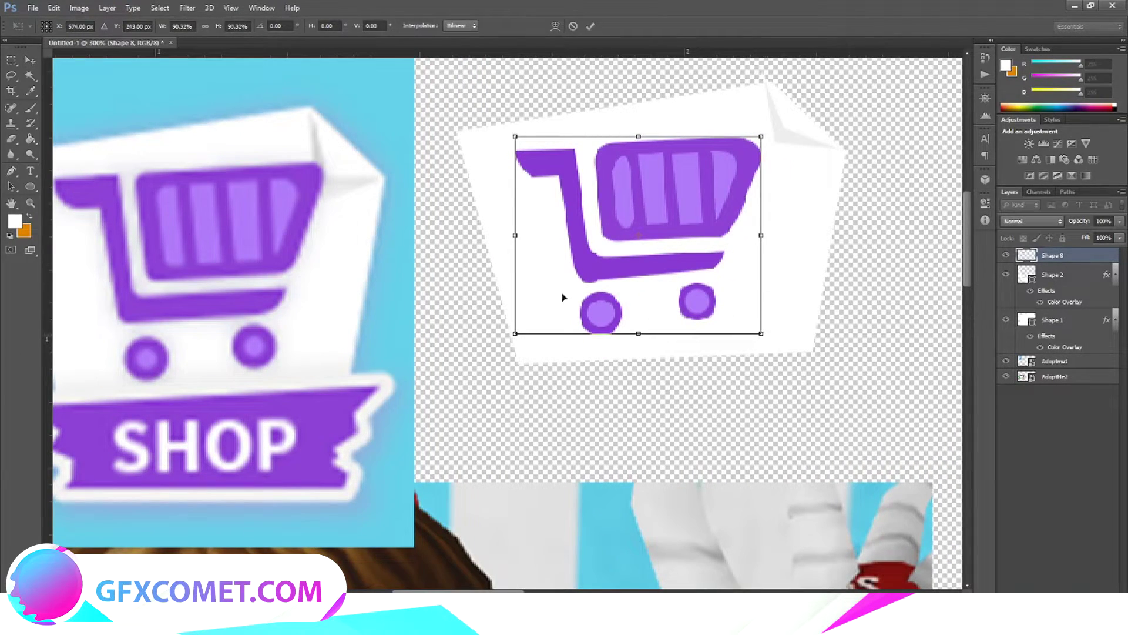
click(30, 60)
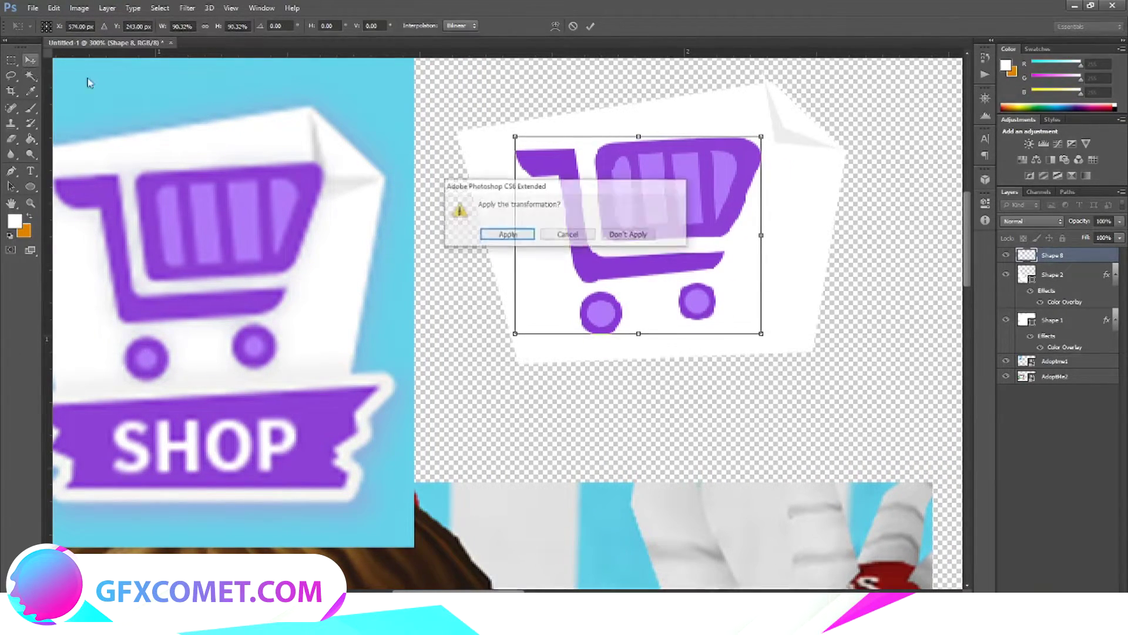
click(505, 232)
scroll(564, 294, up, 1)
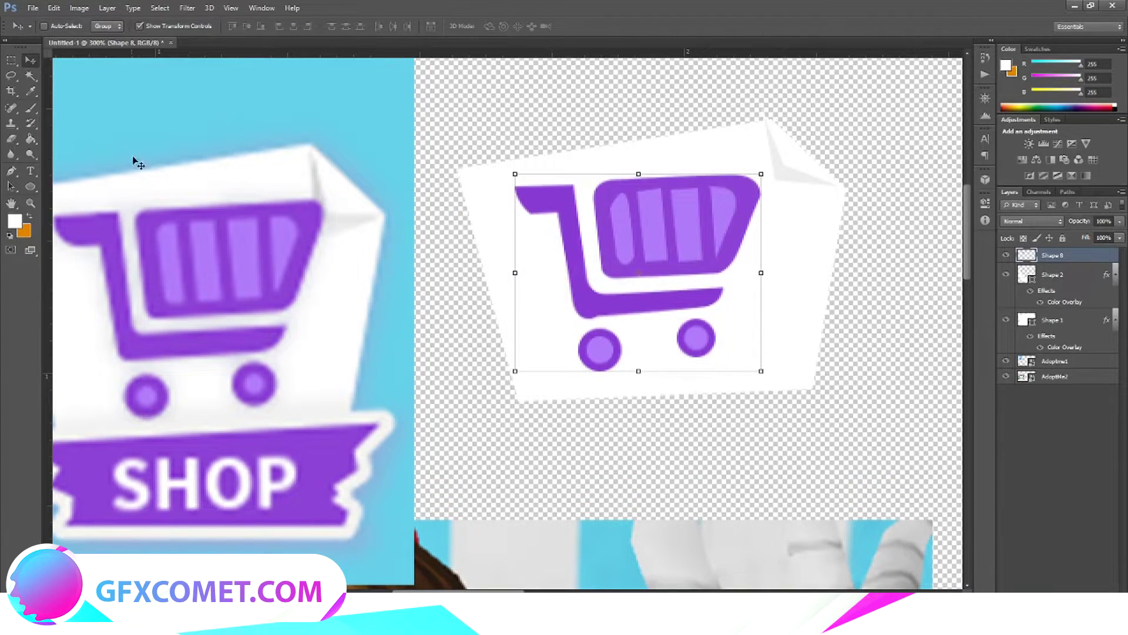
- Trim the uneven underside of the cart frame's lower corner using small rectangular marquee selections, leaving nothing selected
click(11, 60)
scroll(604, 376, up, 2)
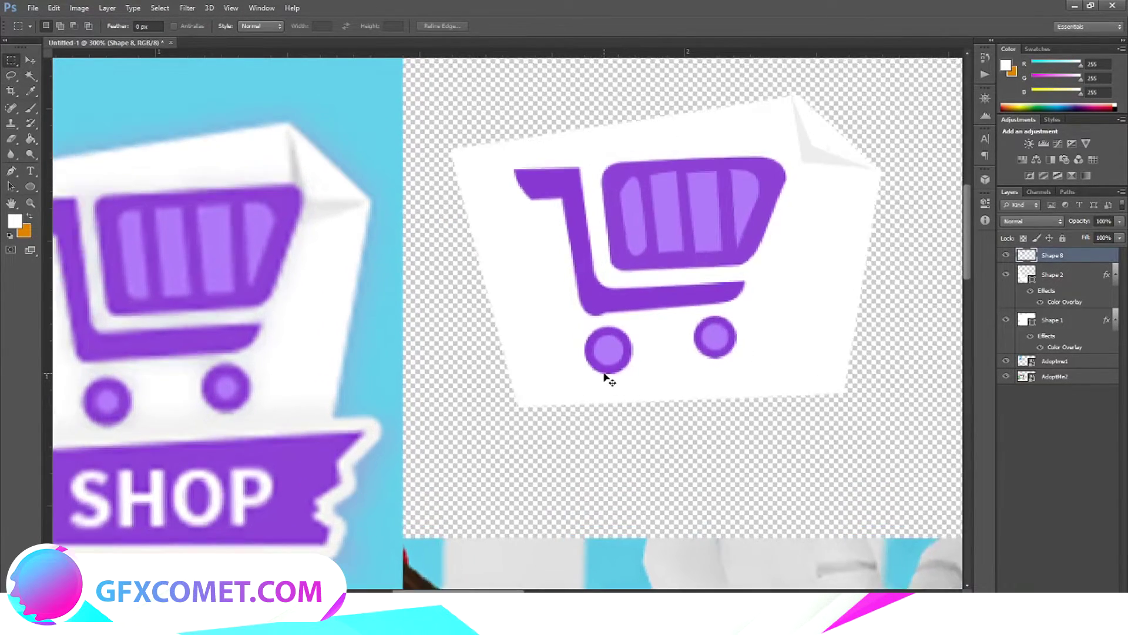
drag(663, 311, 582, 298)
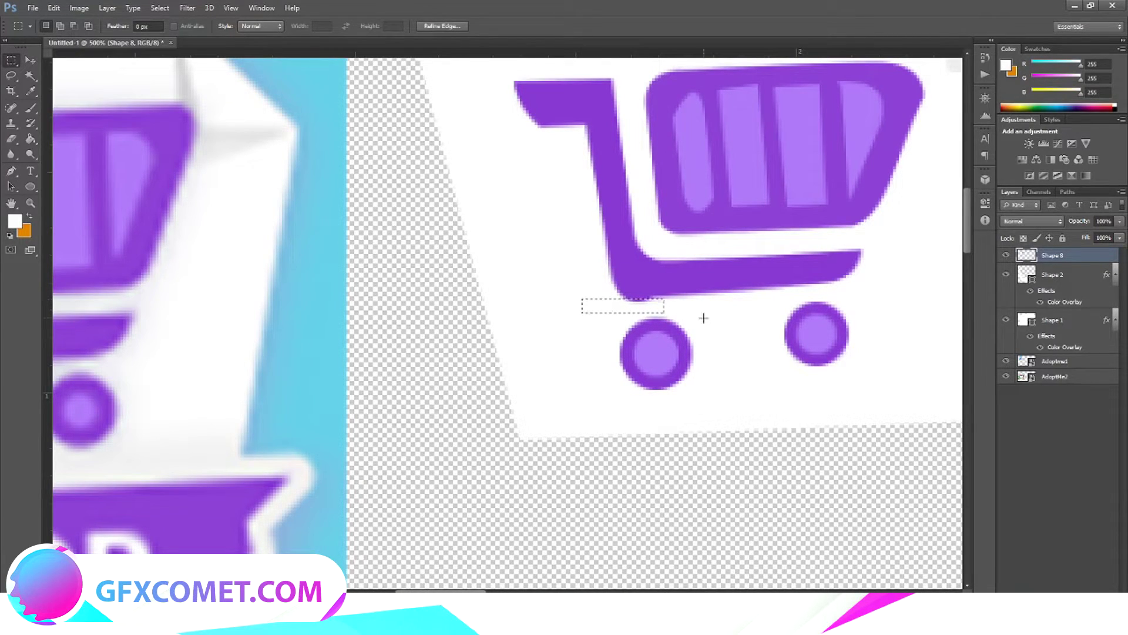
click(771, 330)
drag(647, 306, 625, 299)
key(ctrl+d)
- Compare the rebuilt cart and paper with the reference shop icon at overview and close-up magnifications
key(ctrl+minus)
key(ctrl+minus)
key(ctrl+minus)
key(ctrl+minus)
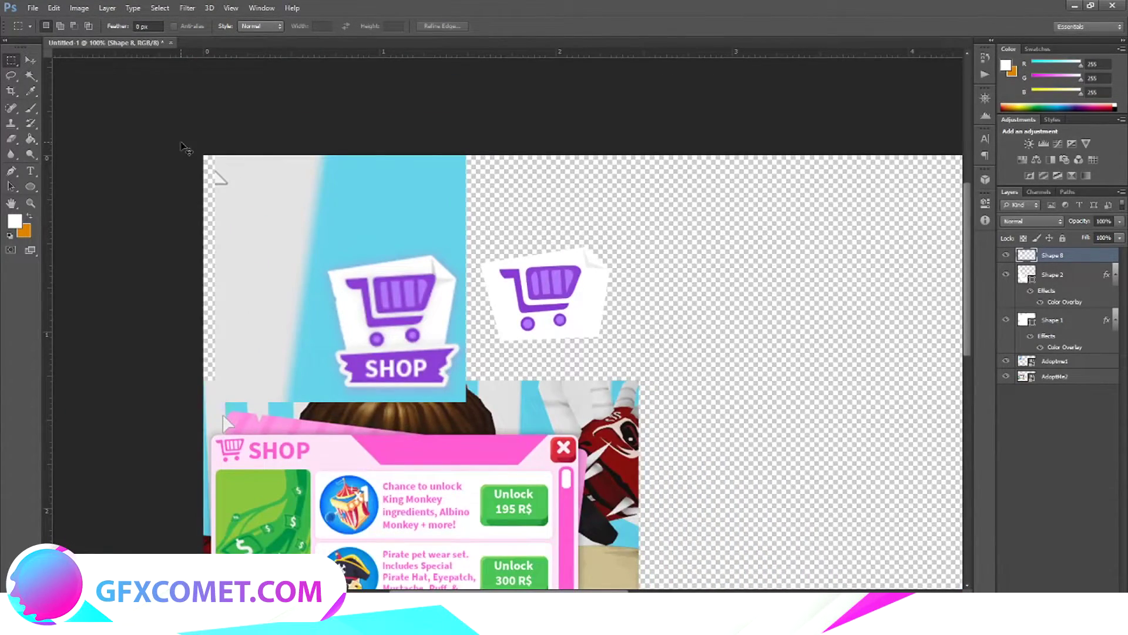
key(ctrl+minus)
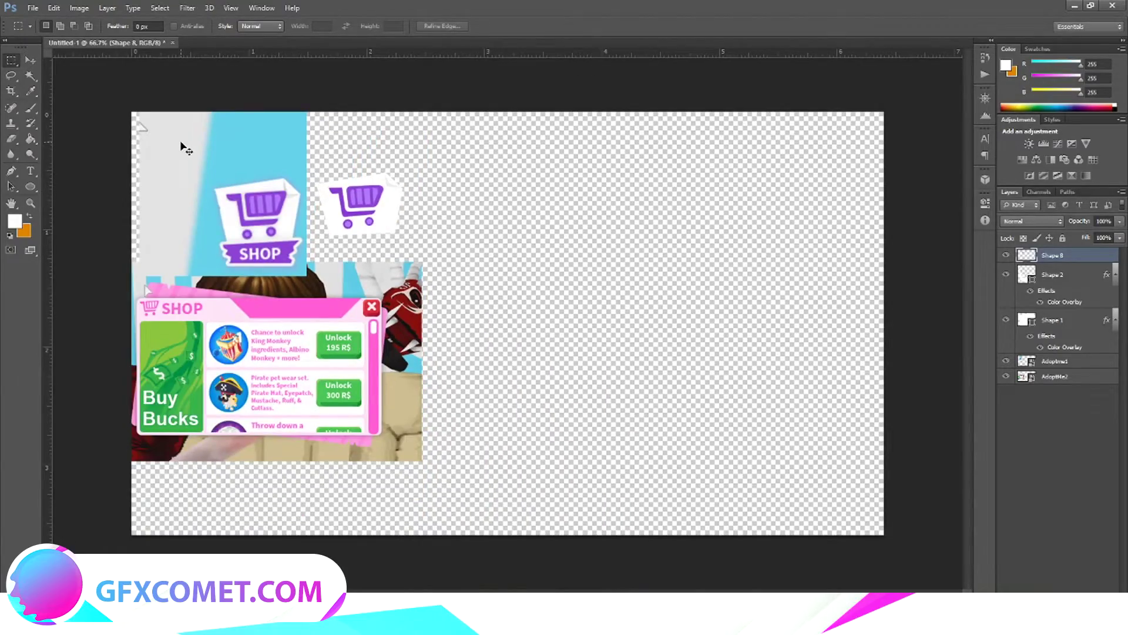
key(ctrl+plus)
key(ctrl+plus)
key(ctrl+minus)
key(ctrl+minus)
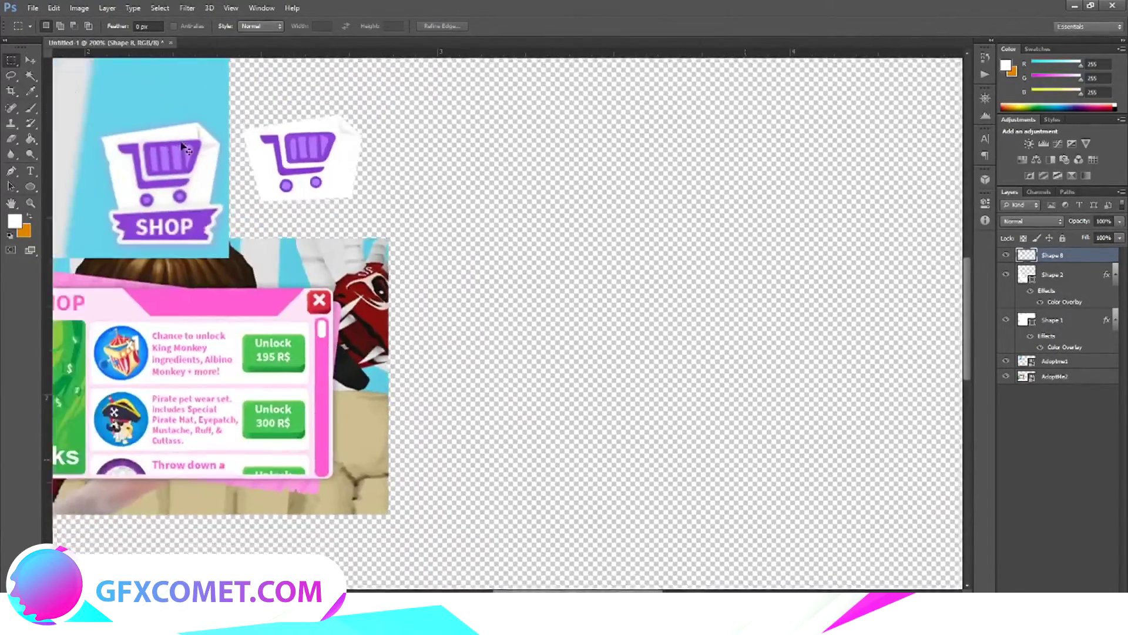
key(ctrl+plus)
key(ctrl+plus)
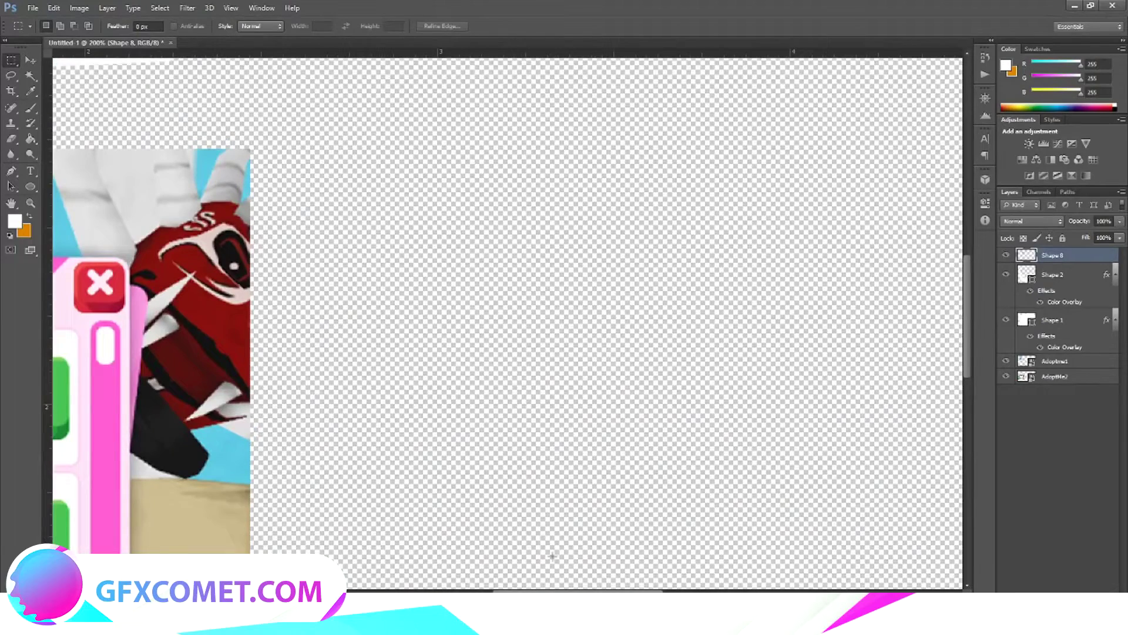
scroll(323, 210, left, 6)
scroll(322, 211, up, 3)
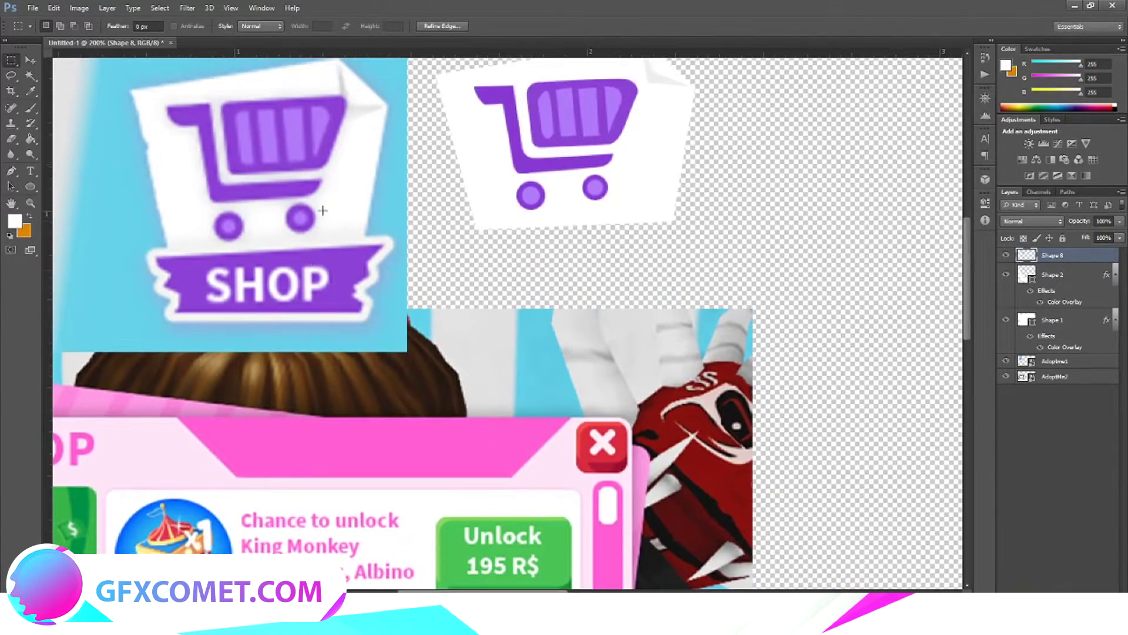
scroll(277, 364, up, 3)
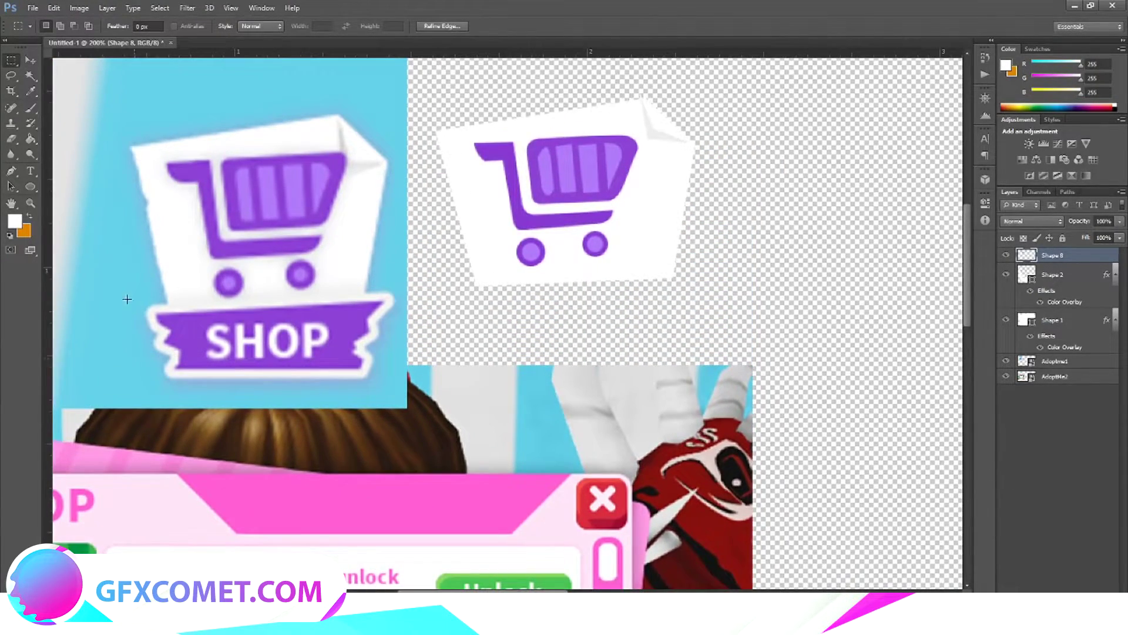
scroll(126, 299, up, 3)
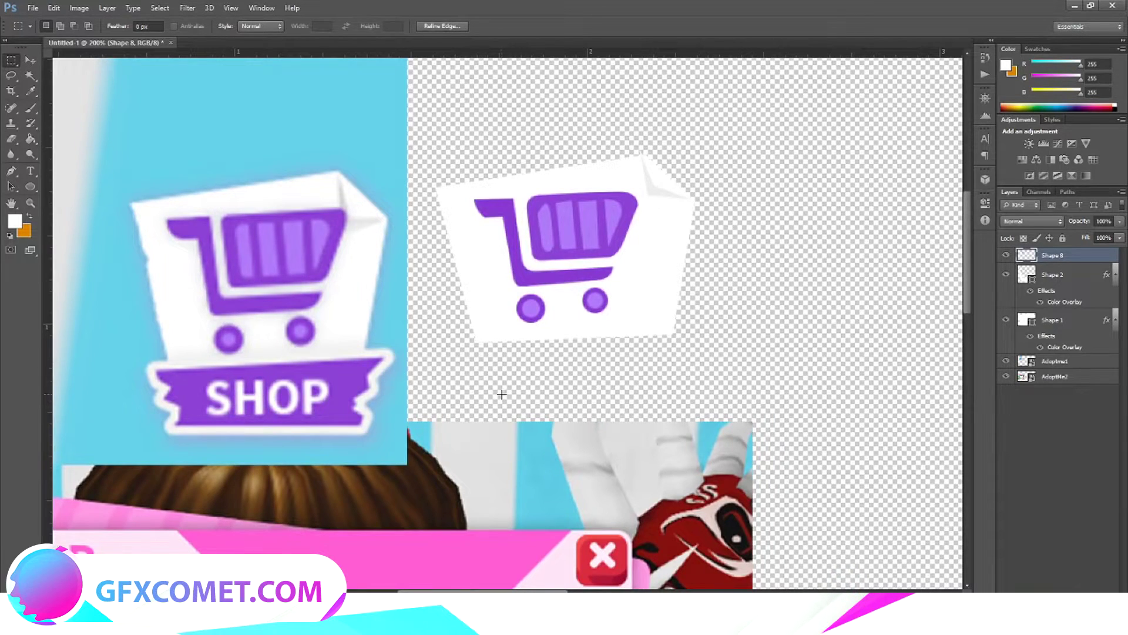
scroll(502, 394, up, 1)
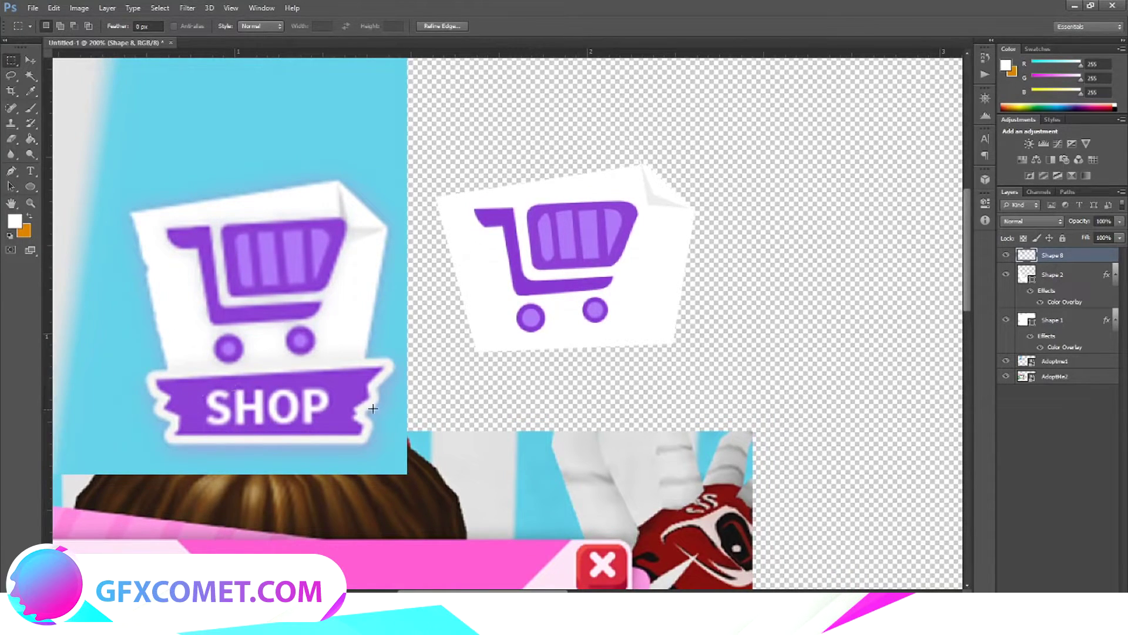
- Trace the bottom, torn right edge and top of the reference SHOP banner with the Pen tool
scroll(155, 381, down, 10)
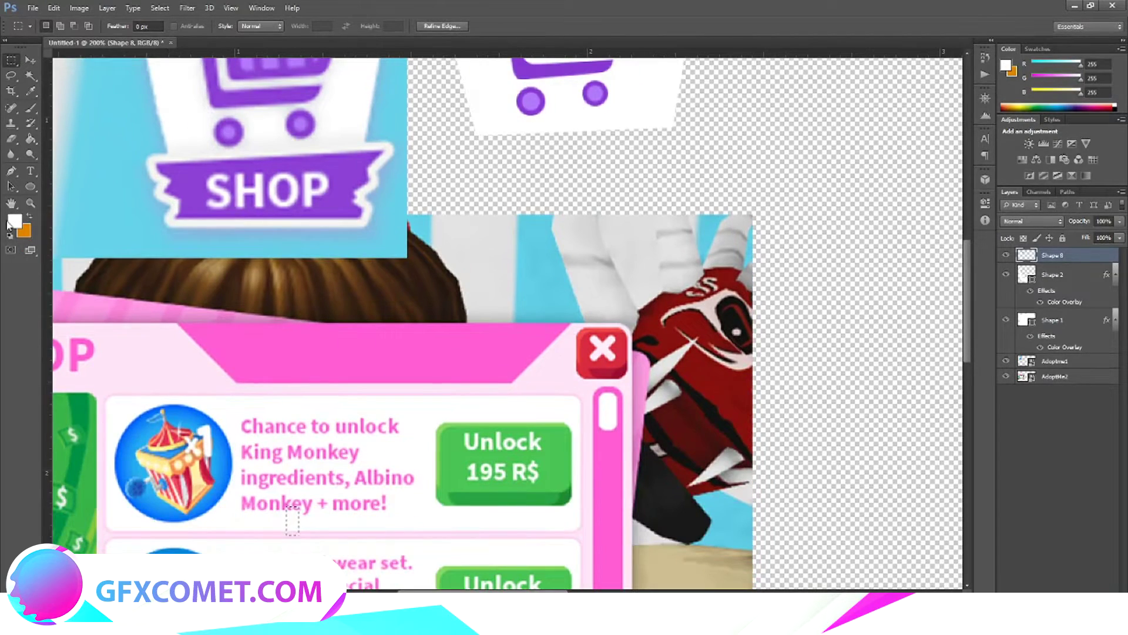
key(p)
click(176, 219)
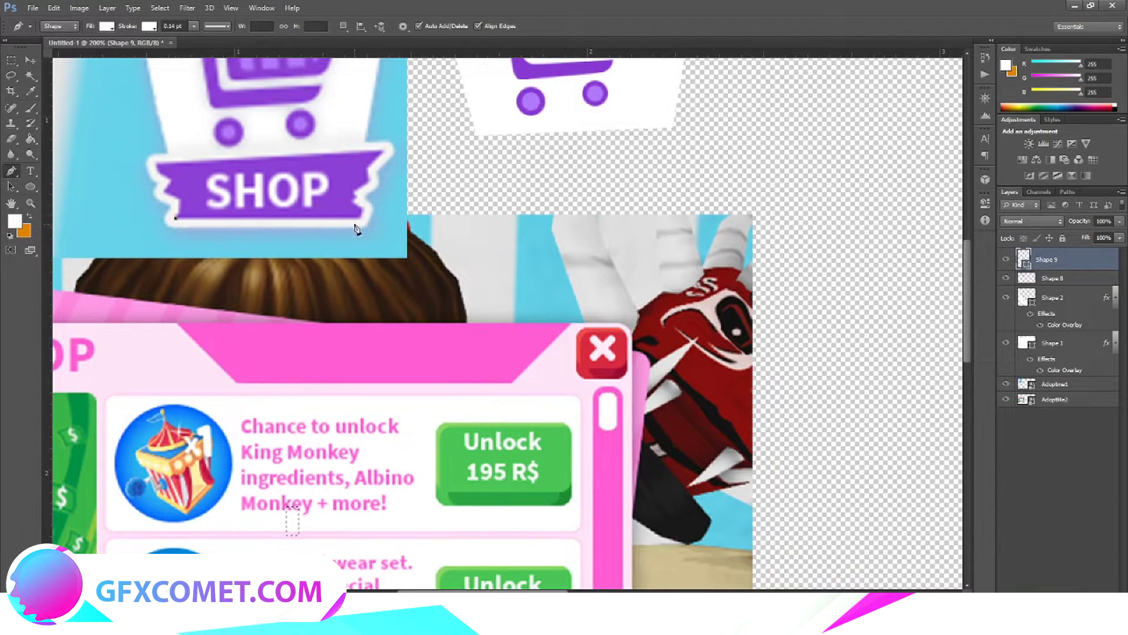
click(360, 220)
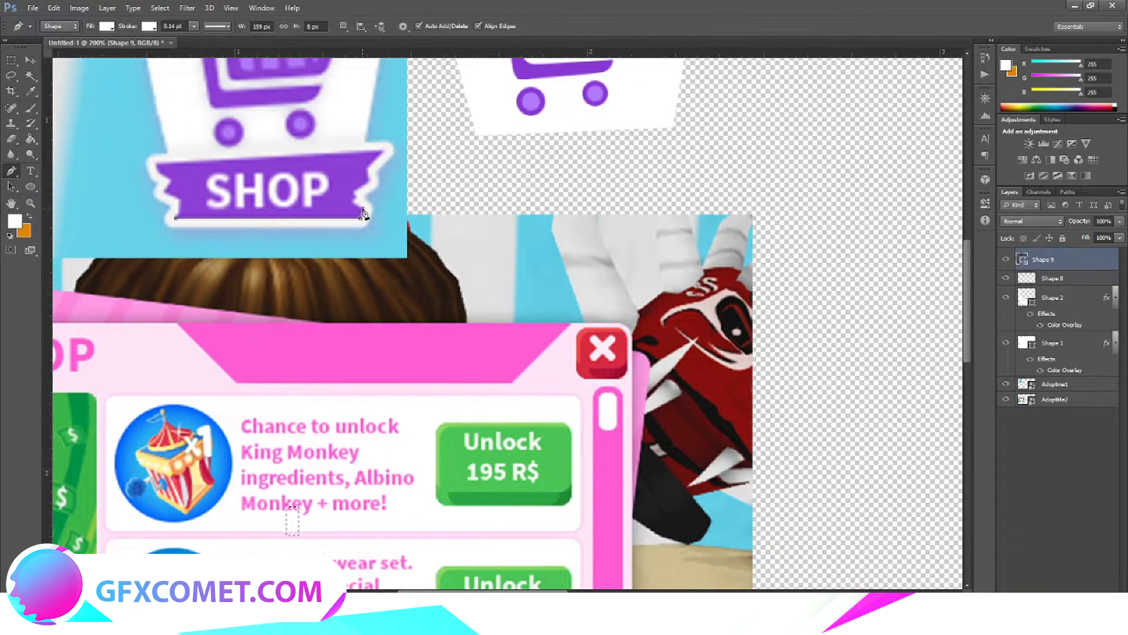
click(356, 203)
click(351, 200)
click(353, 192)
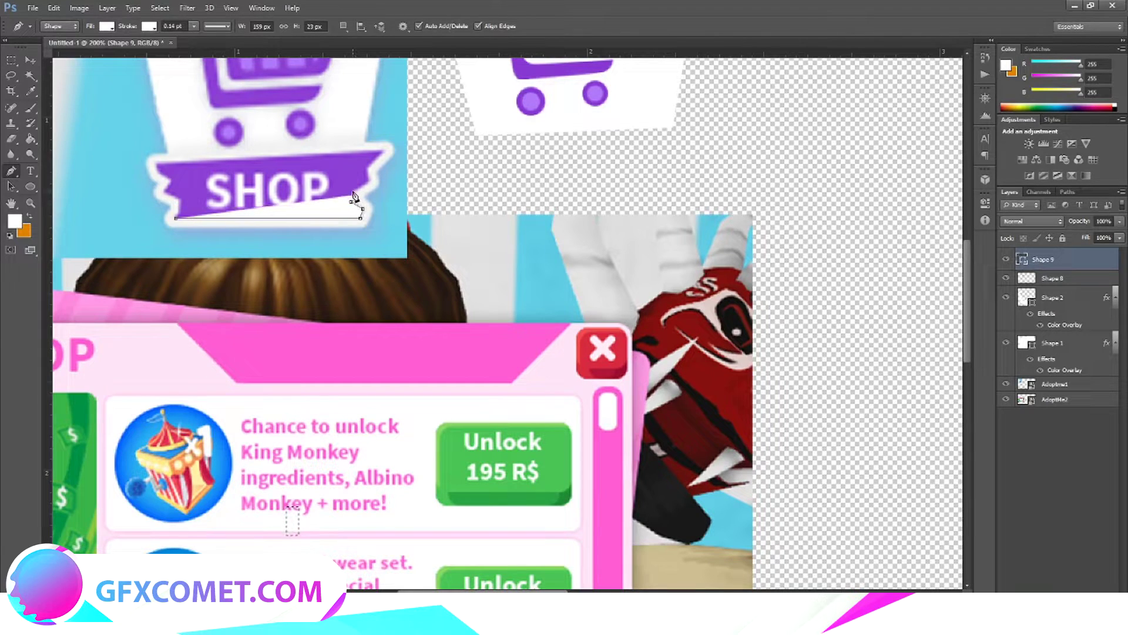
click(370, 180)
click(365, 170)
click(382, 151)
click(157, 161)
- Close the banner outline along its torn left edge with no fill, and give the shape a #8d41d6 Color Overlay
click(106, 26)
click(55, 50)
click(164, 140)
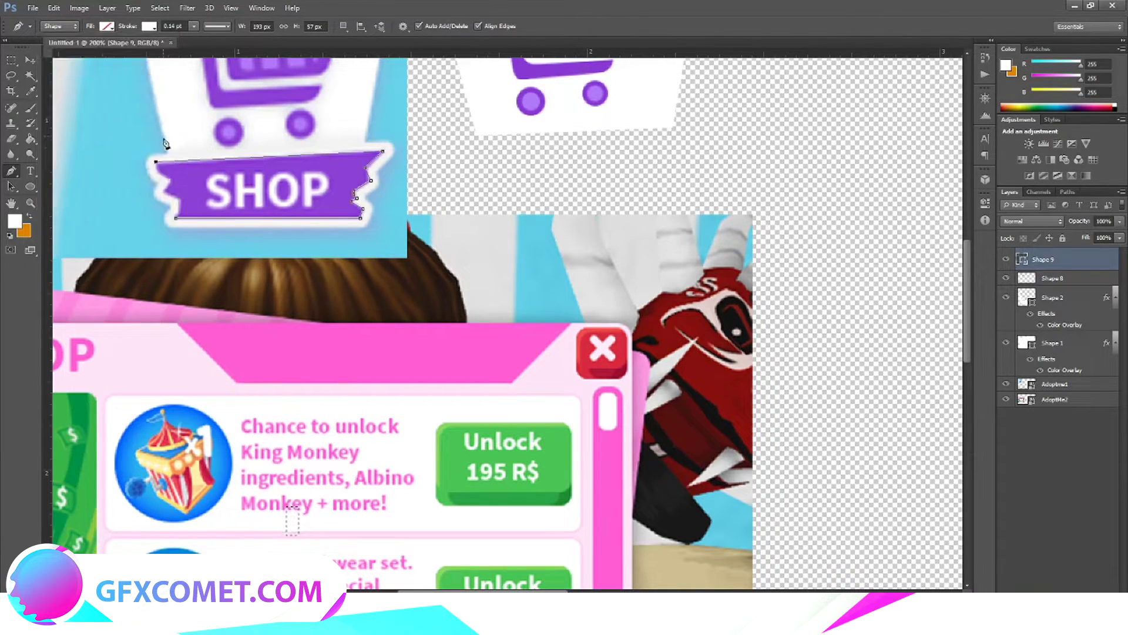
drag(172, 179, 170, 218)
click(166, 191)
click(179, 198)
click(176, 218)
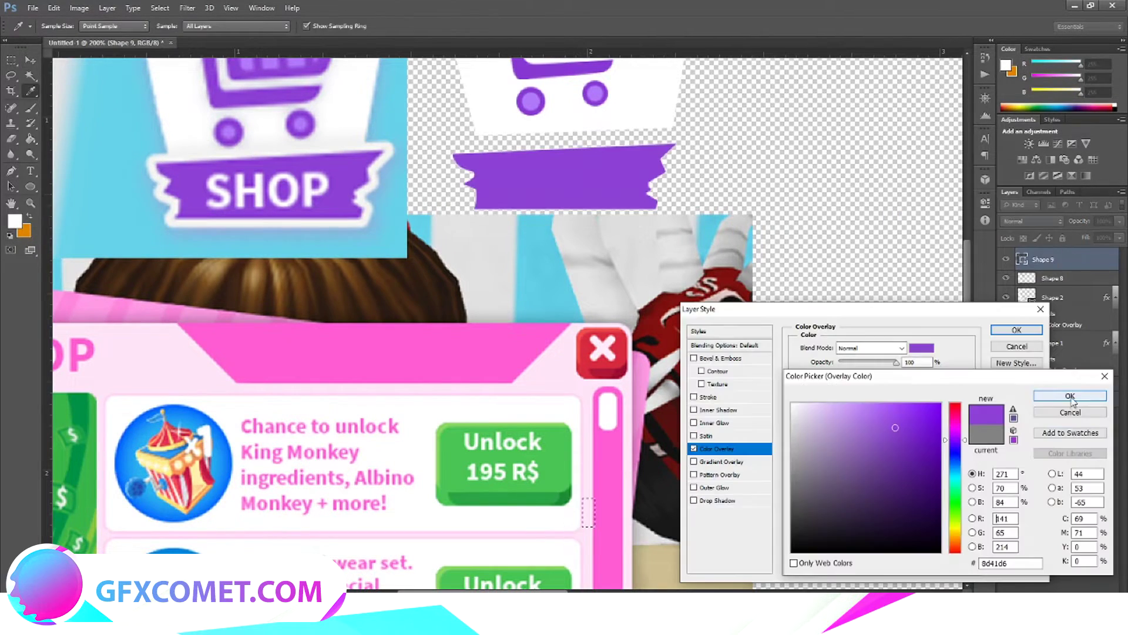
click(1070, 390)
click(1016, 330)
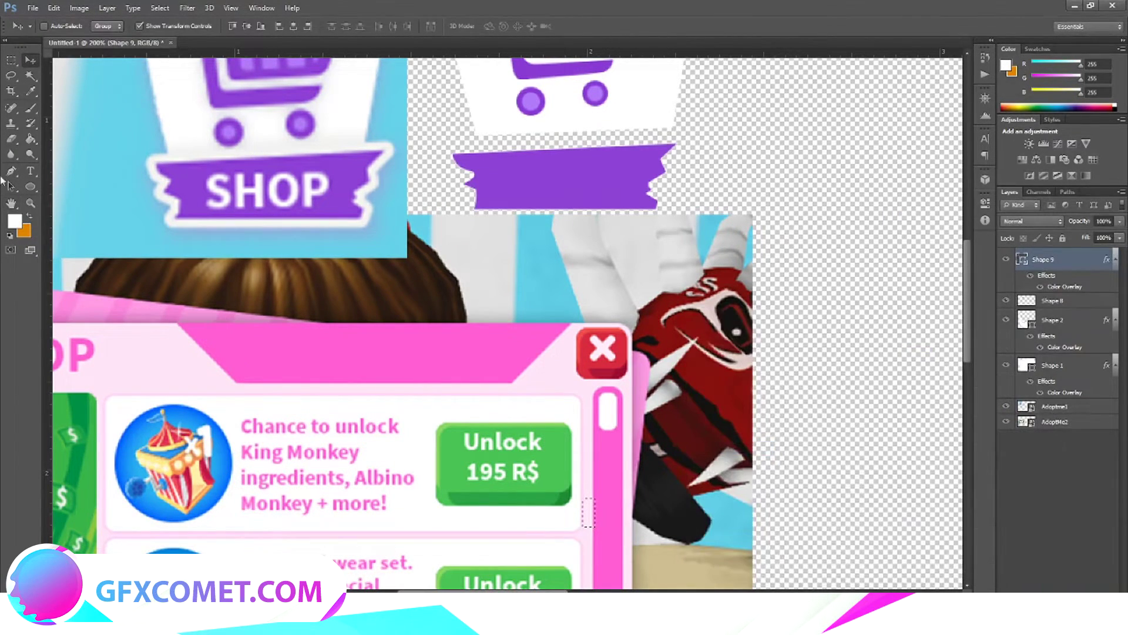
- Add the text "SHOP" below the new banner and select all of its characters
click(31, 171)
click(450, 285)
text(SHOP)
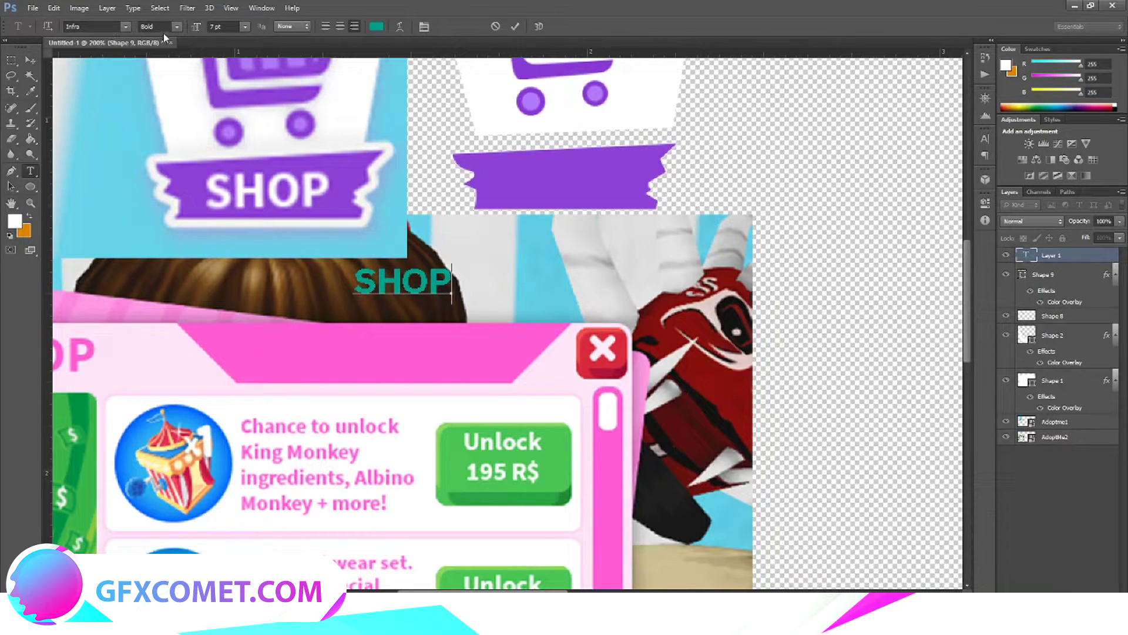
key(ctrl+a)
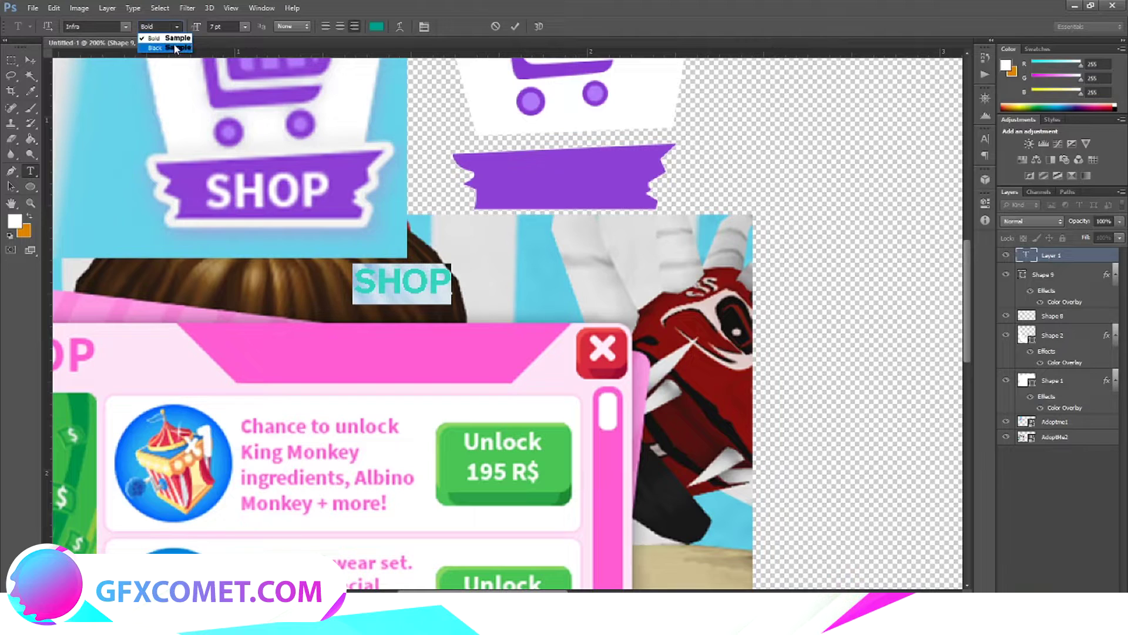
- Try the Black font style on the SHOP text and return it to Bold
click(175, 48)
click(177, 27)
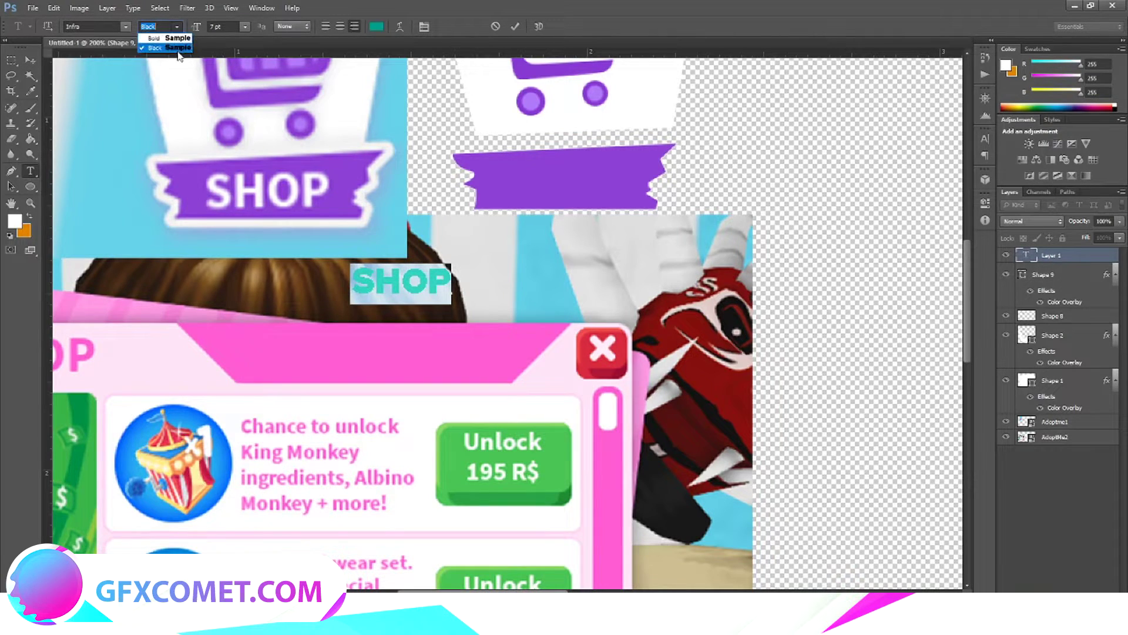
click(160, 39)
- Set the SHOP text's anti-aliasing to Strong and finish editing the text
click(292, 27)
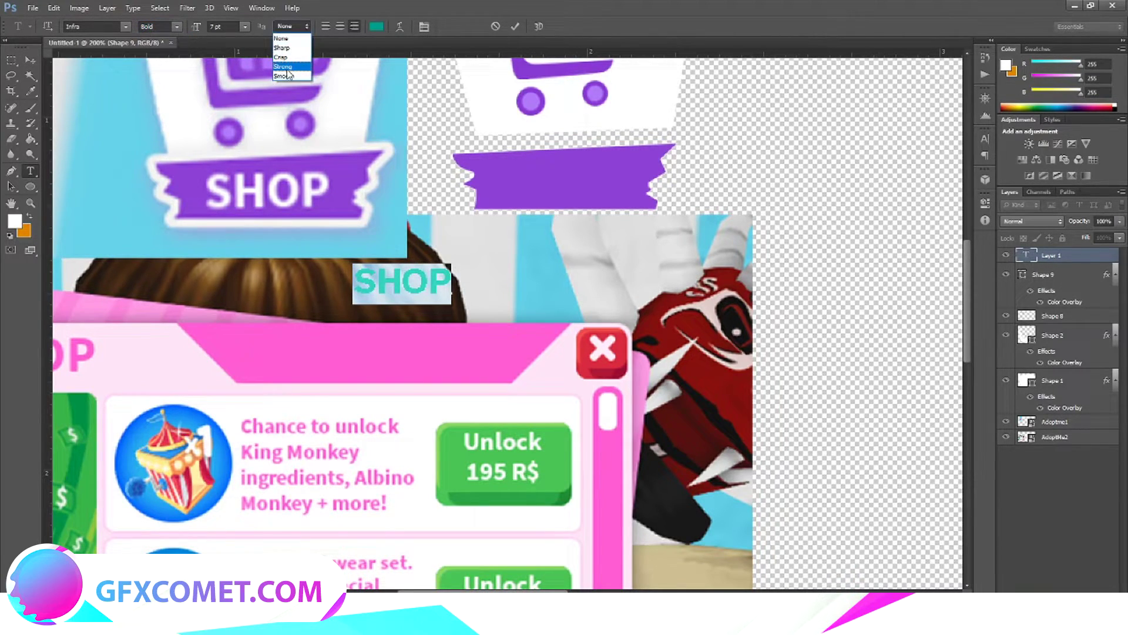
click(286, 68)
click(30, 60)
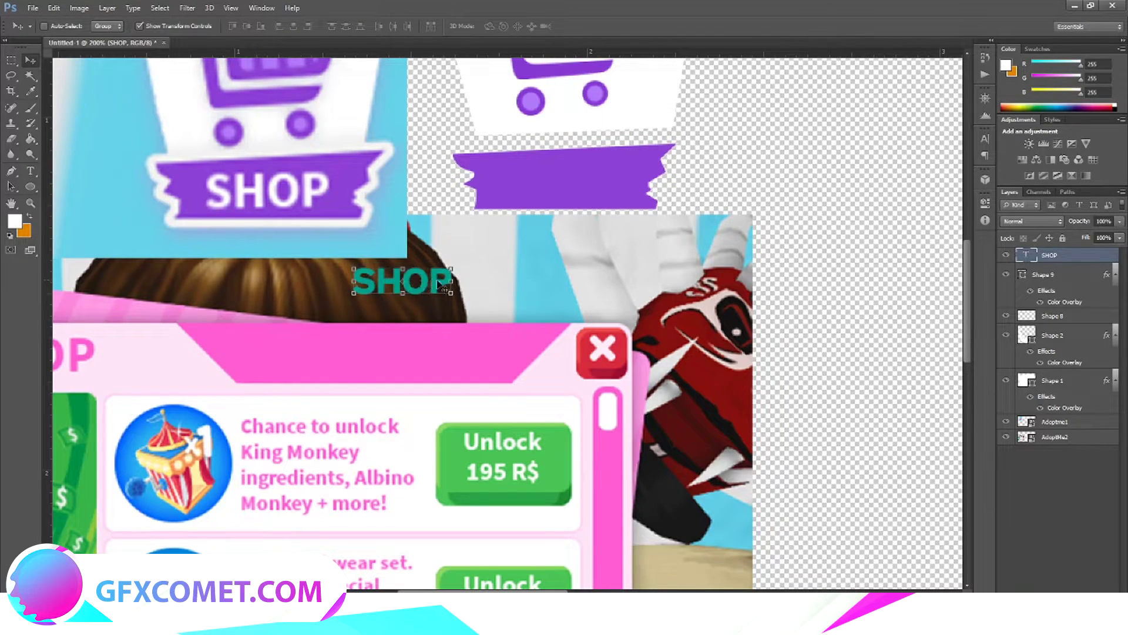
- Move the SHOP text onto the purple banner and enlarge it slightly to match the reference lettering
drag(443, 283, 599, 182)
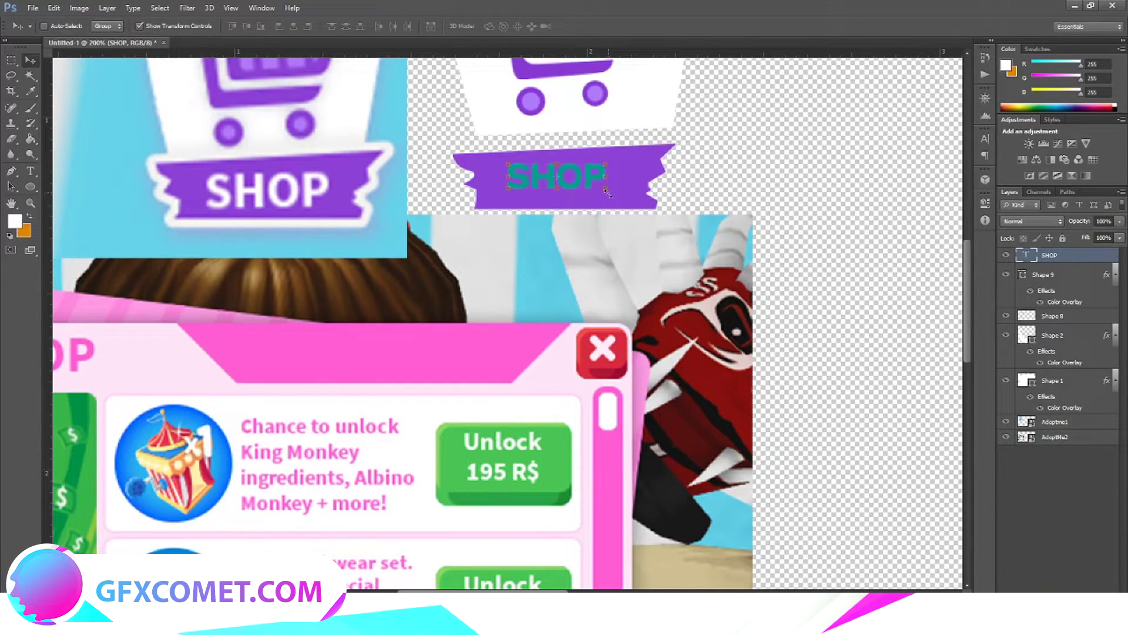
key(ctrl+t)
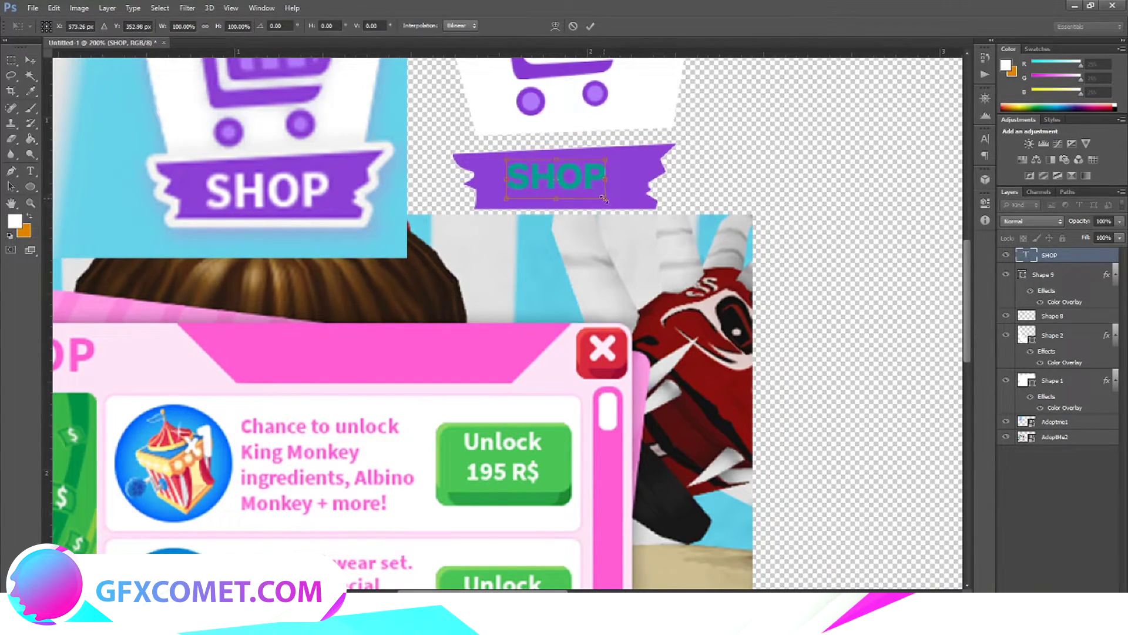
mouse_move(604, 200)
mouse_down()
mouse_move(614, 203)
mouse_move(605, 181)
mouse_up()
key(v)
key(Return)
- Apply a white Color Overlay to the SHOP text layer
right_click(1075, 255)
click(993, 156)
click(717, 449)
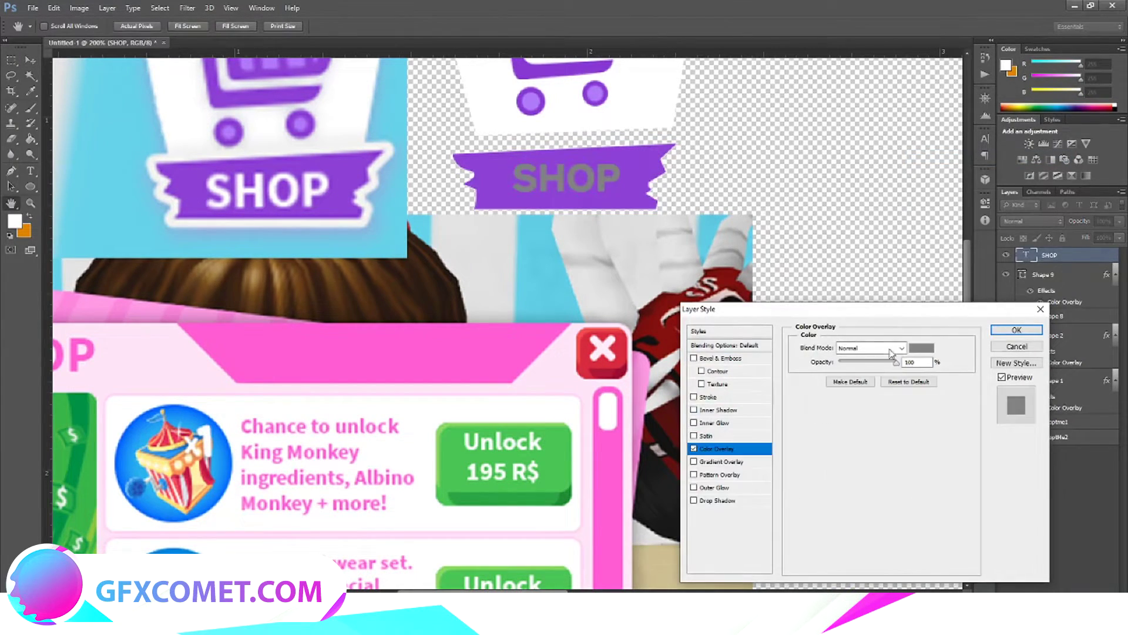
click(922, 348)
click(792, 402)
click(1068, 395)
click(1017, 330)
- Merge the SHOP text with the purple banner shape into one layer
shift+click(1075, 303)
right_click(1075, 303)
click(964, 428)
- Move the SHOP banner up over the bottom edge of the white paper and enlarge it to about 109%
scroll(636, 272, up, 2)
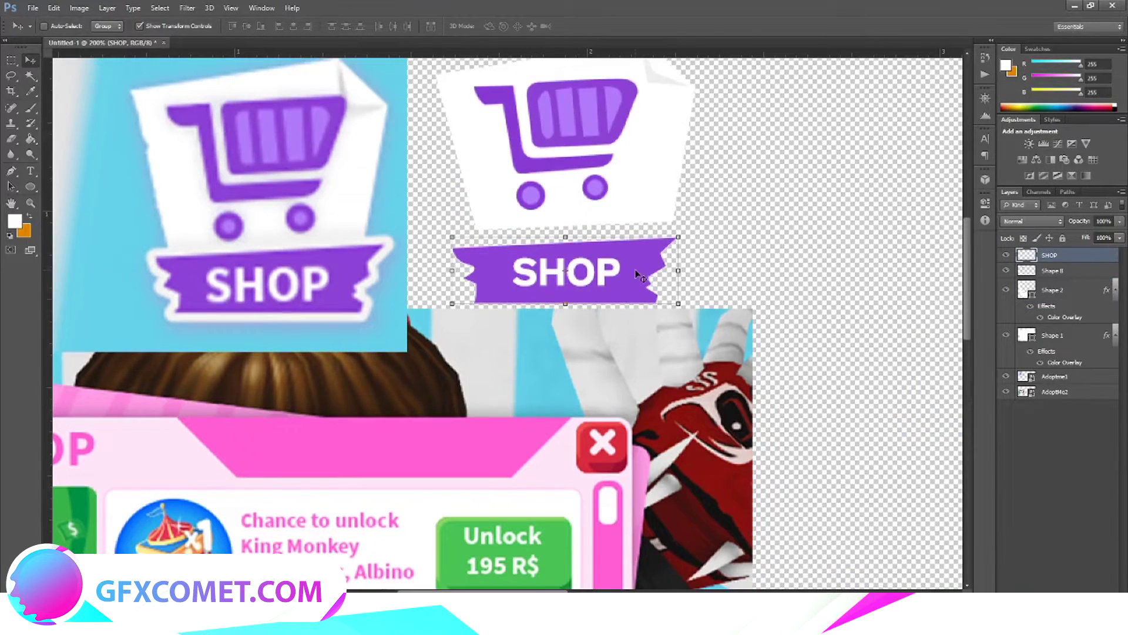
drag(639, 275, 648, 254)
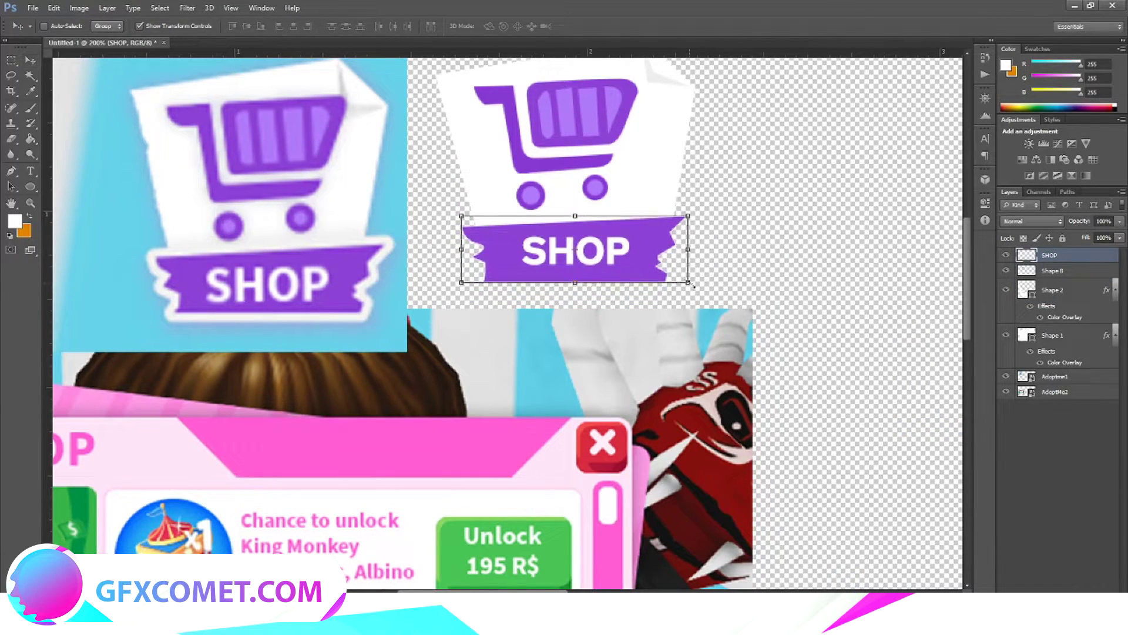
drag(692, 285, 713, 292)
drag(657, 266, 646, 267)
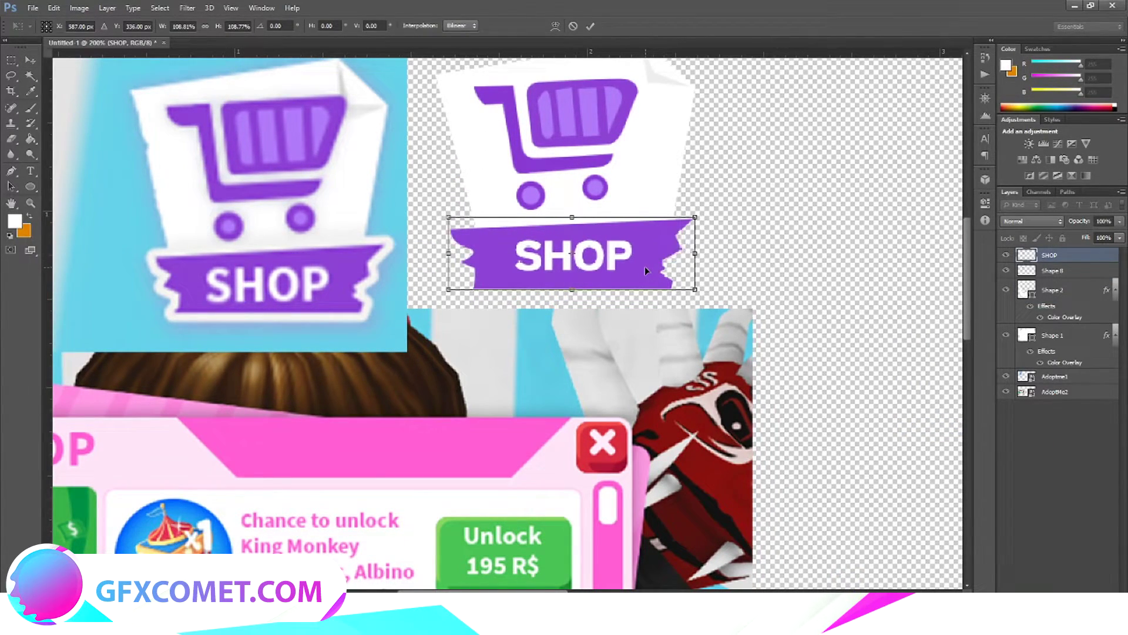
key(Return)
- Add a white outside Stroke to the SHOP banner layer, thinned to match the reference outline
right_click(1058, 256)
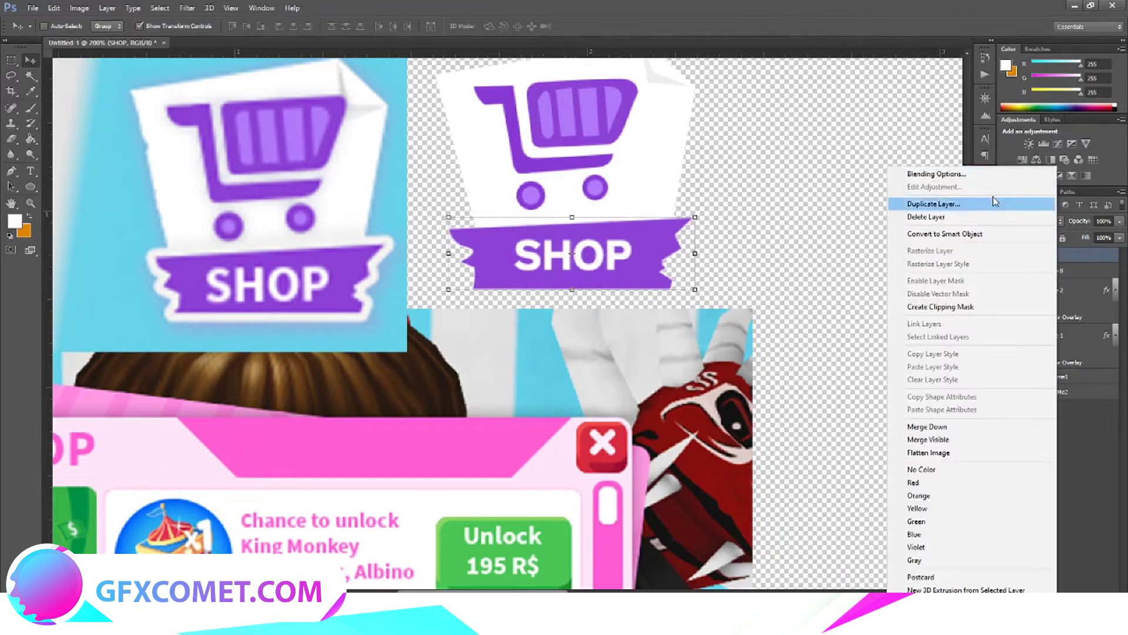
click(929, 171)
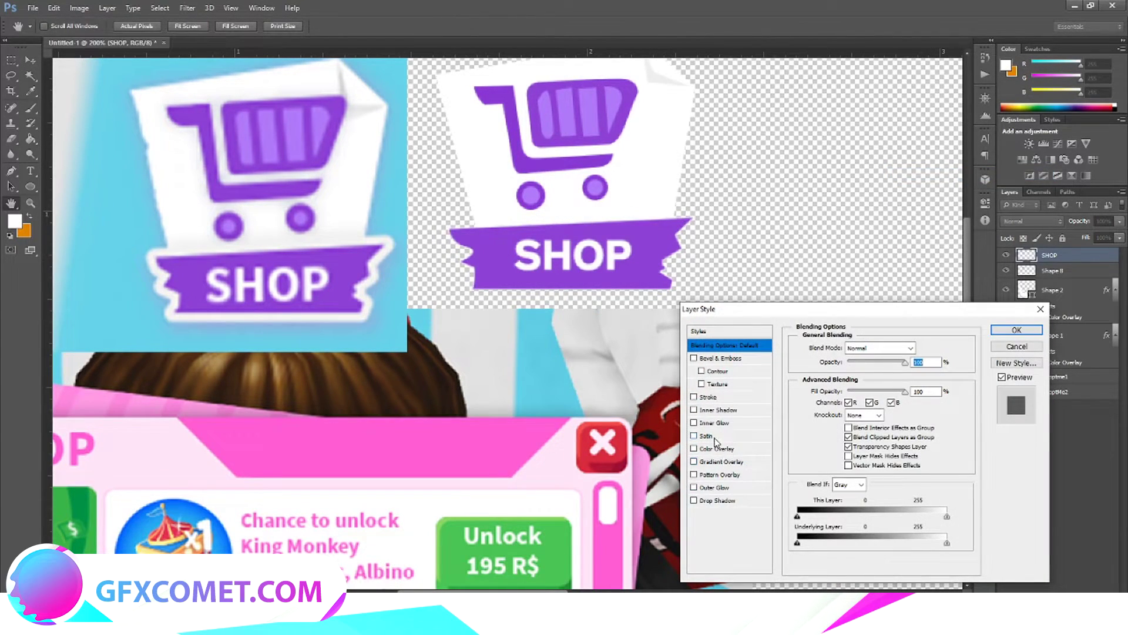
click(713, 397)
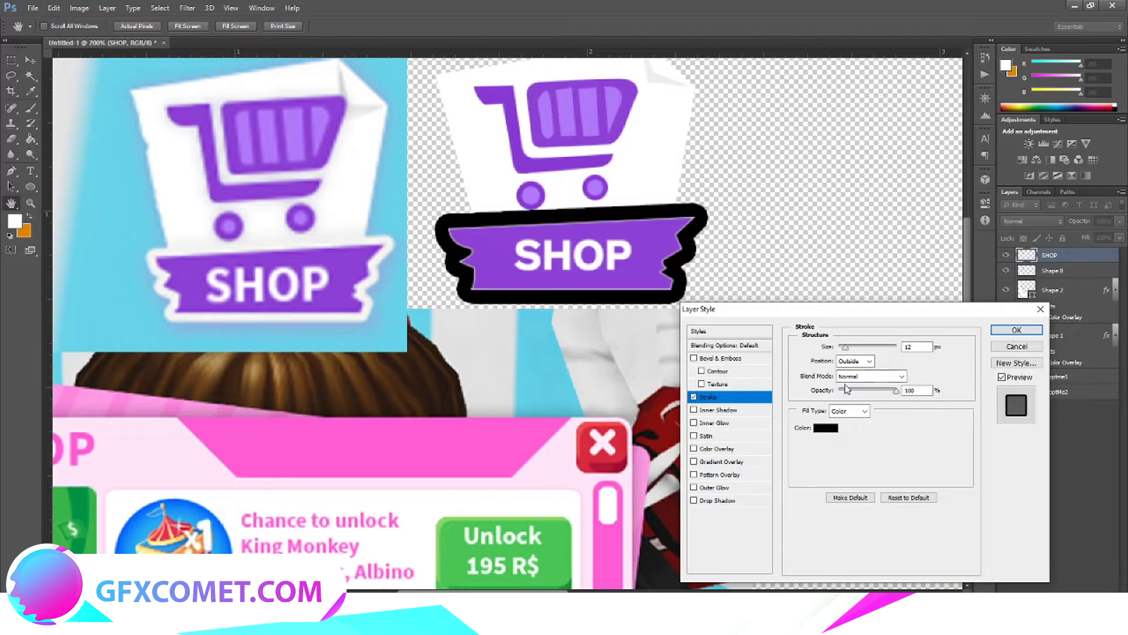
click(834, 427)
click(658, 181)
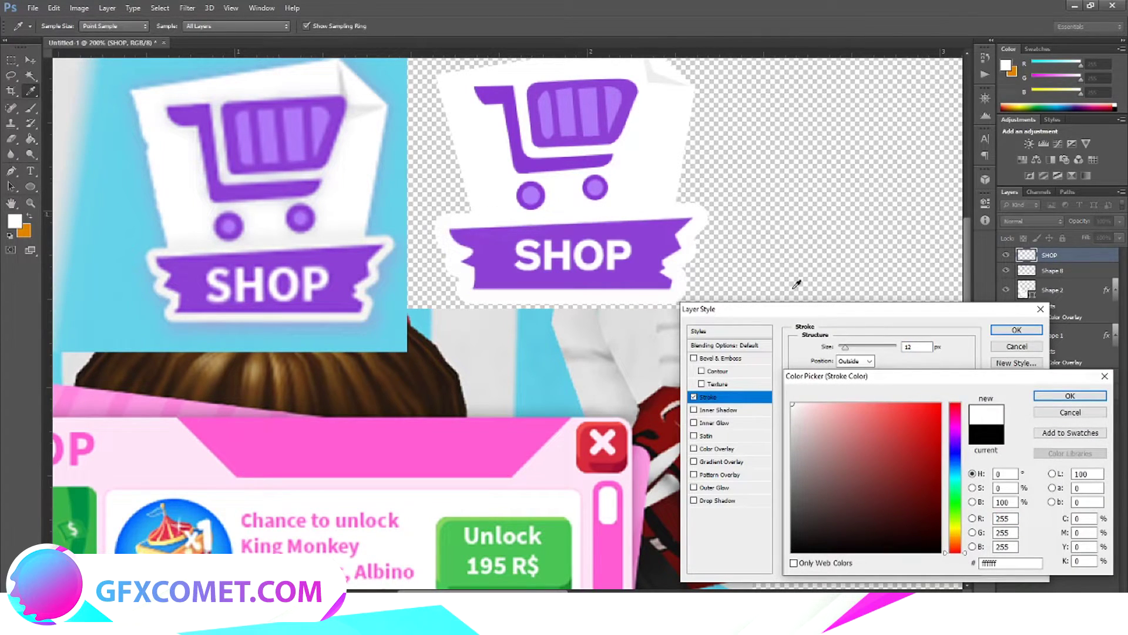
click(1070, 396)
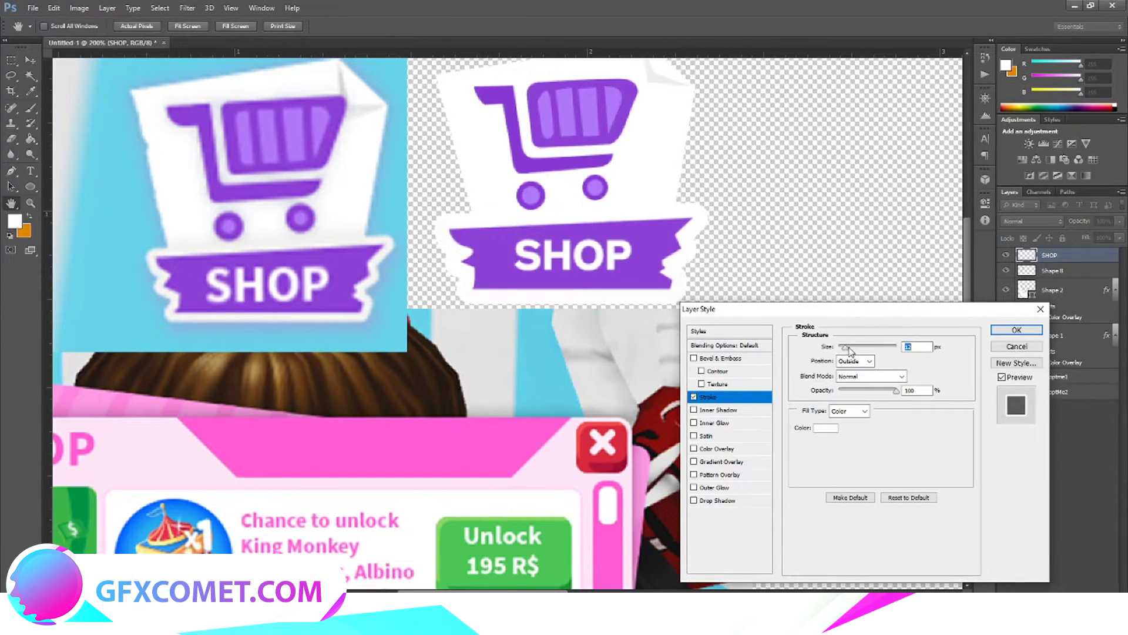
drag(851, 351, 844, 350)
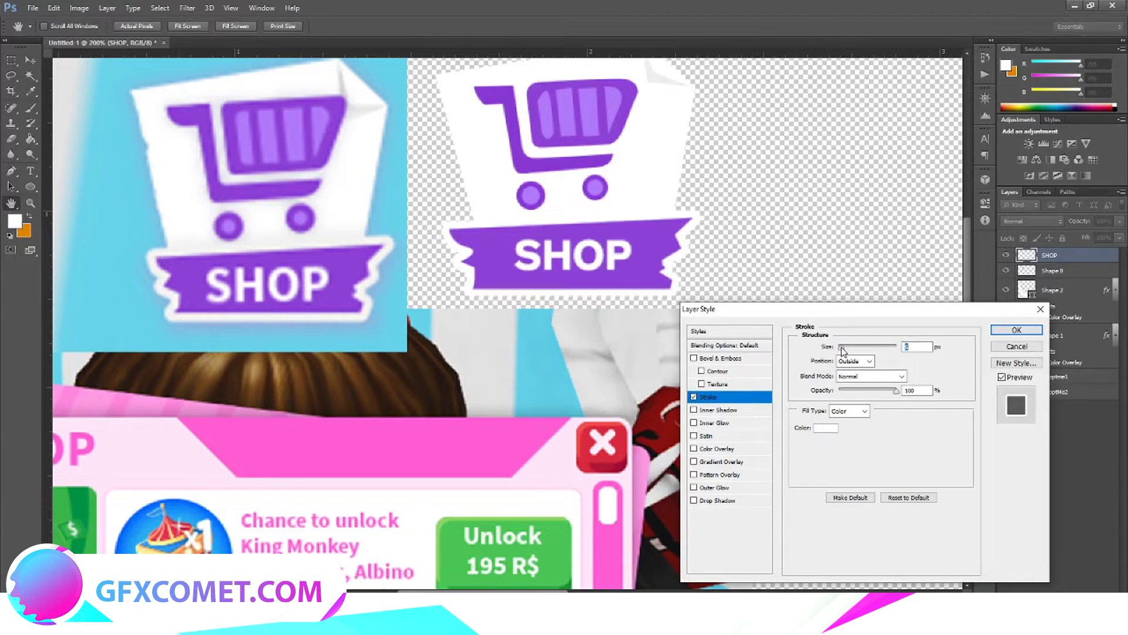
click(1017, 330)
key(v)
scroll(405, 367, up, 3)
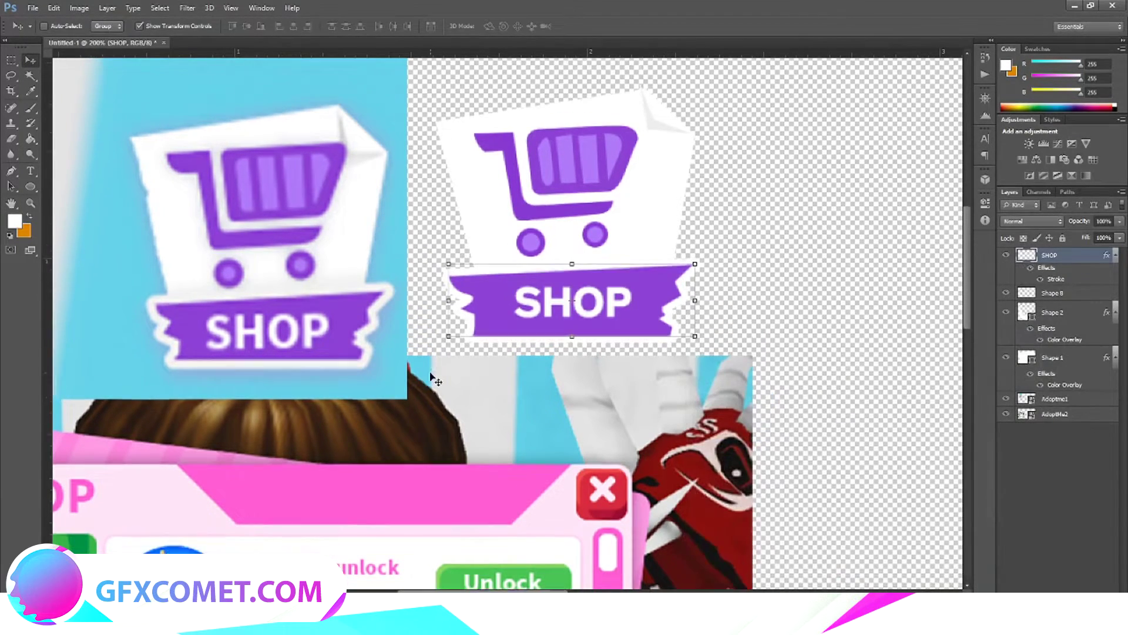
- Switch to the Eraser and rasterize the layer style of the SHOP banner layer
click(12, 60)
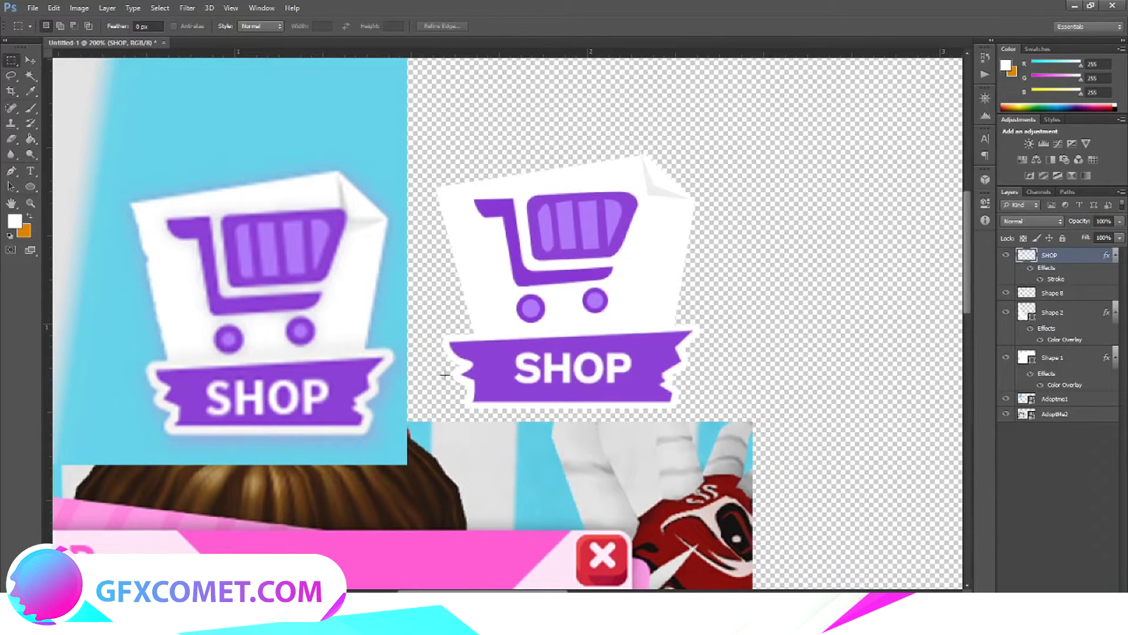
scroll(497, 411, down, 4)
scroll(499, 411, up, 1)
scroll(503, 410, up, 2)
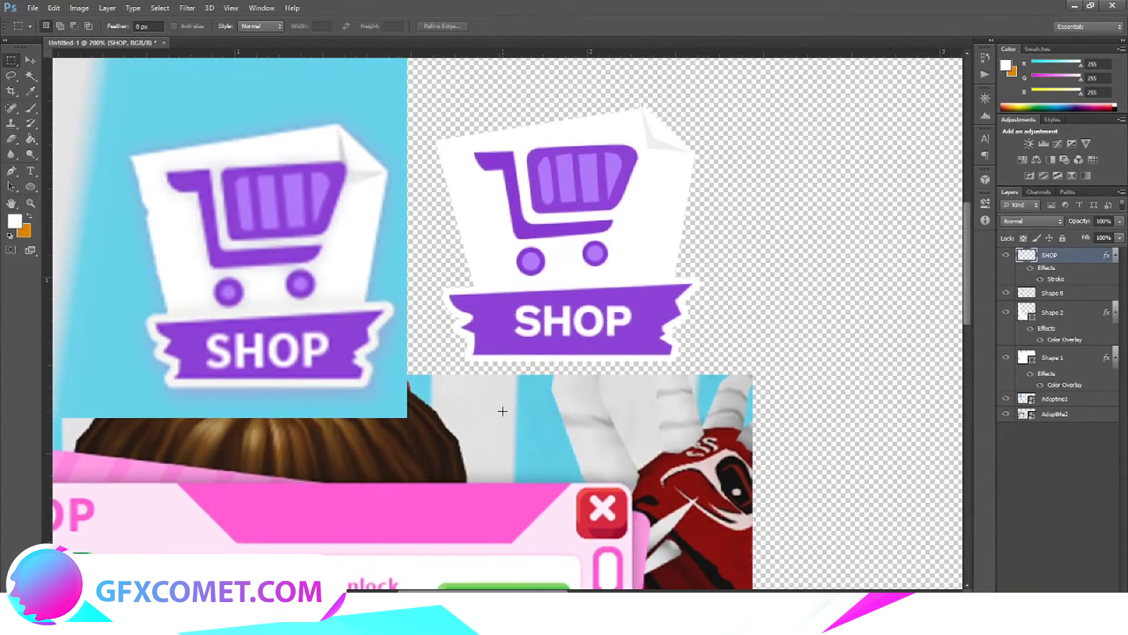
click(12, 139)
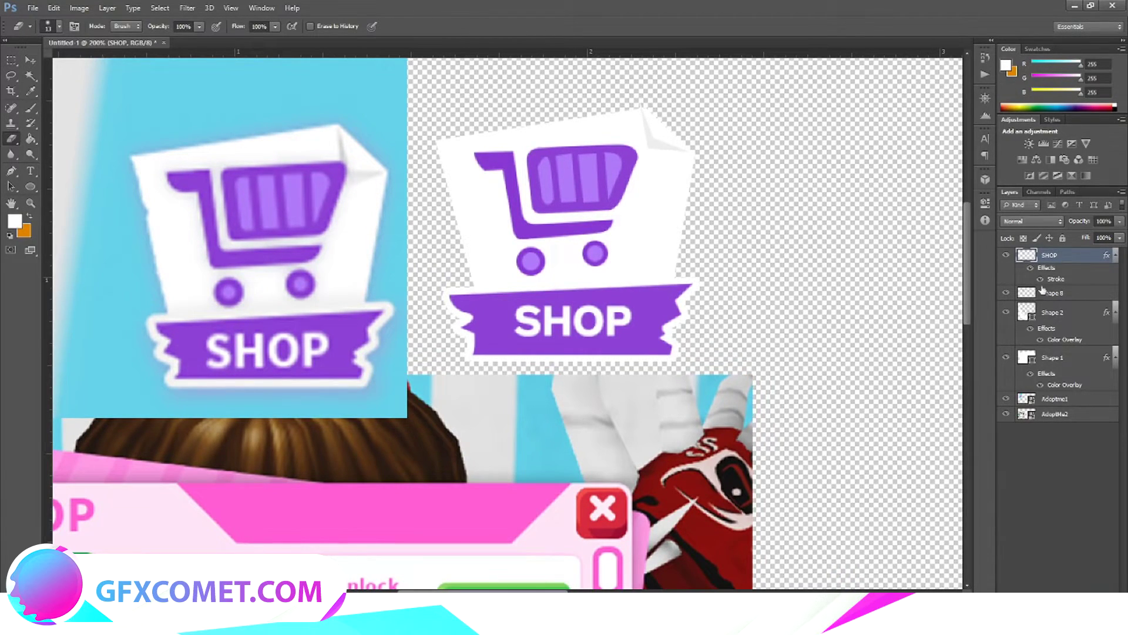
right_click(1055, 256)
click(993, 282)
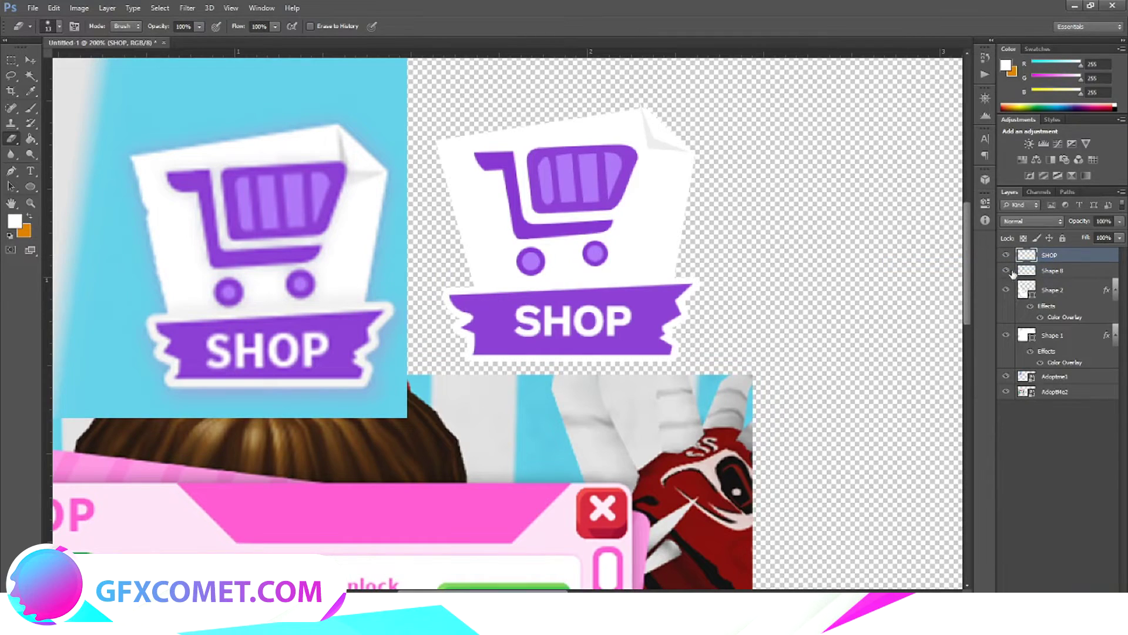
- Check the contents of the Shape 8 and Shape 2 layers by toggling their visibility, and rasterize Shape 2's layer style
click(1006, 272)
click(1008, 272)
click(1004, 291)
right_click(1052, 292)
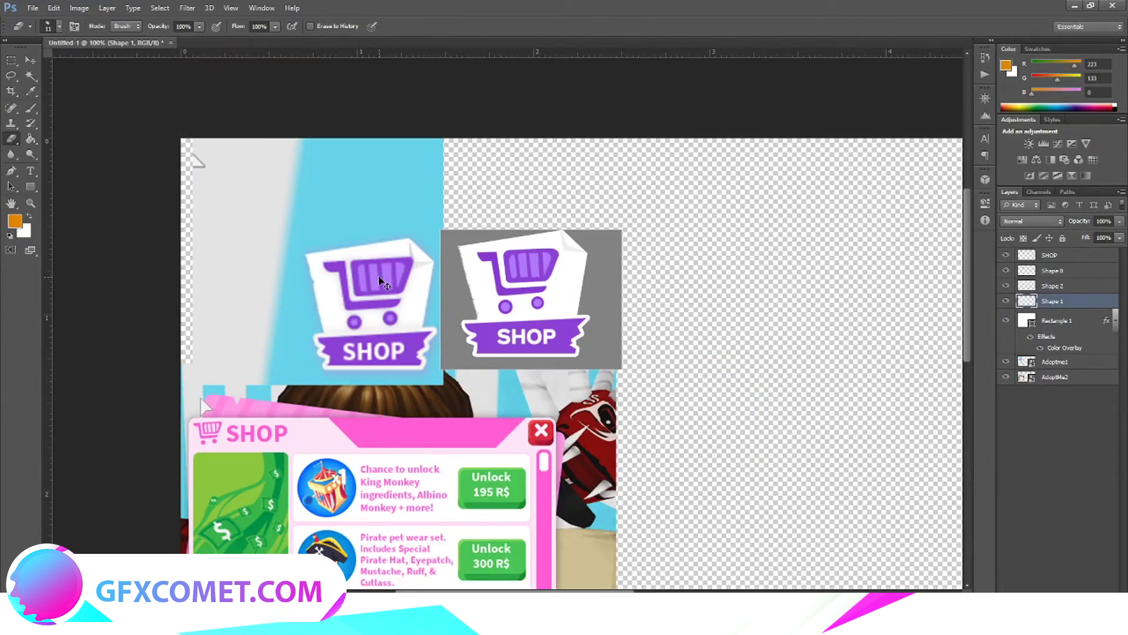
- Roughen the left edge of the white paper on Shape 1 with the Eraser to imitate the reference's torn edge
key(ctrl+plus)
key(ctrl+plus)
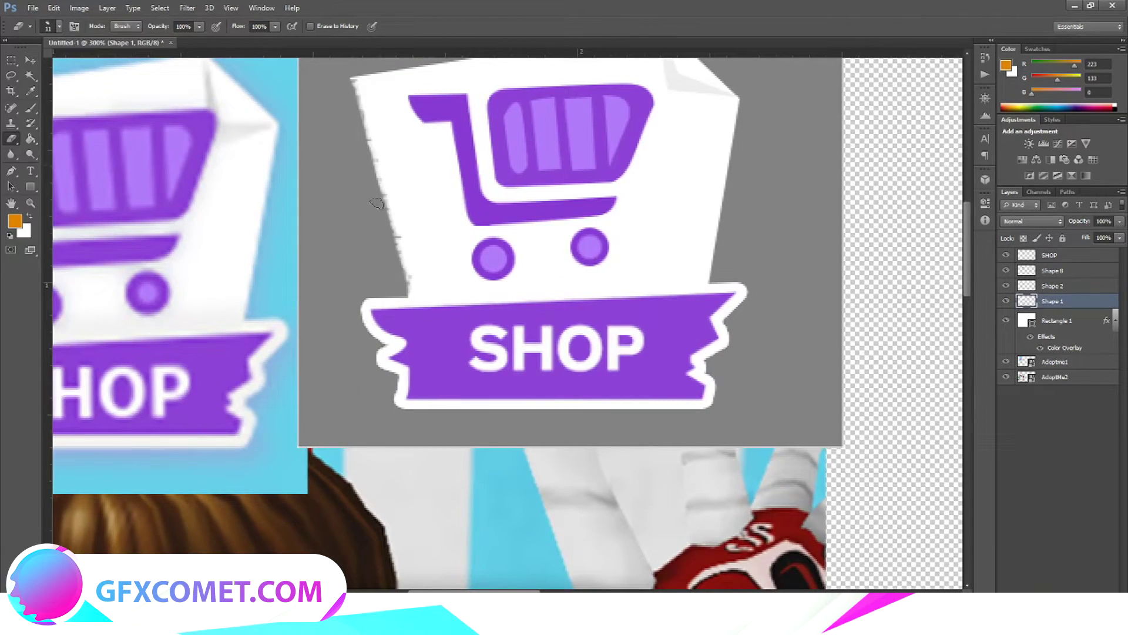
scroll(390, 235, up, 3)
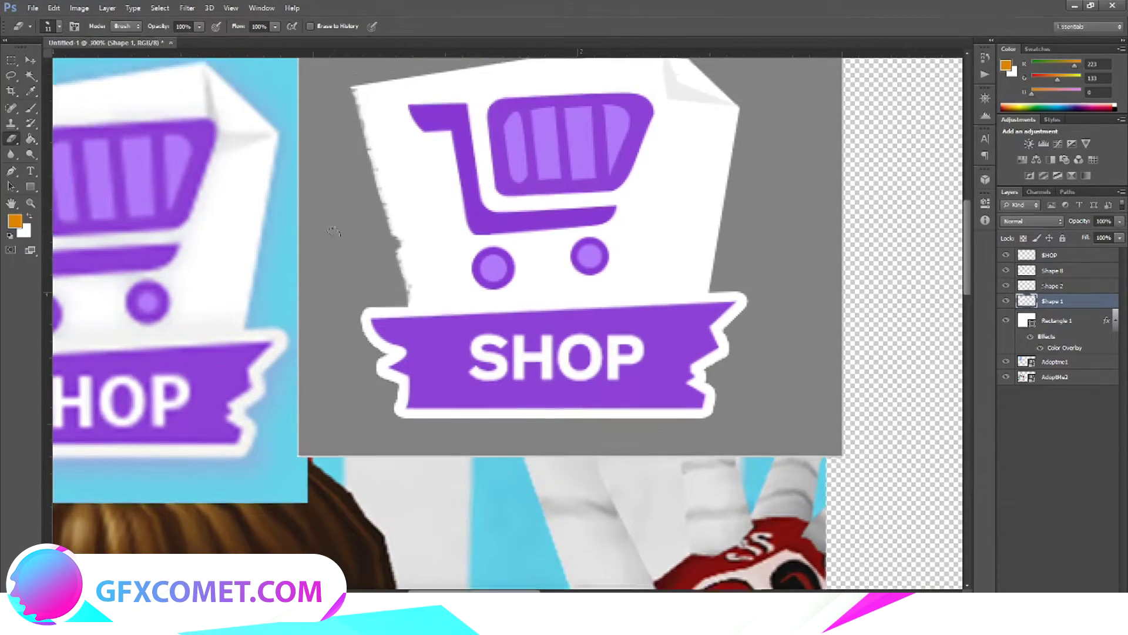
key(ctrl+minus)
key(ctrl+minus)
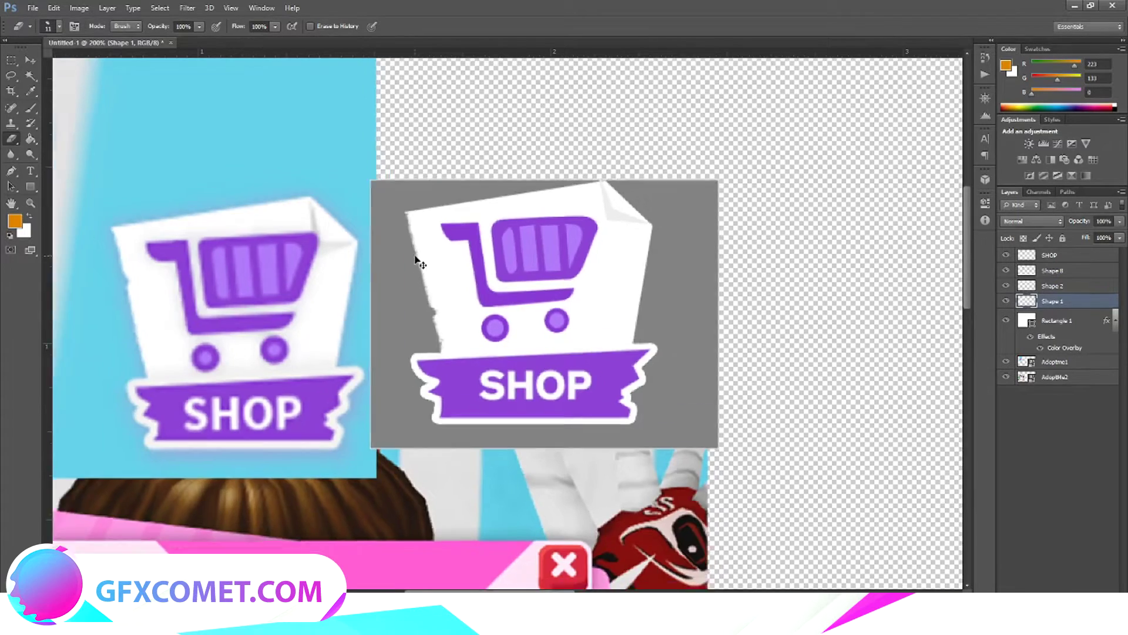
- Touch up the torn paper edge on Shape 1 using a small hard Brush in white sampled from the paper
key(ctrl+plus)
key(ctrl+plus)
click(31, 108)
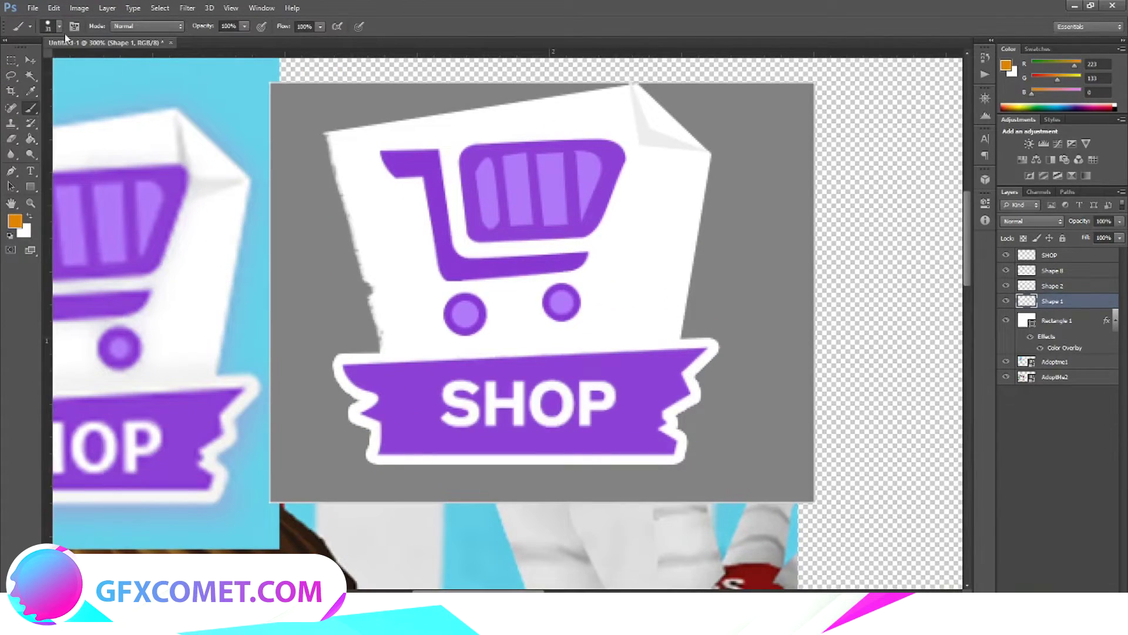
click(53, 26)
drag(34, 65, 20, 64)
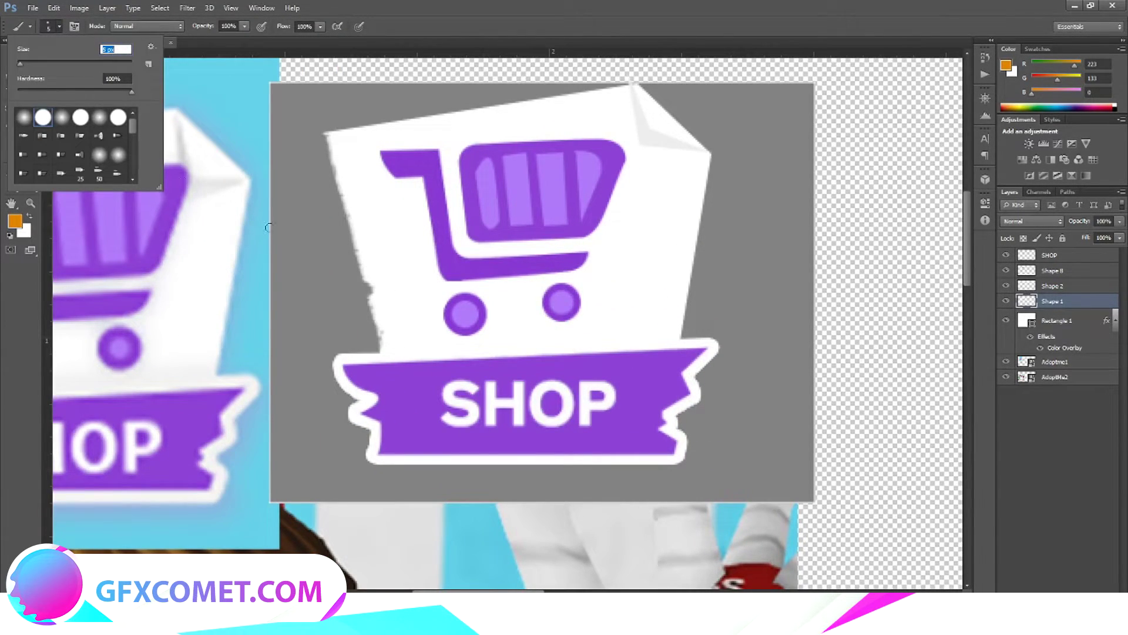
click(18, 222)
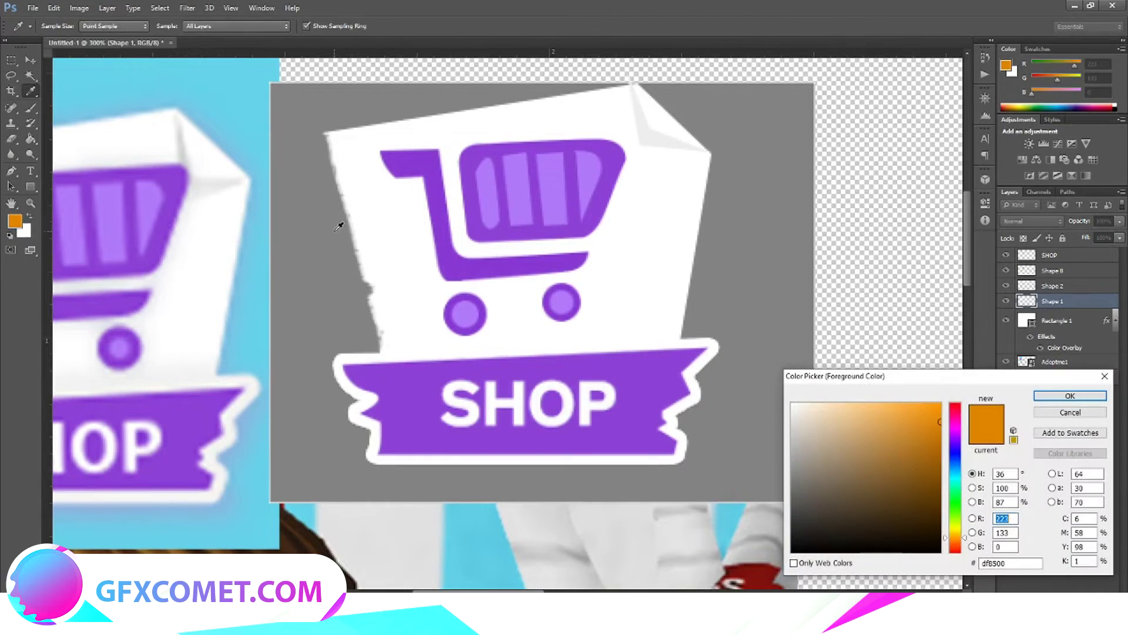
click(686, 289)
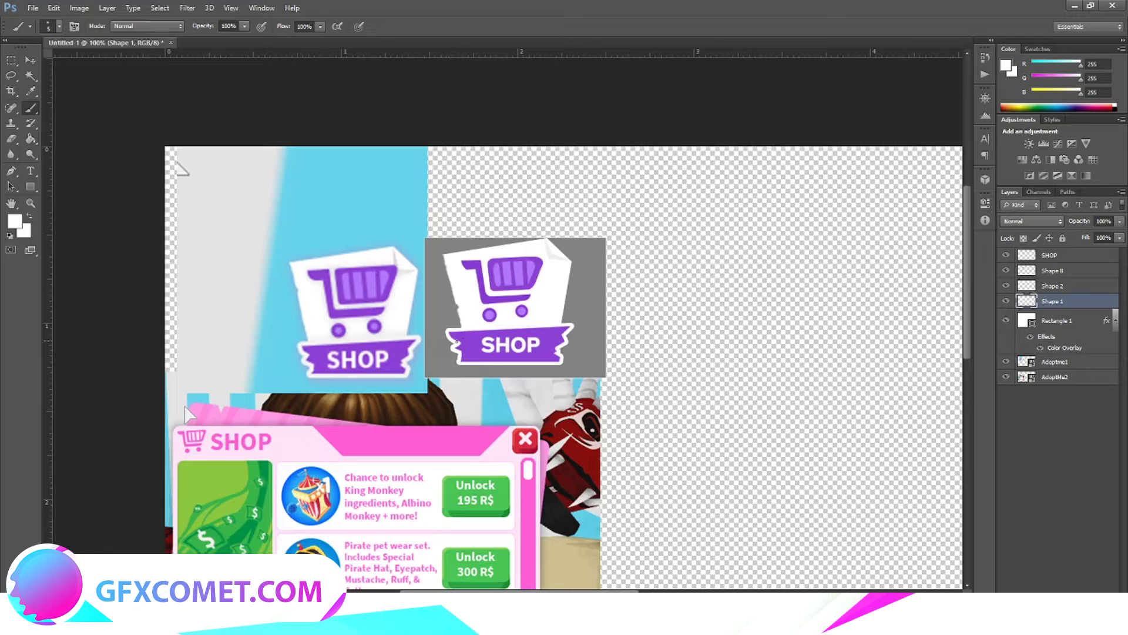
- Select the Shape 2 layer and compare the recreated shop icon with the reference at different magnifications
click(12, 60)
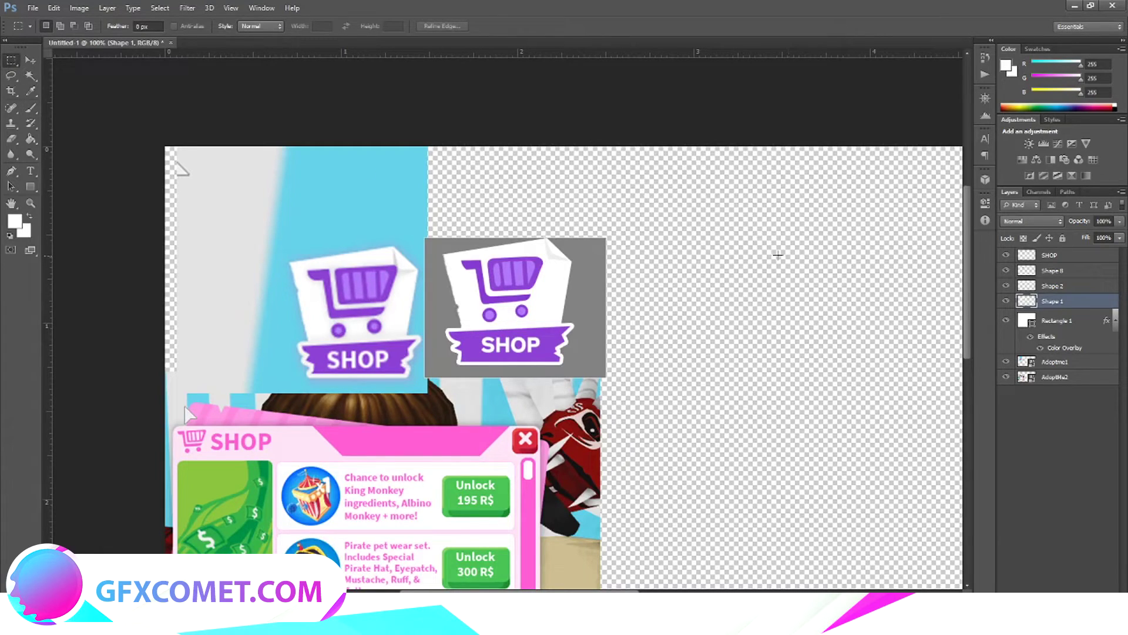
click(1053, 286)
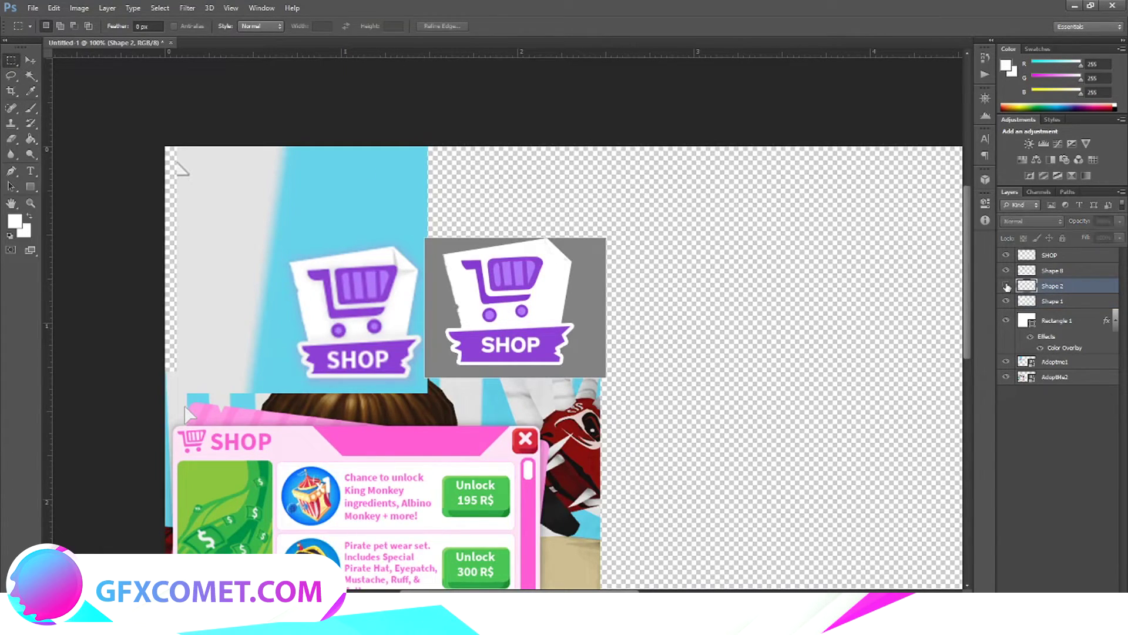
scroll(609, 228, up, 1)
scroll(609, 228, up, 1)
key(ctrl+plus)
key(ctrl+plus)
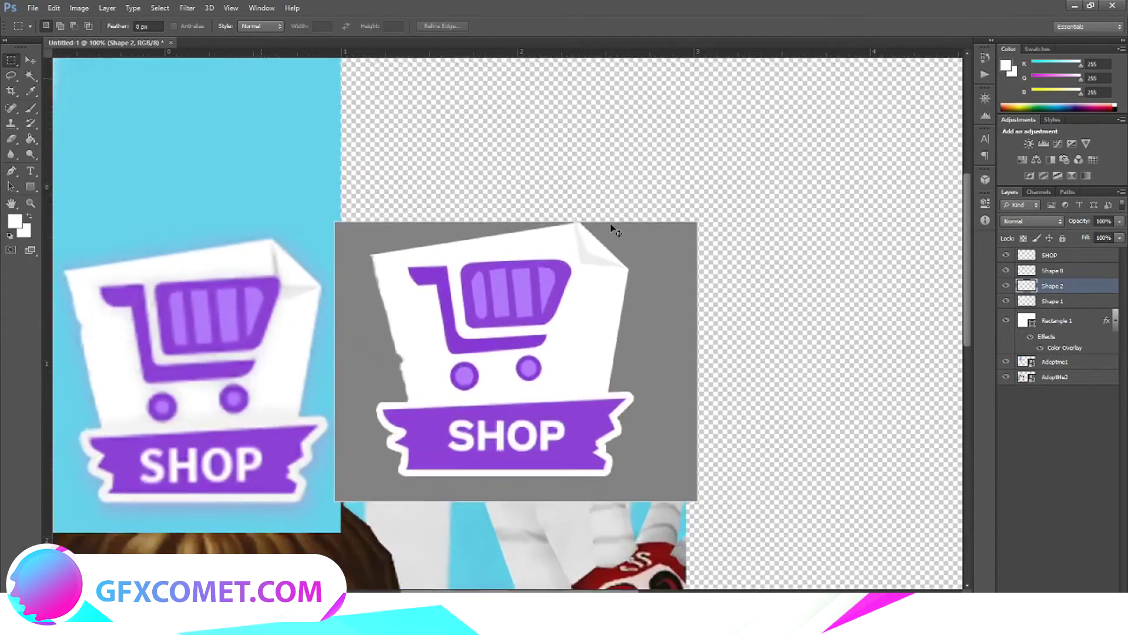
key(ctrl+t)
drag(603, 154, 603, 167)
key(Return)
key(ctrl+minus)
key(ctrl+minus)
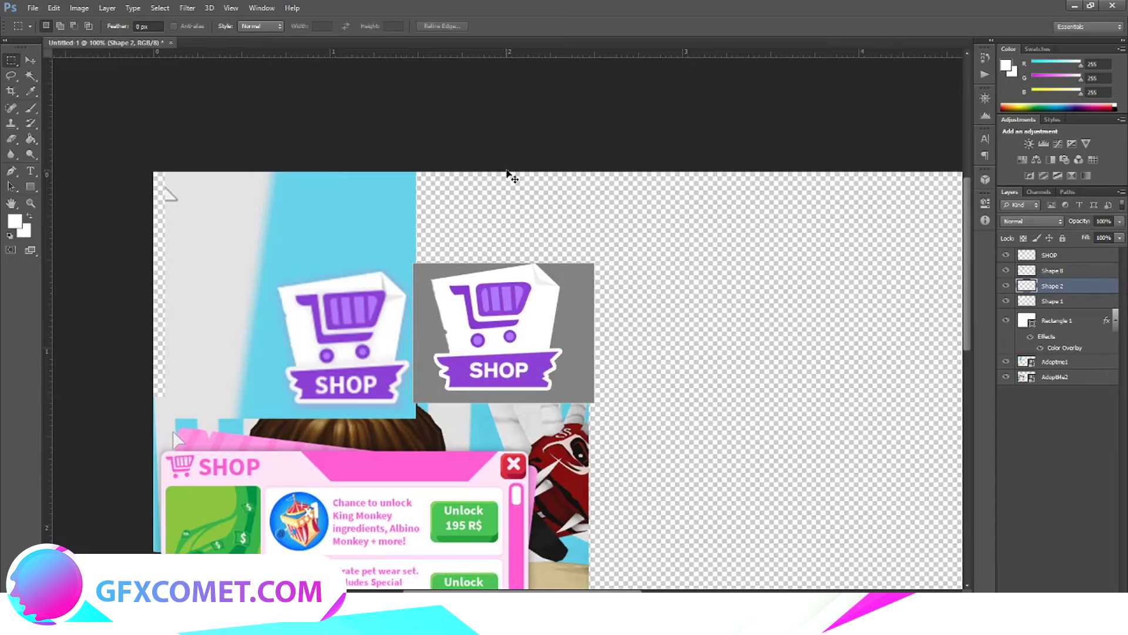
key(ctrl+plus)
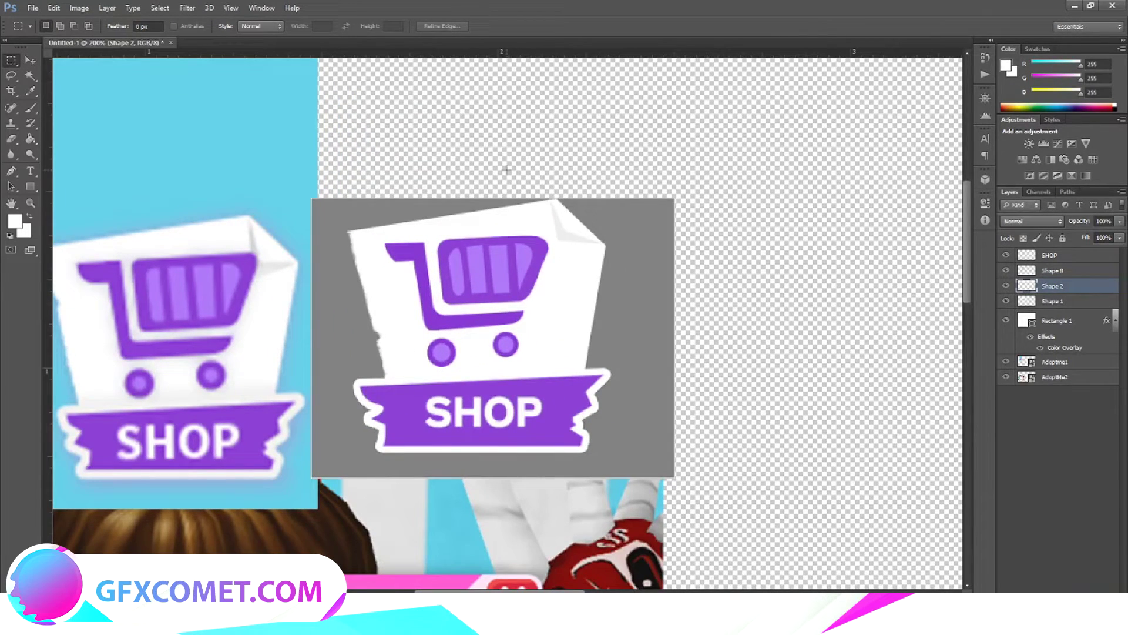
- Try to merge all layers from Rectangle 1 up to SHOP into a single layer
click(1071, 331)
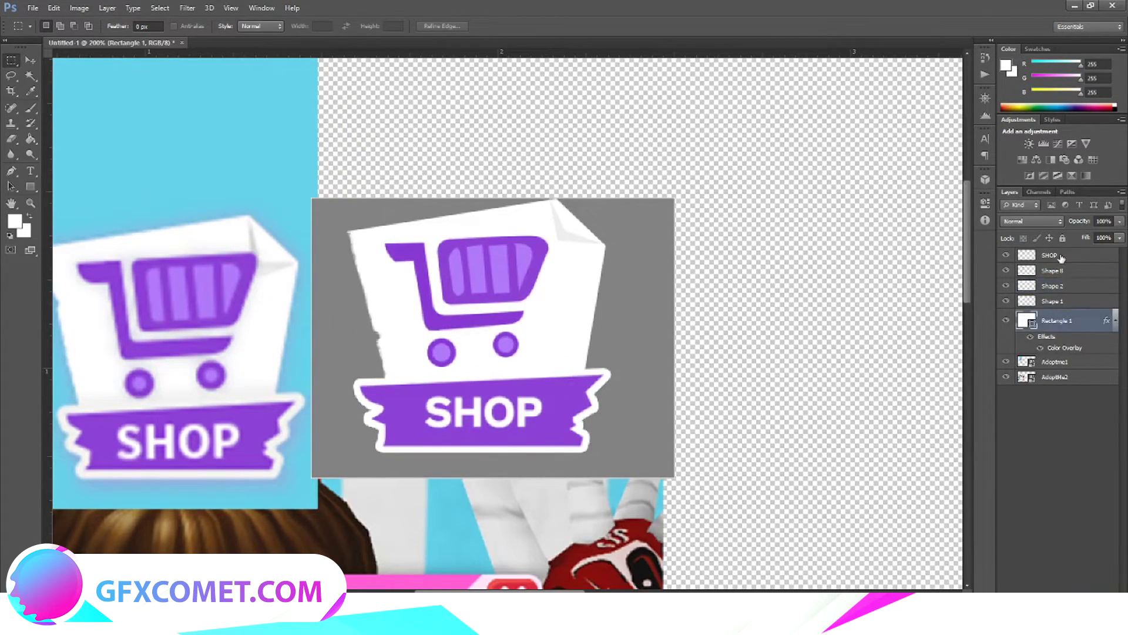
shift+click(1061, 256)
right_click(1060, 257)
click(951, 426)
scroll(309, 299, down, 1)
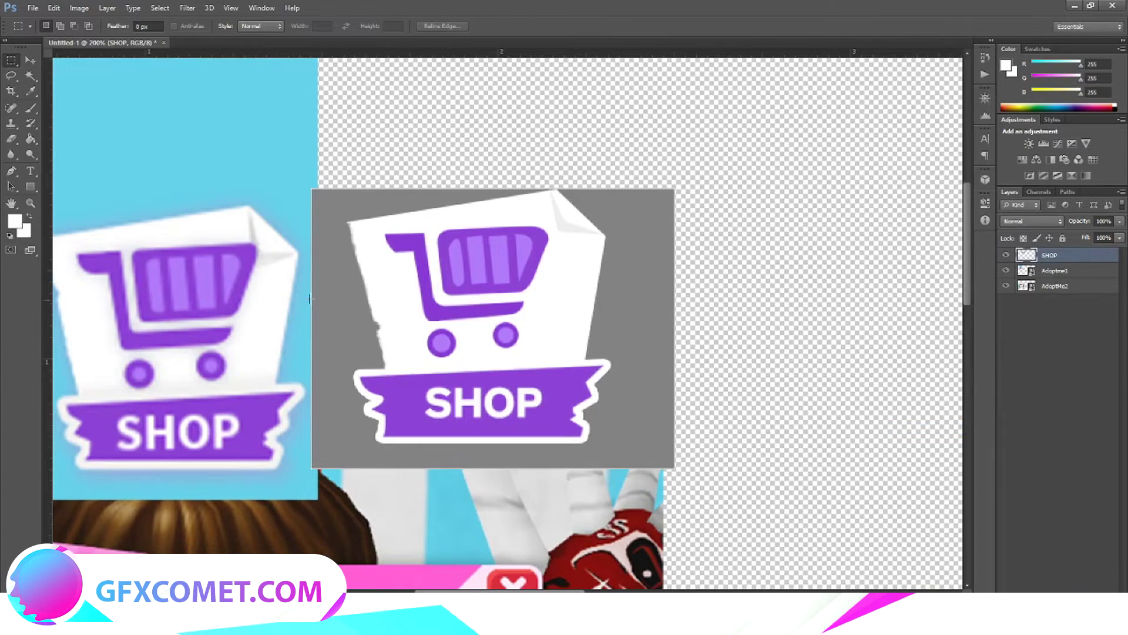
scroll(274, 480, up, 1)
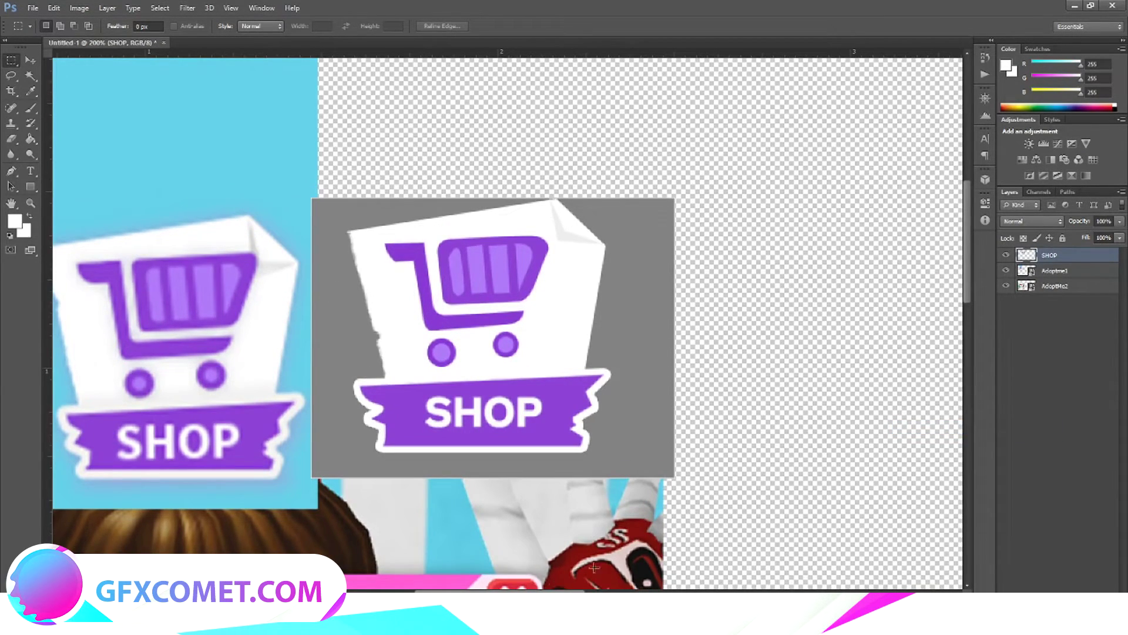
- Try a Drop Shadow on the merged icon layer and discard the layer style changes
right_click(1032, 265)
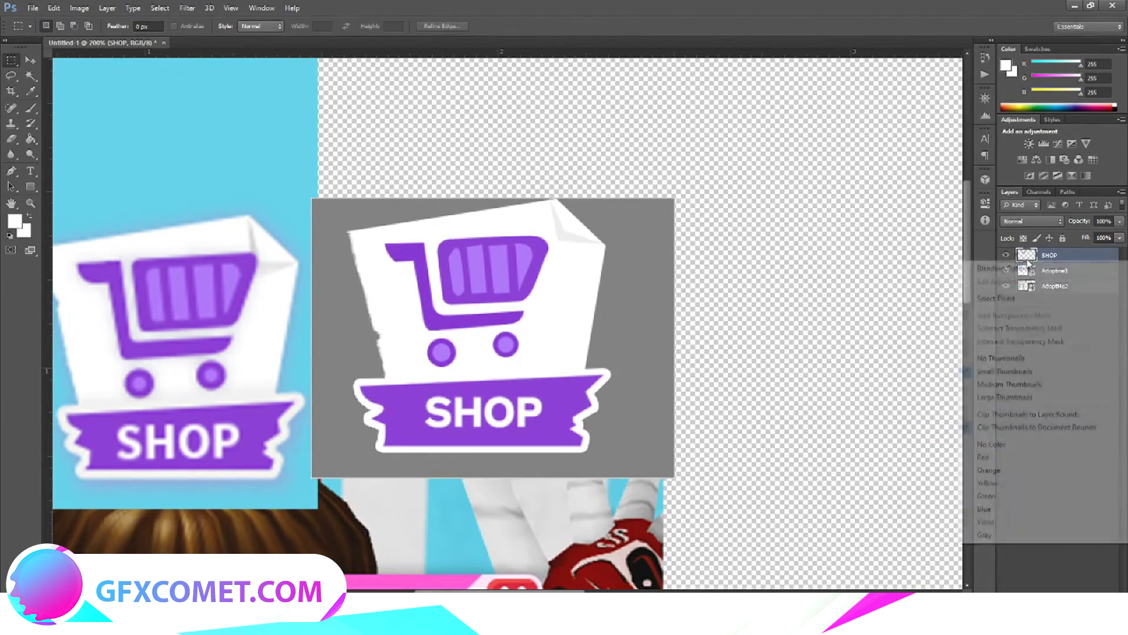
click(1023, 262)
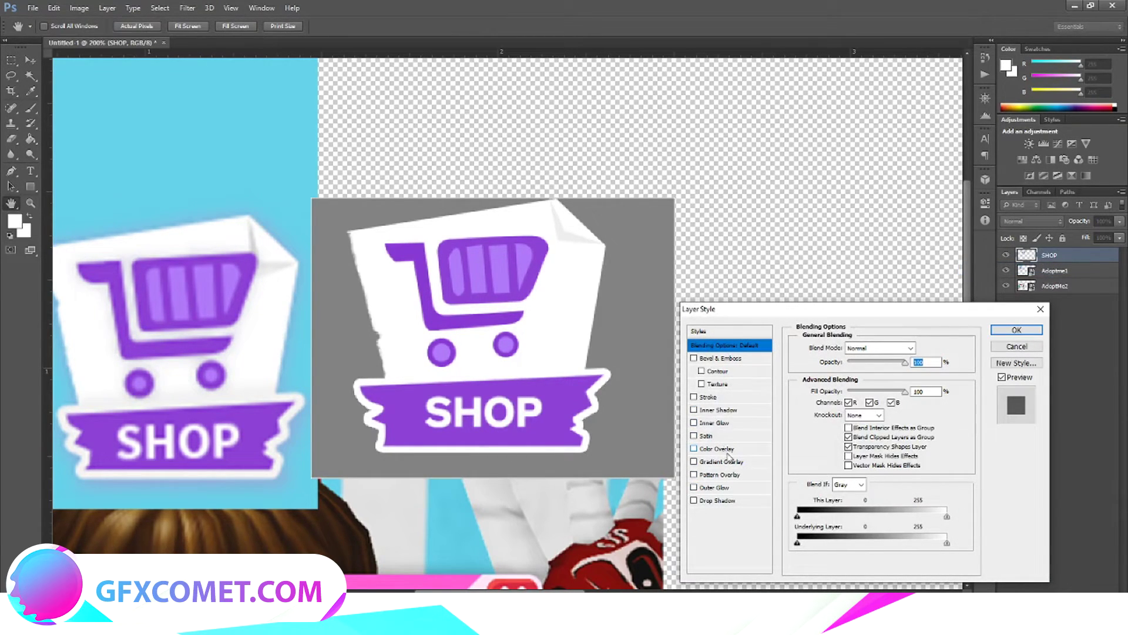
click(723, 501)
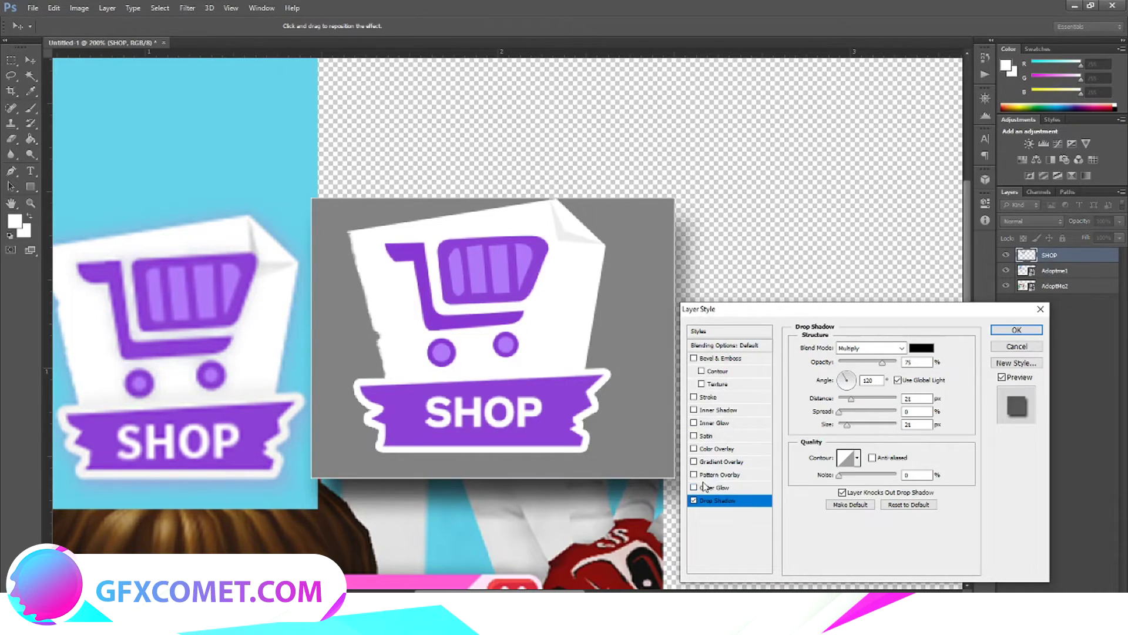
click(1040, 309)
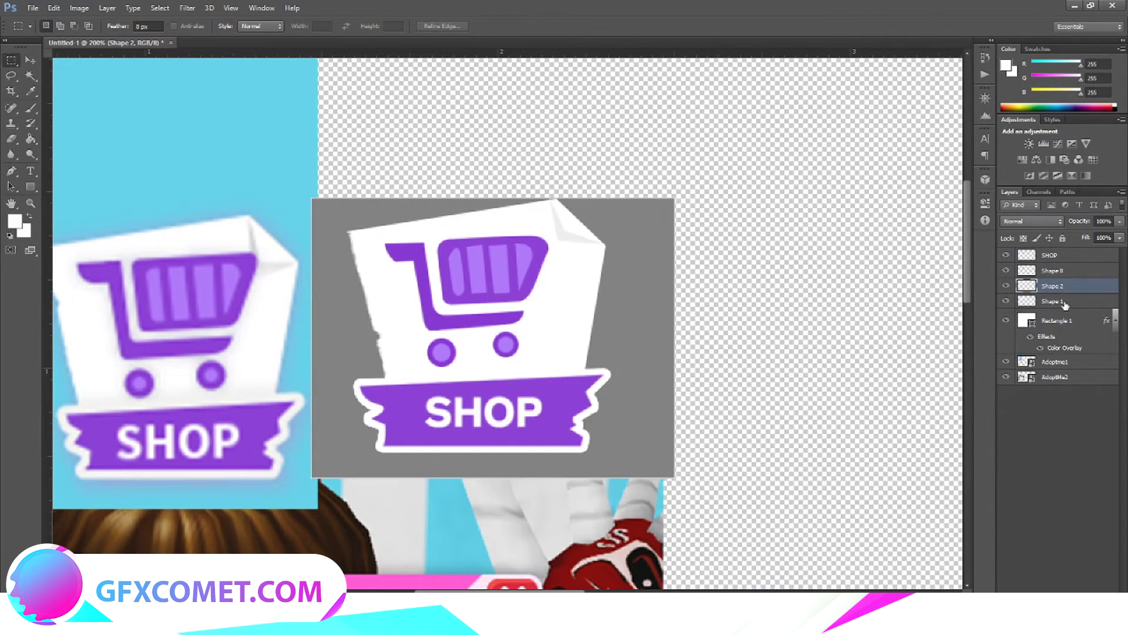
- Merge the layers from Shape 1 up to SHOP into a single layer, leaving Rectangle 1 separate
click(1063, 301)
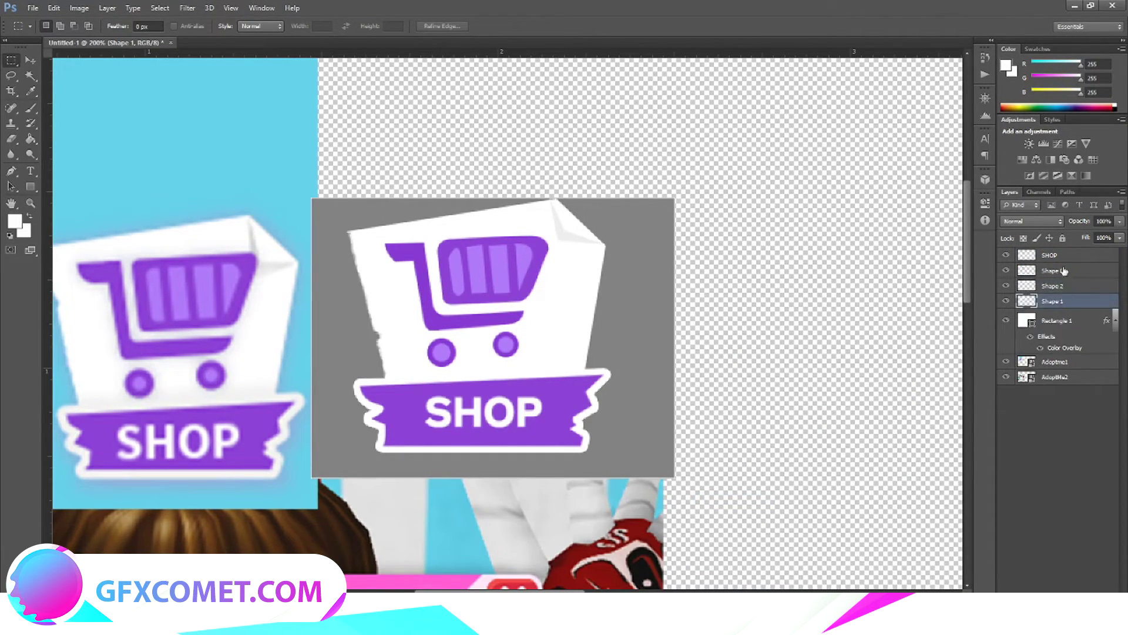
shift+click(1064, 255)
right_click(1063, 255)
click(969, 429)
- Add a Drop Shadow to the merged SHOP layer with a 90° angle and the distance reduced to nearly zero
right_click(1047, 265)
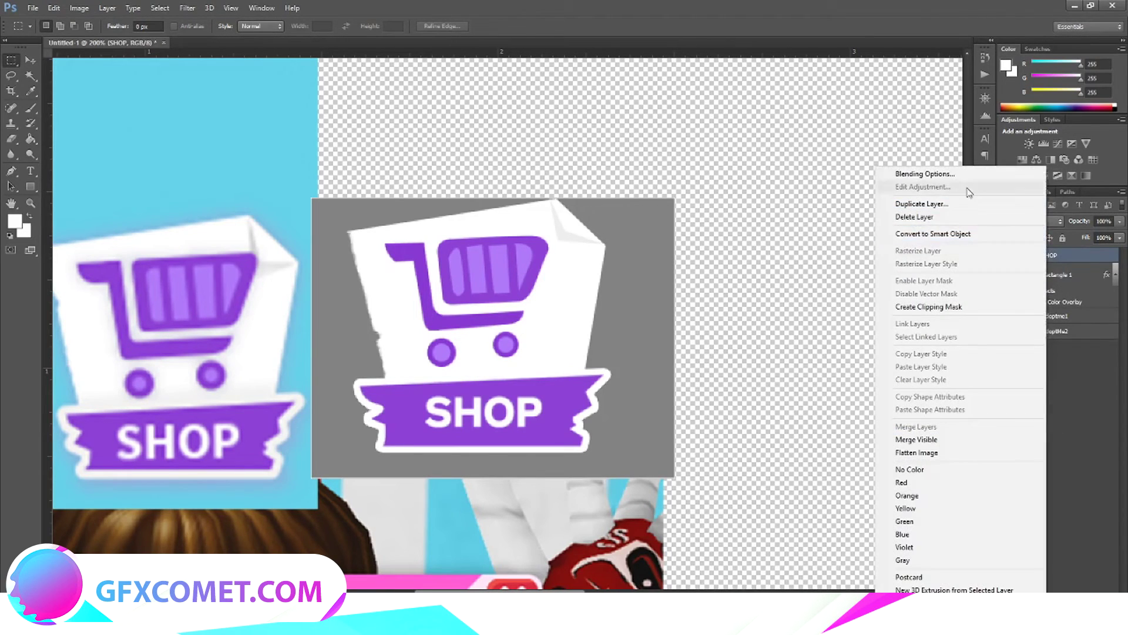
click(908, 173)
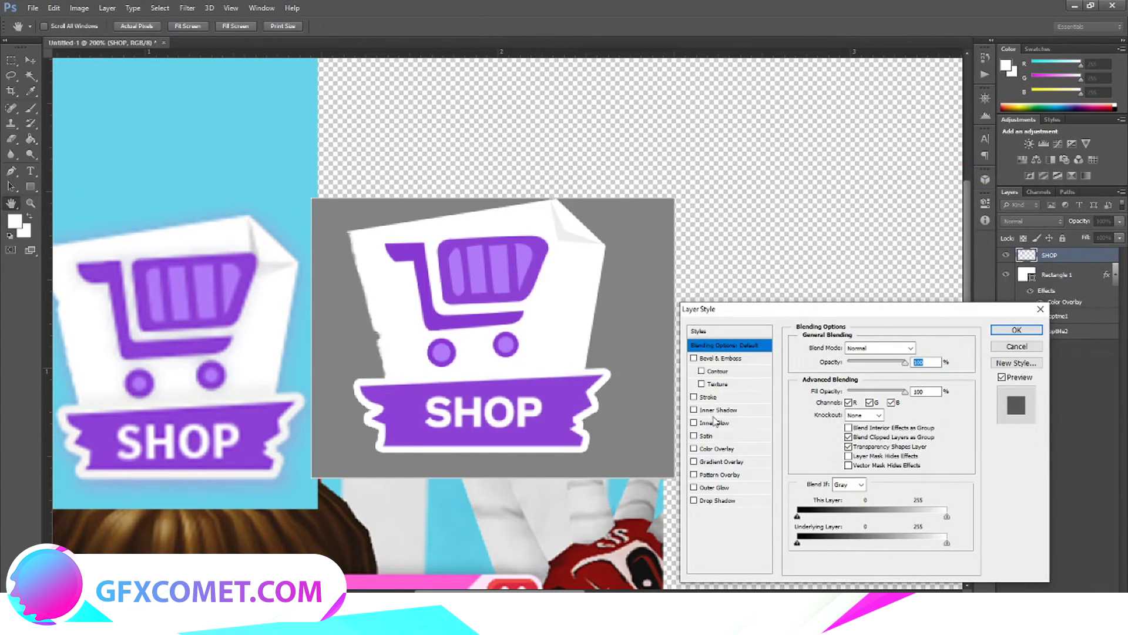
click(721, 500)
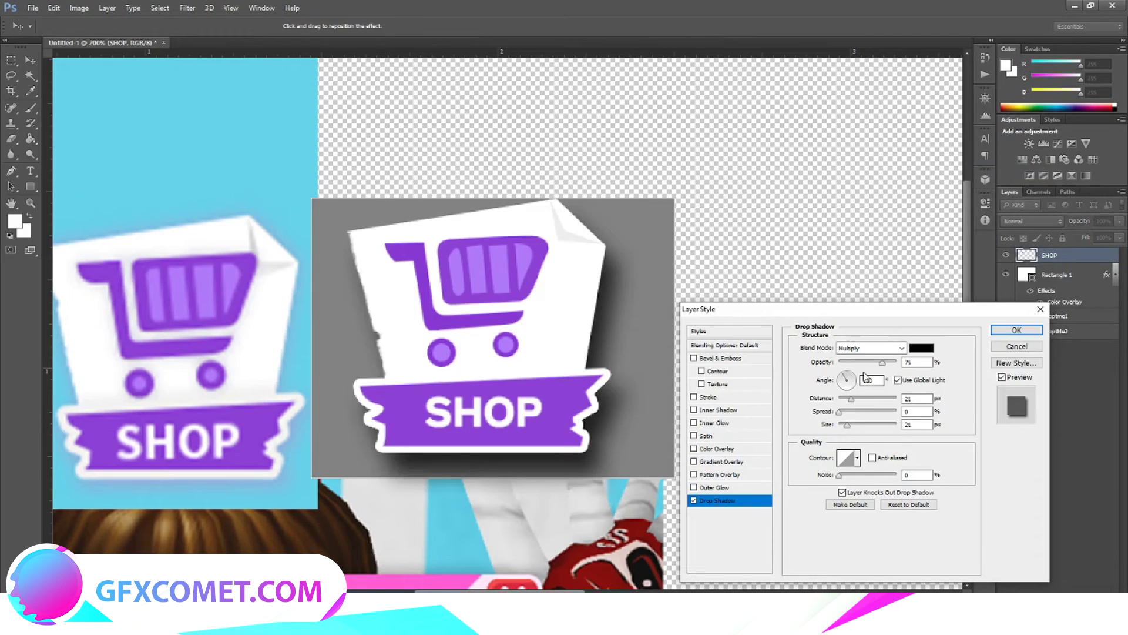
click(844, 374)
key(Tab)
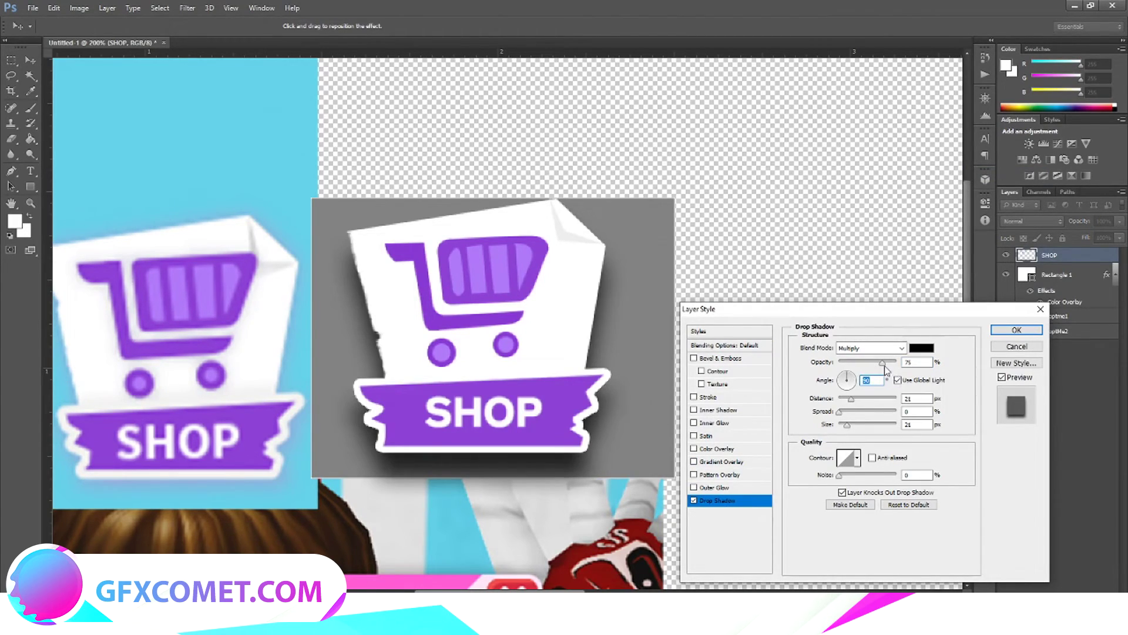
drag(852, 401, 840, 401)
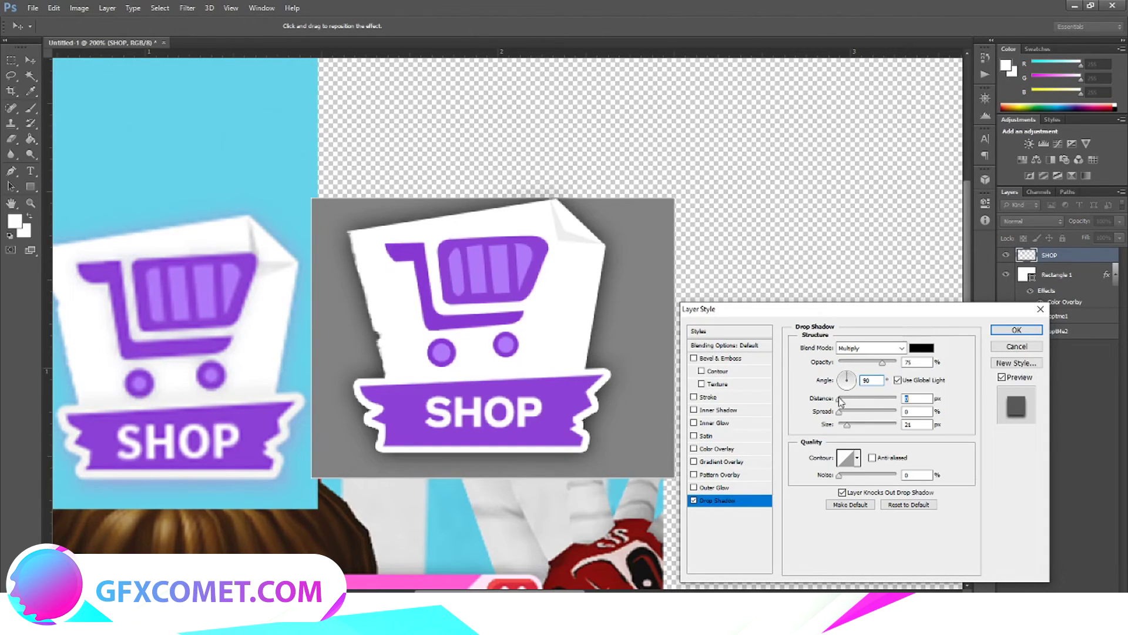
click(1016, 329)
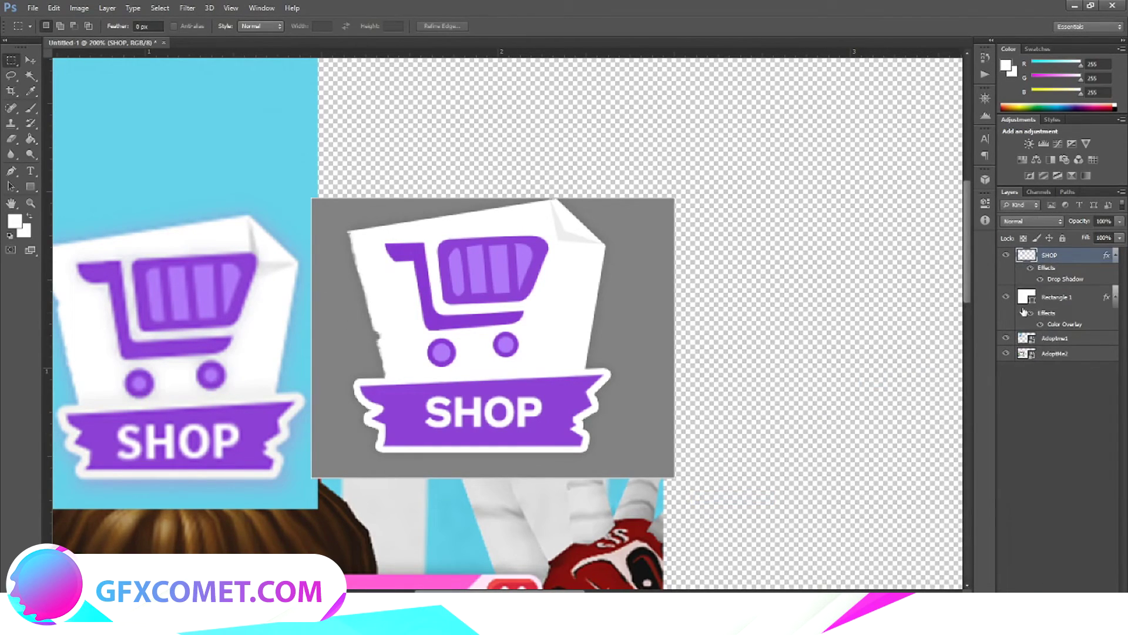
- Try to merge the SHOP layer with Rectangle 1, check the merged layer's visibility, and undo the merge
ctrl+click(1061, 303)
right_click(1060, 302)
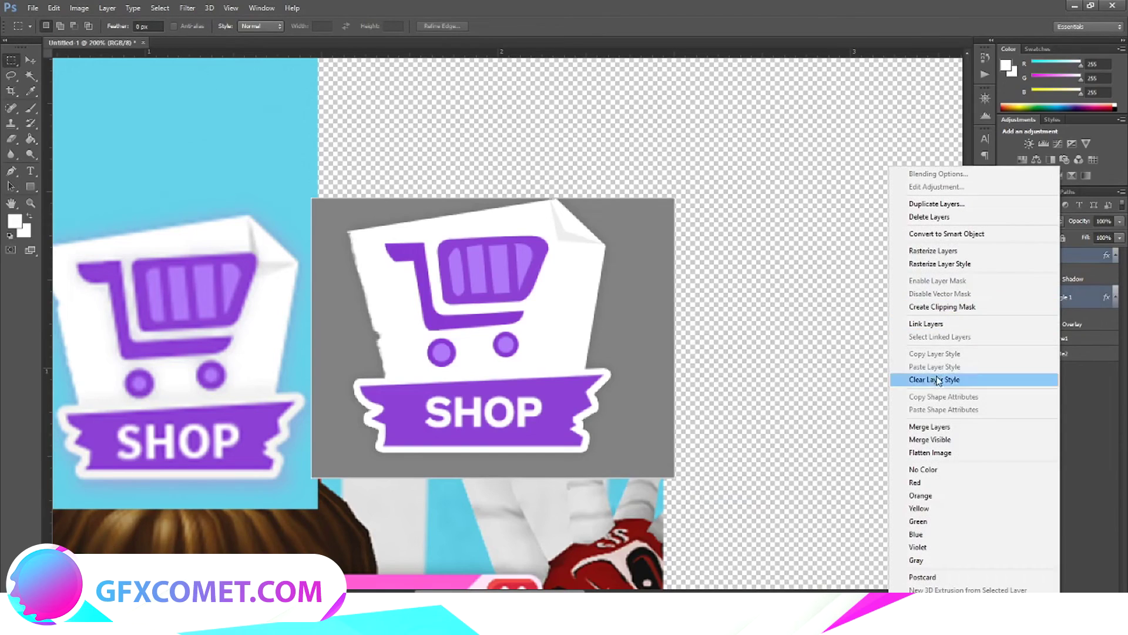
click(945, 428)
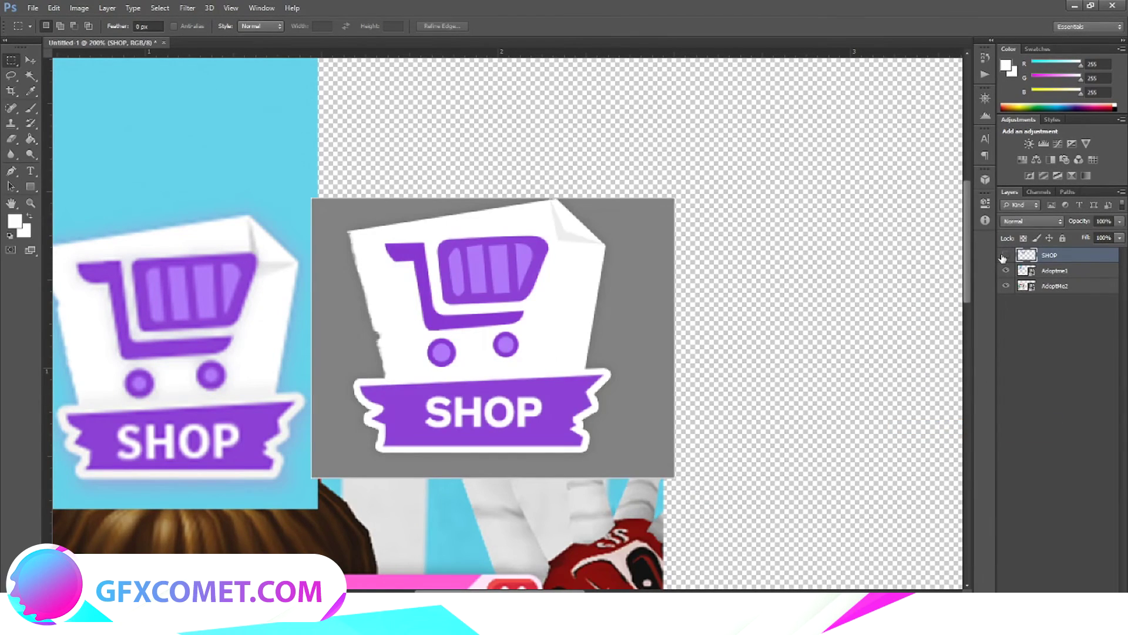
click(1004, 256)
click(1005, 256)
key(ctrl+z)
- Rasterize the layer style of the SHOP layer so the drop shadow is baked into its pixels
click(1063, 260)
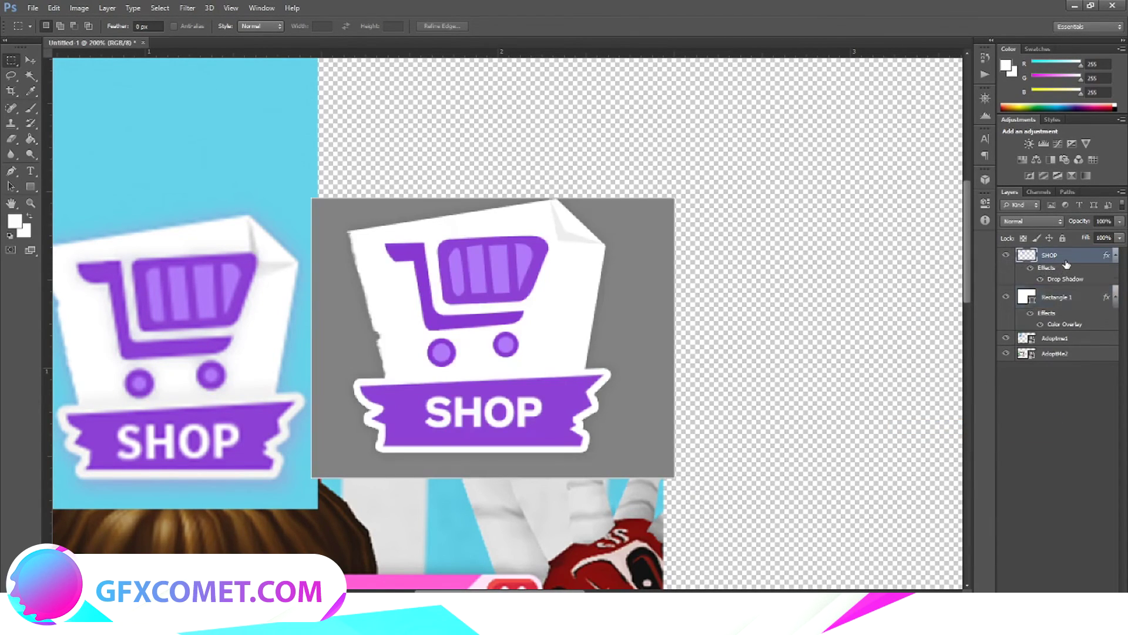
right_click(1064, 260)
click(976, 264)
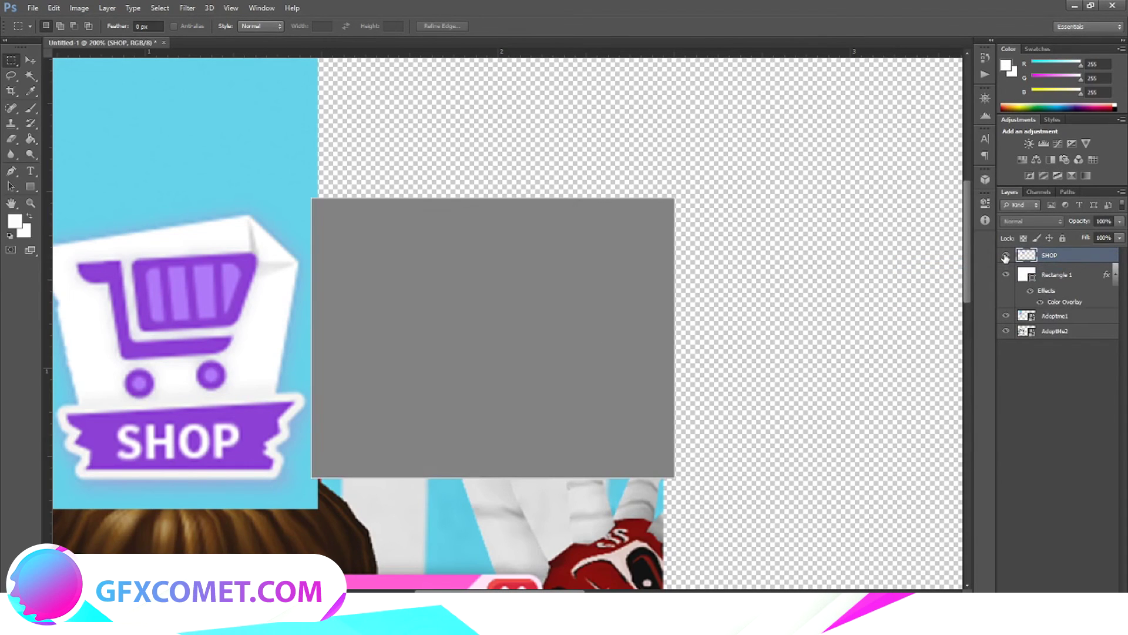
- Move the recreated shop icon off the grey rectangle to sit directly left of the reference icon
key(v)
drag(559, 305, 330, 332)
click(11, 60)
scroll(488, 396, down, 5)
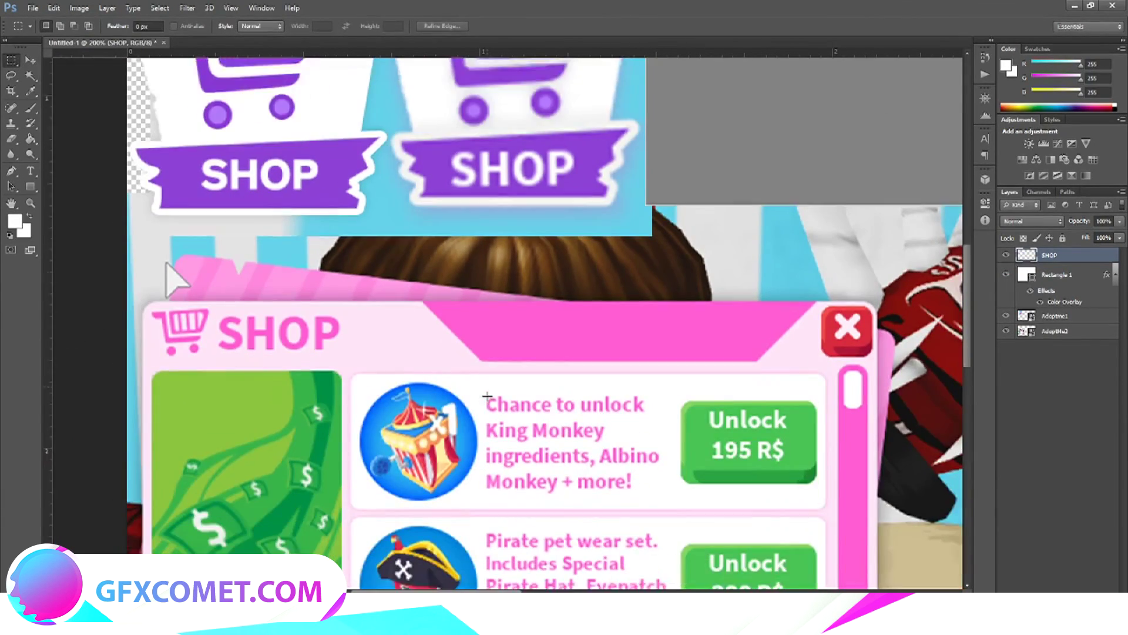